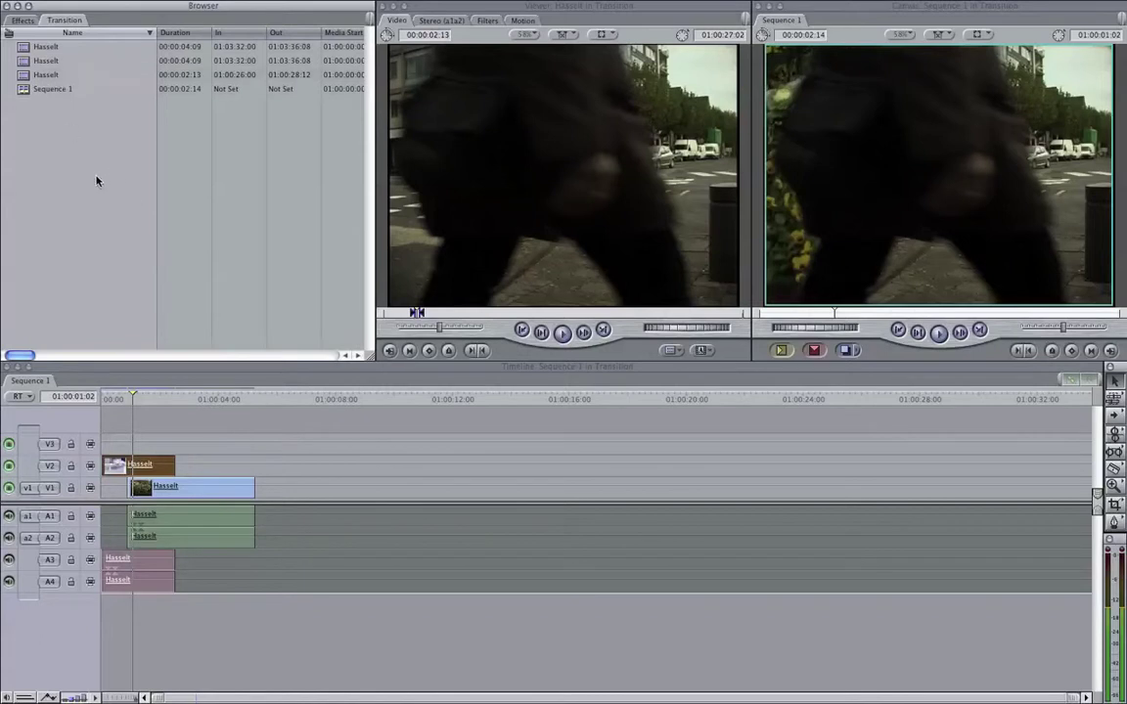
# Step: Show the Effects tab's Video Transitions and Video Filters bins and return the playhead to the start
pyautogui.click(21, 19)
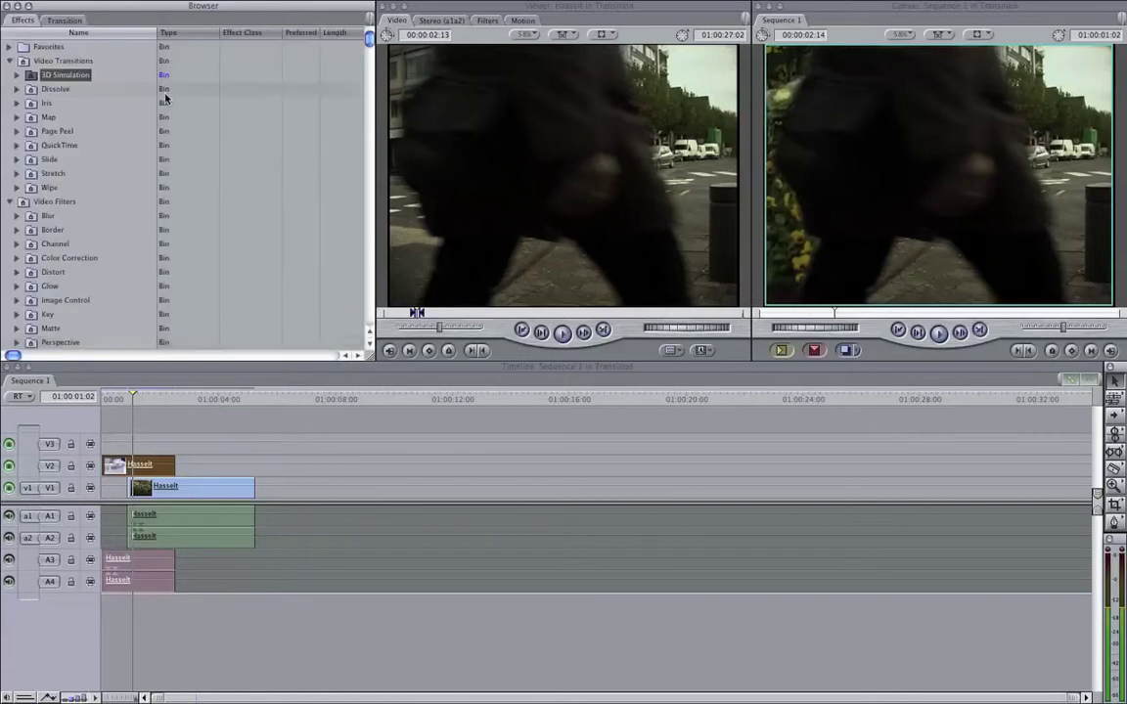
pyautogui.click(127, 400)
pyautogui.moveTo(127, 403); pyautogui.dragTo(111, 403)
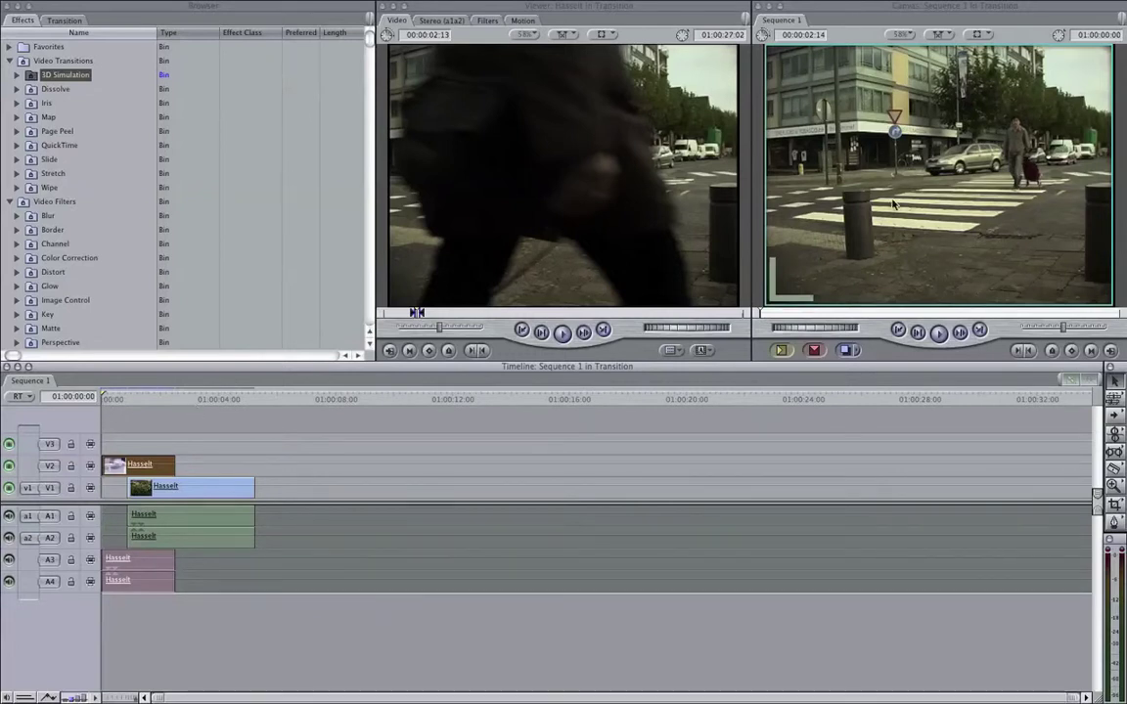
pyautogui.click(959, 332)
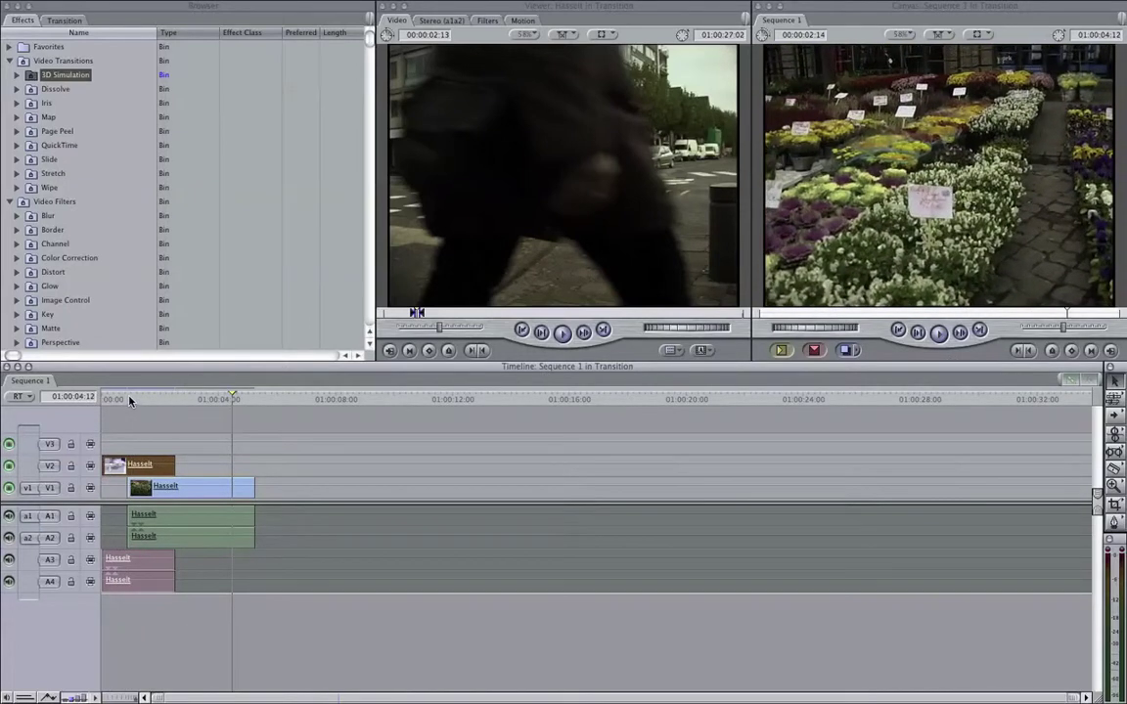
pyautogui.click(115, 399)
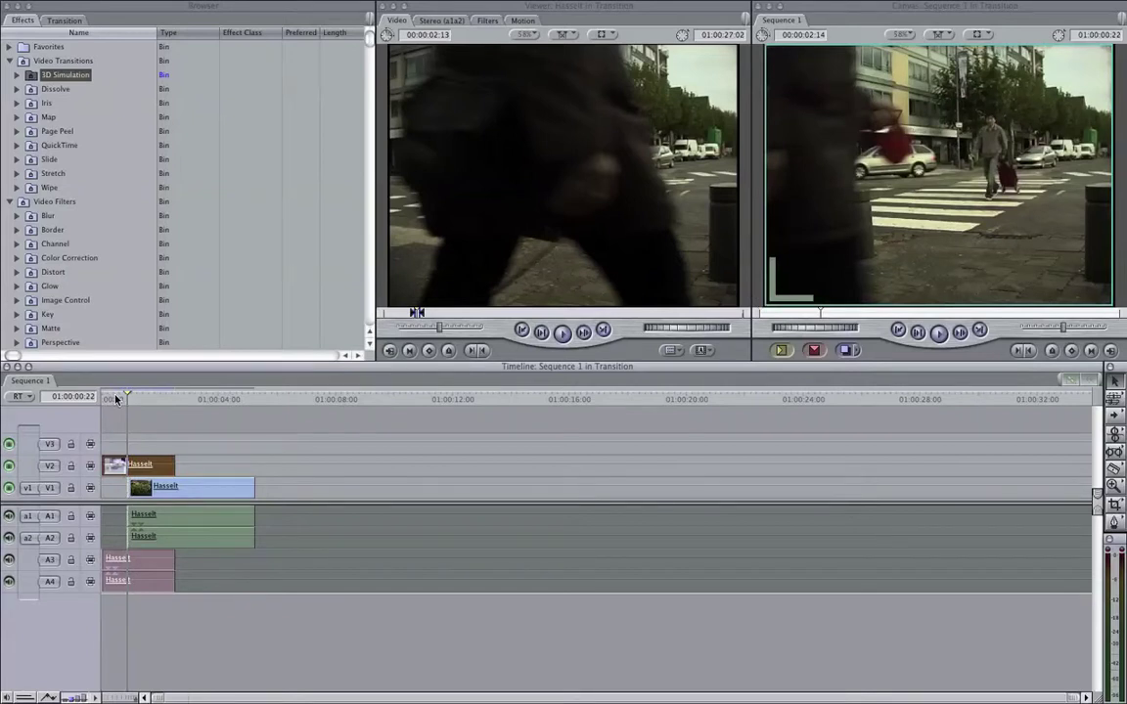
pyautogui.click(118, 399)
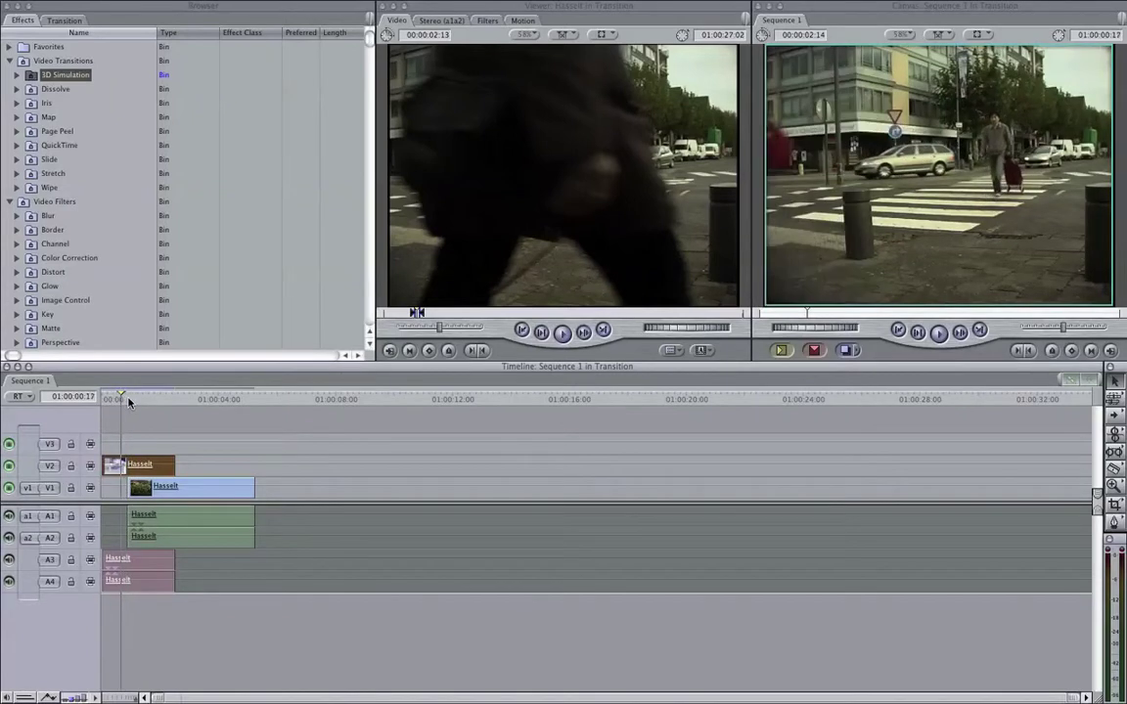
pyautogui.click(127, 399)
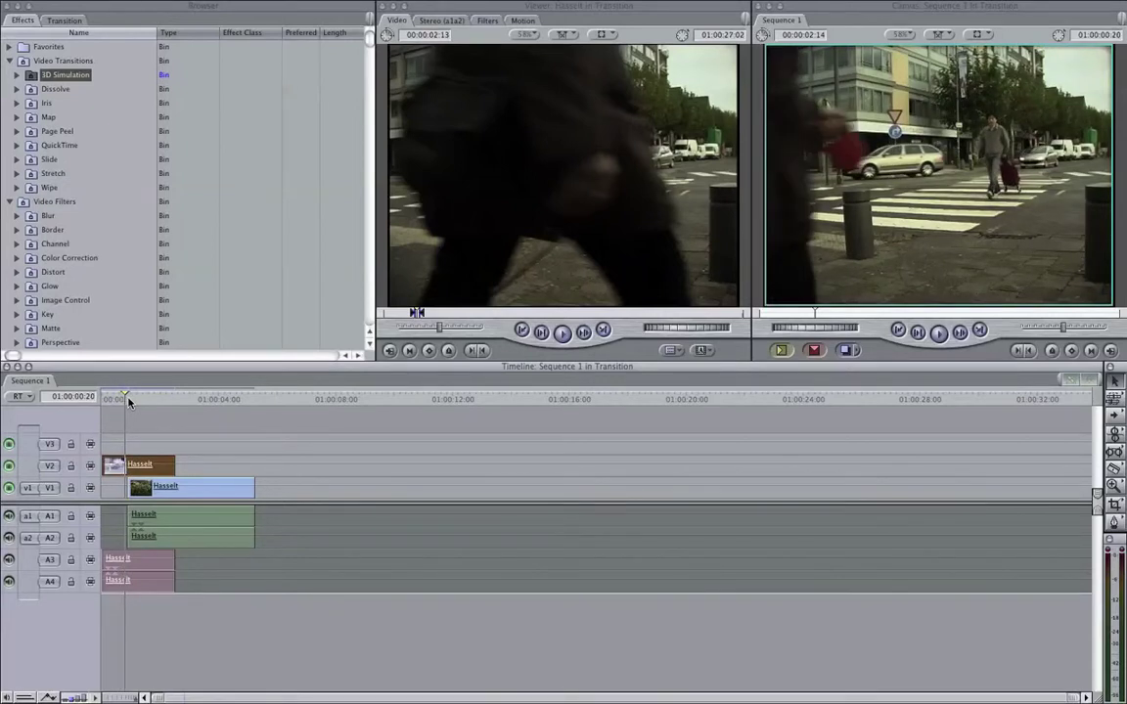
pyautogui.moveTo(127, 399); pyautogui.dragTo(130, 399)
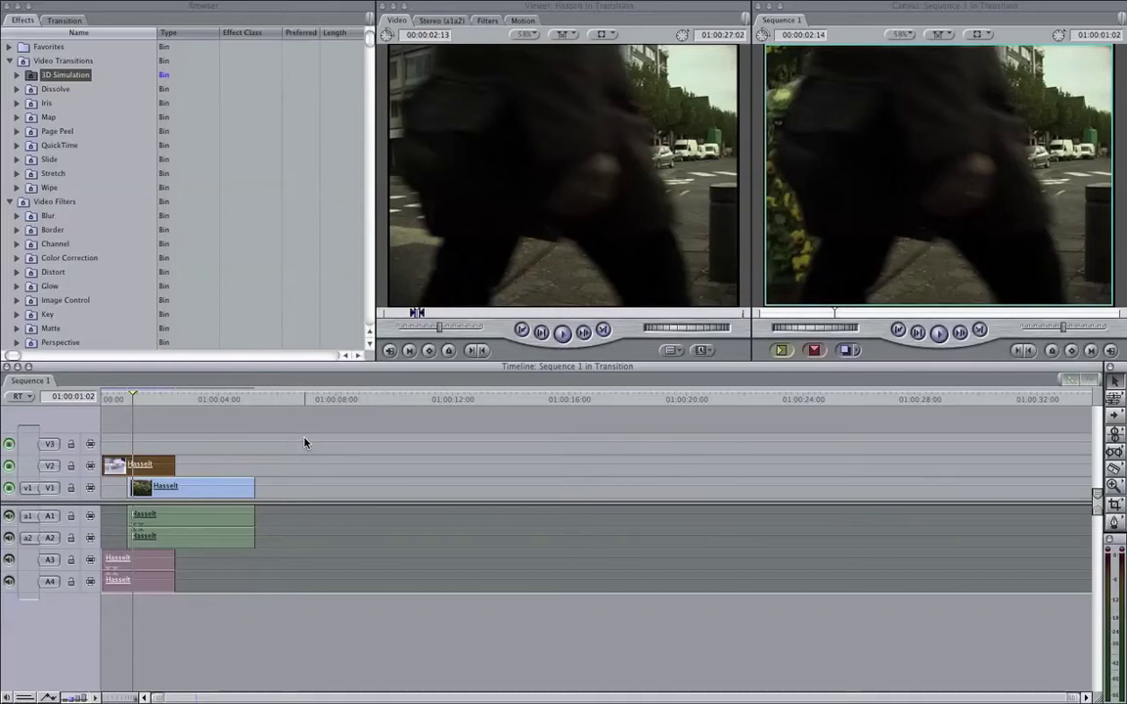
# Step: Step frame by frame around 01:00:00:22 to see where the figure passes the flowers
pyautogui.click(126, 399)
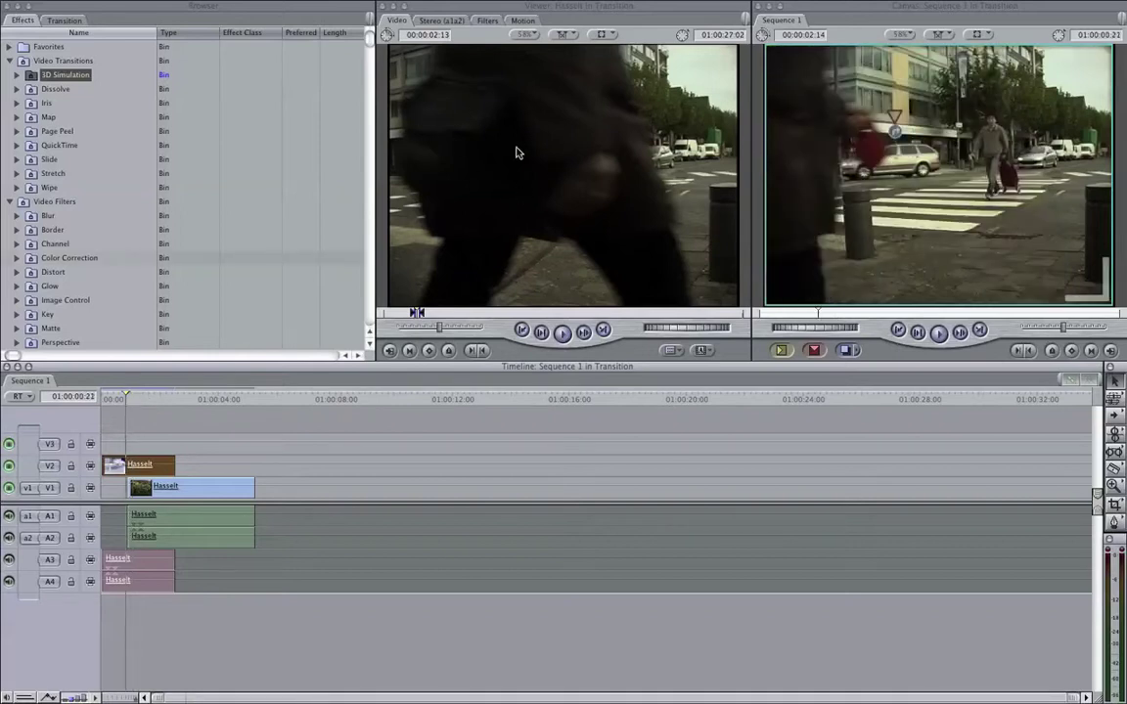
pyautogui.press('Left')
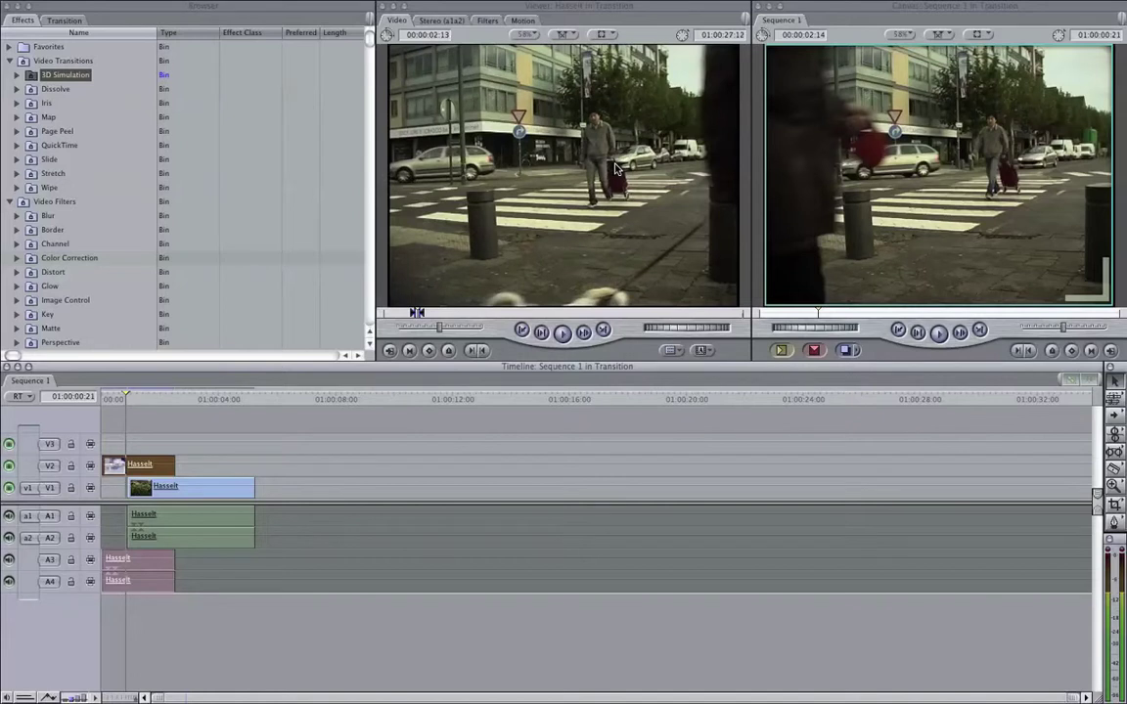
pyautogui.press('Left')
pyautogui.press('Left')
pyautogui.press('Left')
pyautogui.press('Left')
pyautogui.press('Left')
pyautogui.press('Left')
pyautogui.press('Left')
pyautogui.press('Left')
pyautogui.press('Left')
pyautogui.press('Left')
pyautogui.press('Left')
pyautogui.press('Left')
pyautogui.press('Left')
pyautogui.press('Left')
pyautogui.press('Left')
pyautogui.press('Left')
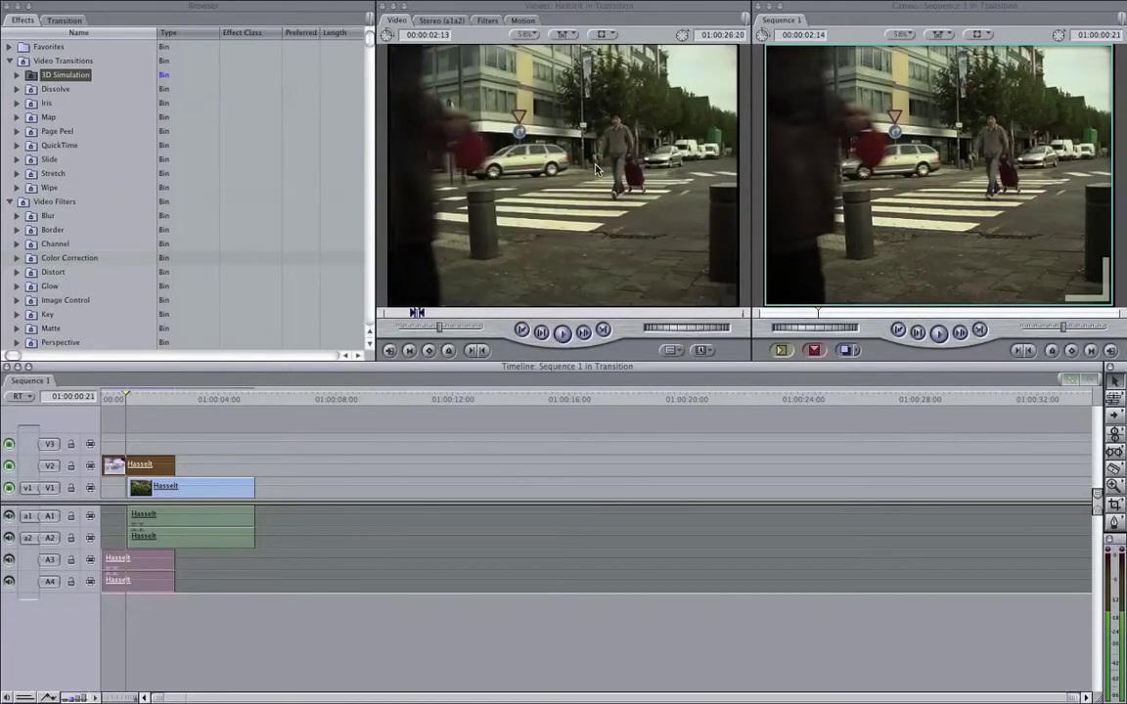
pyautogui.press('Right')
pyautogui.press('Right')
pyautogui.press('Right')
pyautogui.press('Right')
pyautogui.press('Right')
pyautogui.press('Right')
pyautogui.press('Right')
pyautogui.press('Right')
pyautogui.press('Right')
pyautogui.press('Right')
pyautogui.press('Right')
pyautogui.press('Right')
pyautogui.press('Right')
pyautogui.press('Right')
pyautogui.press('Right')
pyautogui.press('Right')
pyautogui.press('Right')
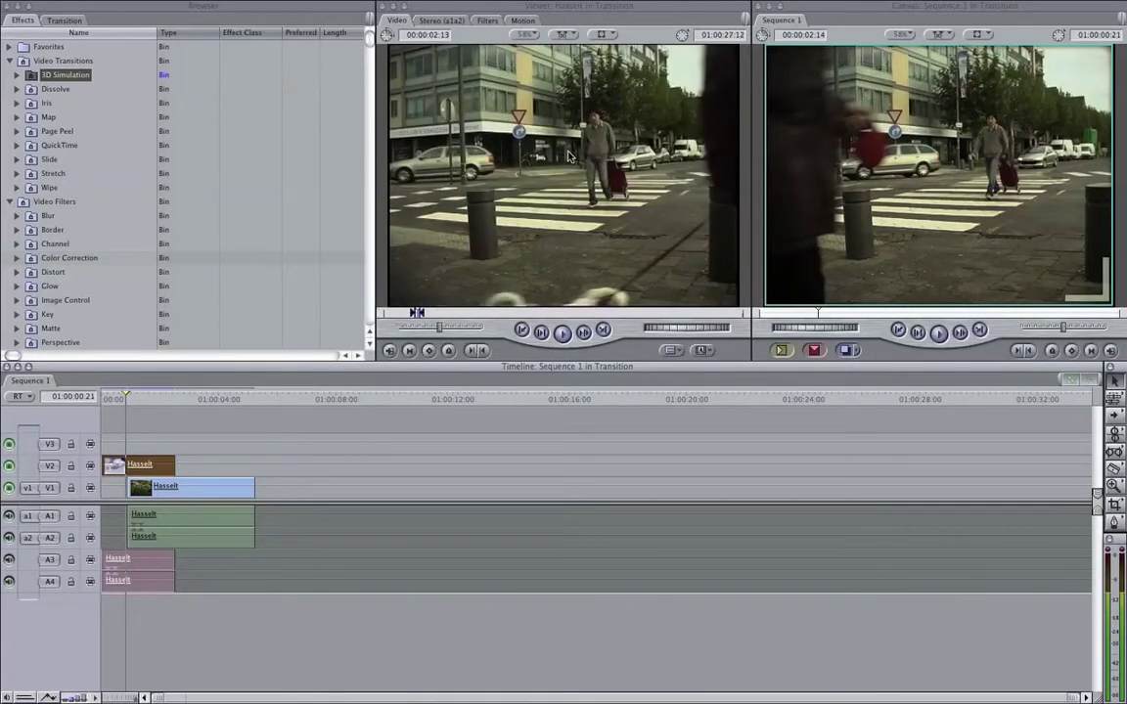
pyautogui.press('Left')
pyautogui.press('Left')
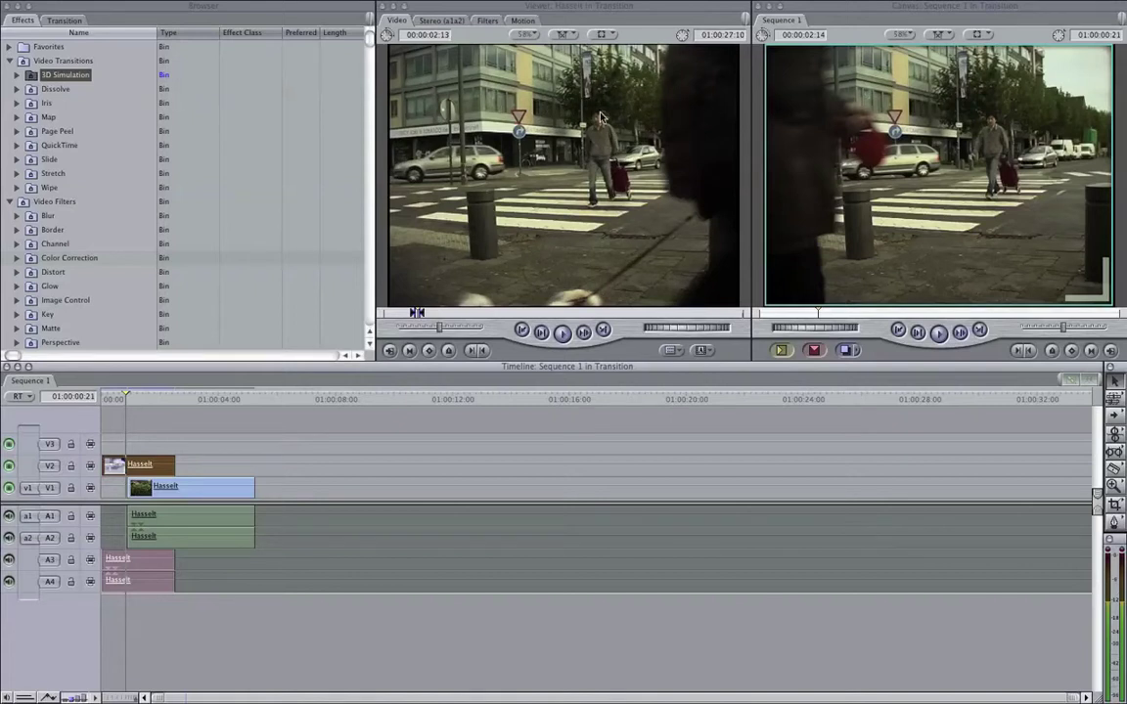
pyautogui.click(128, 398)
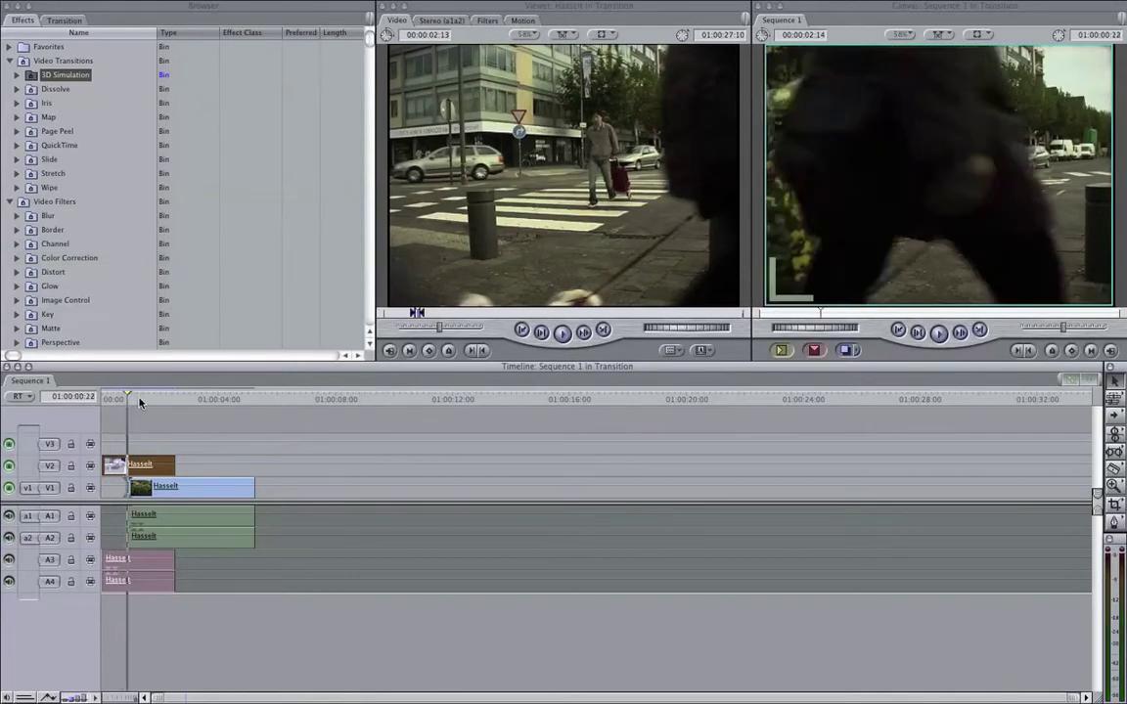
pyautogui.press('Right')
pyautogui.press('Right')
pyautogui.press('Right')
pyautogui.press('Right')
pyautogui.press('Right')
pyautogui.press('Right')
pyautogui.press('Right')
pyautogui.press('Right')
pyautogui.press('Right')
pyautogui.press('Right')
pyautogui.press('Right')
pyautogui.press('Right')
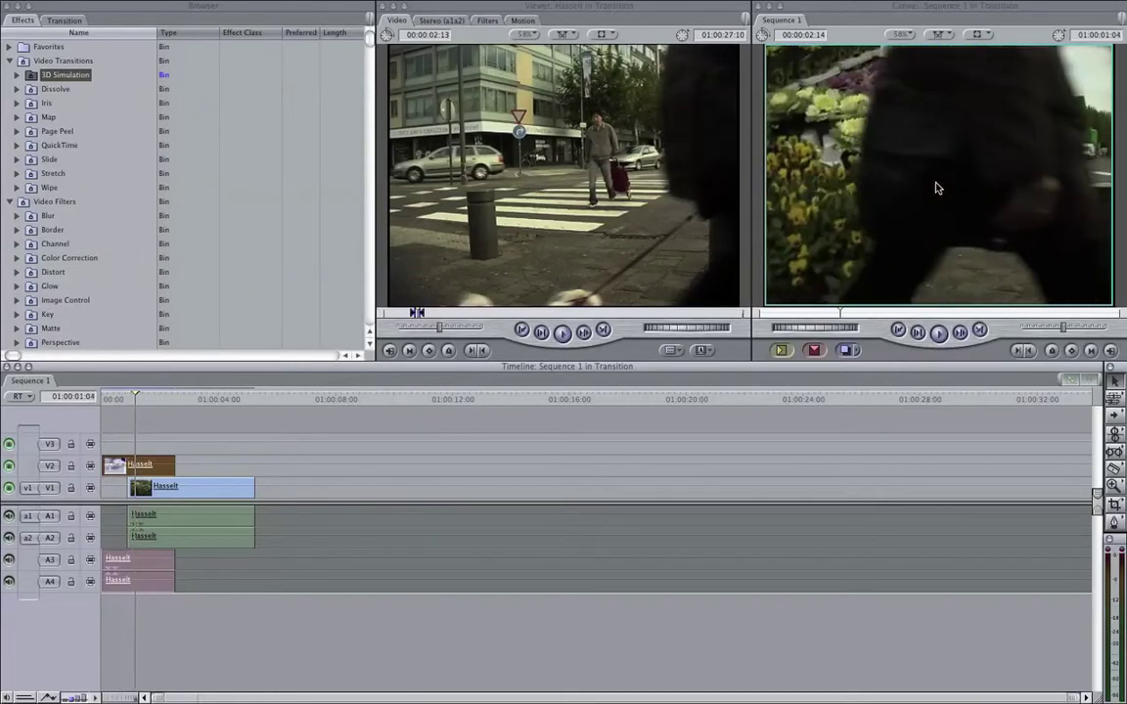
pyautogui.press('Right')
pyautogui.press('Right')
# Step: Slide the flowers clip on V1 a few frames earlier and check the new timing
pyautogui.click(198, 484)
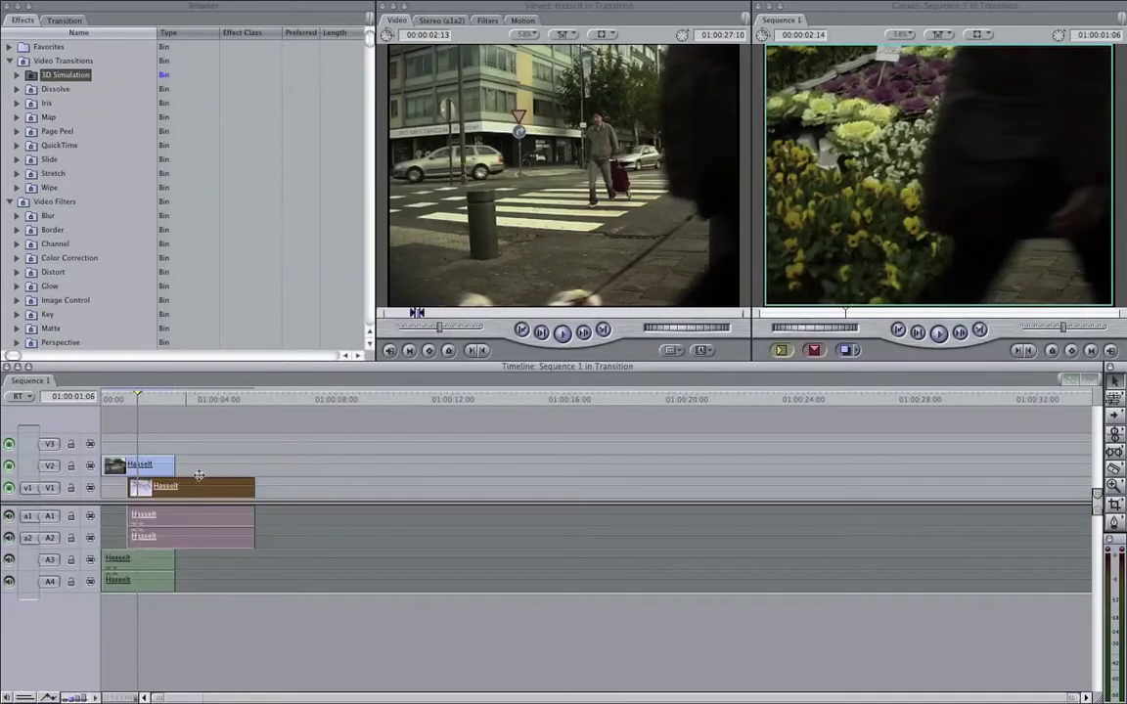
pyautogui.moveTo(174, 487); pyautogui.dragTo(160, 488)
pyautogui.press('Right')
pyautogui.press('Right')
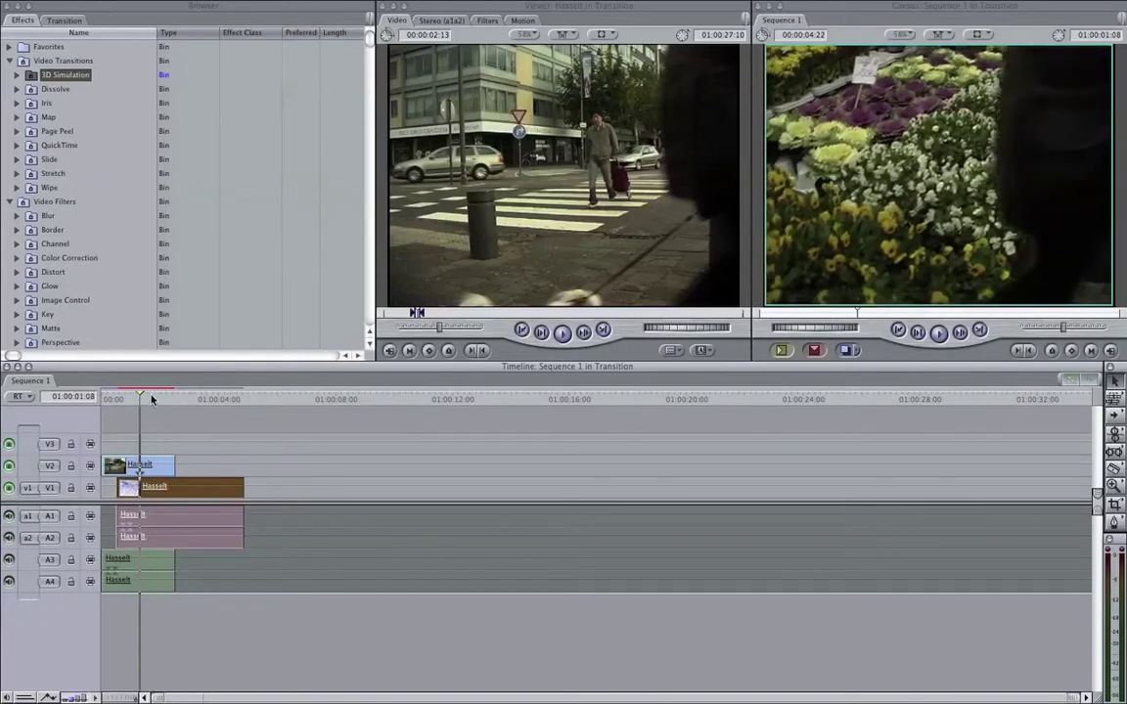
# Step: Delete all clips from the sequence
pyautogui.click(322, 435)
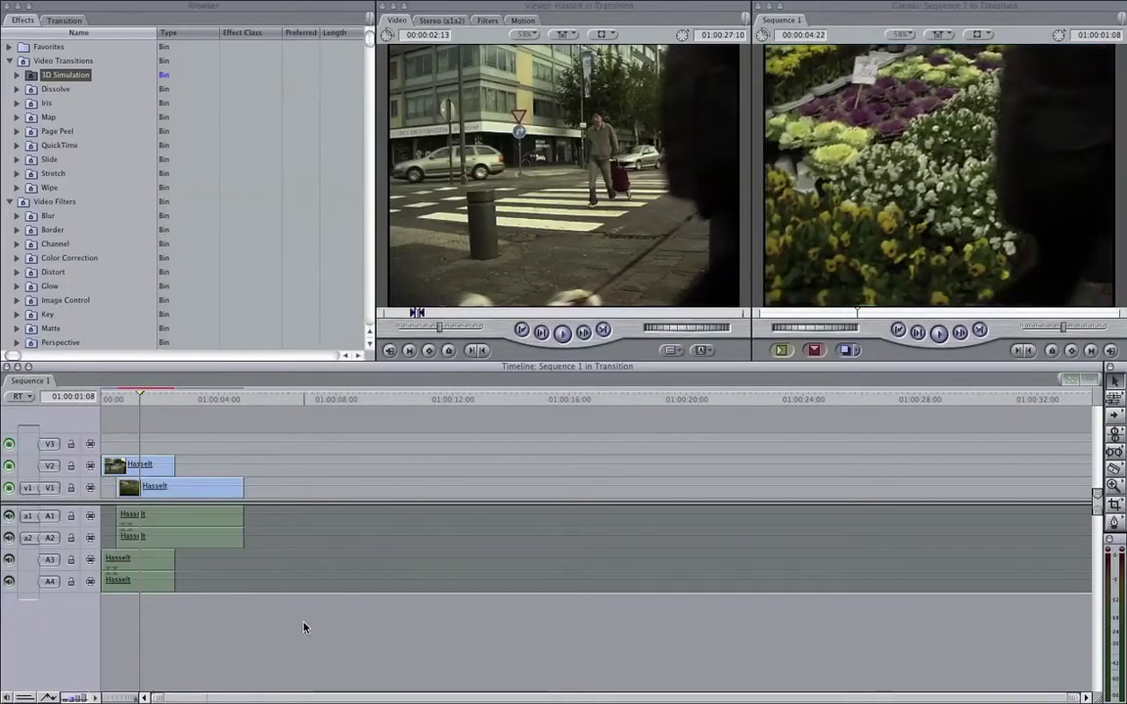
pyautogui.moveTo(304, 621); pyautogui.dragTo(149, 479)
pyautogui.press('Delete')
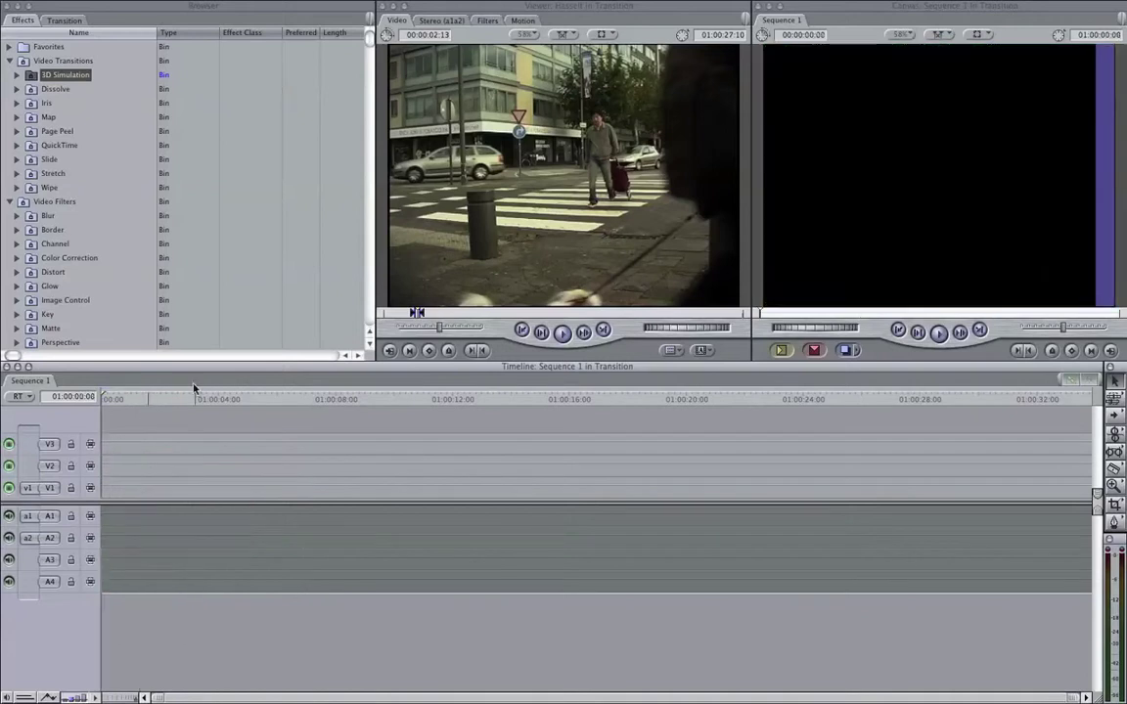
# Step: Preview the Hasselt street clip and place it on track V2
pyautogui.click(62, 20)
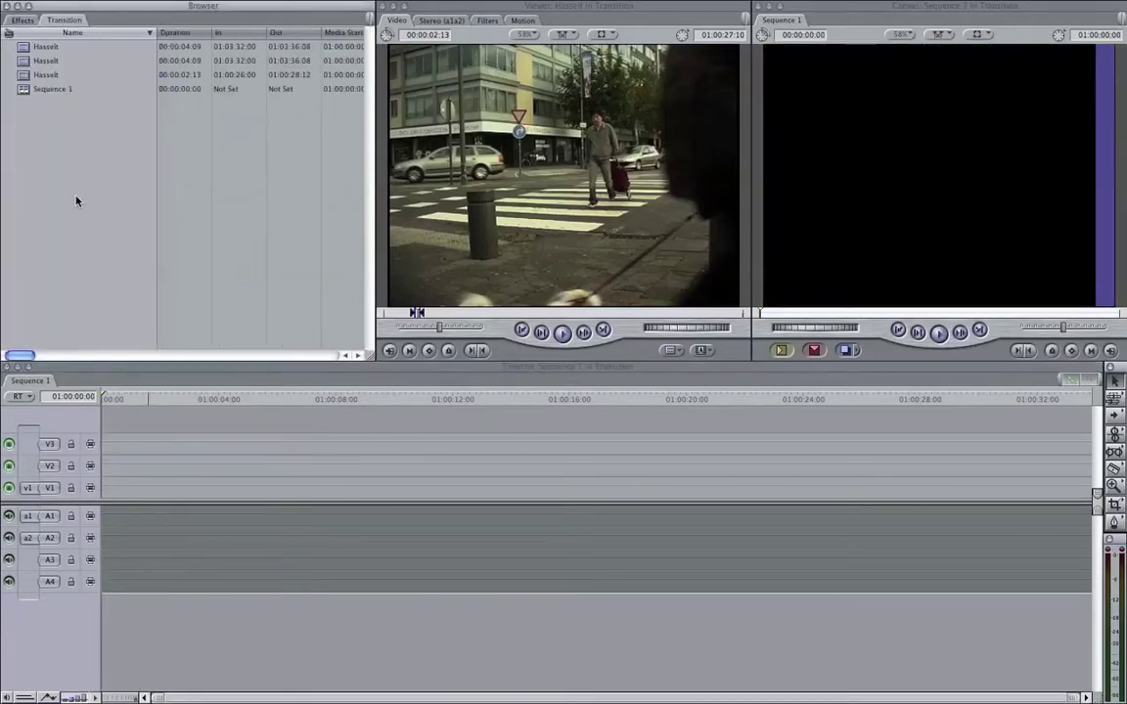
pyautogui.click(24, 77)
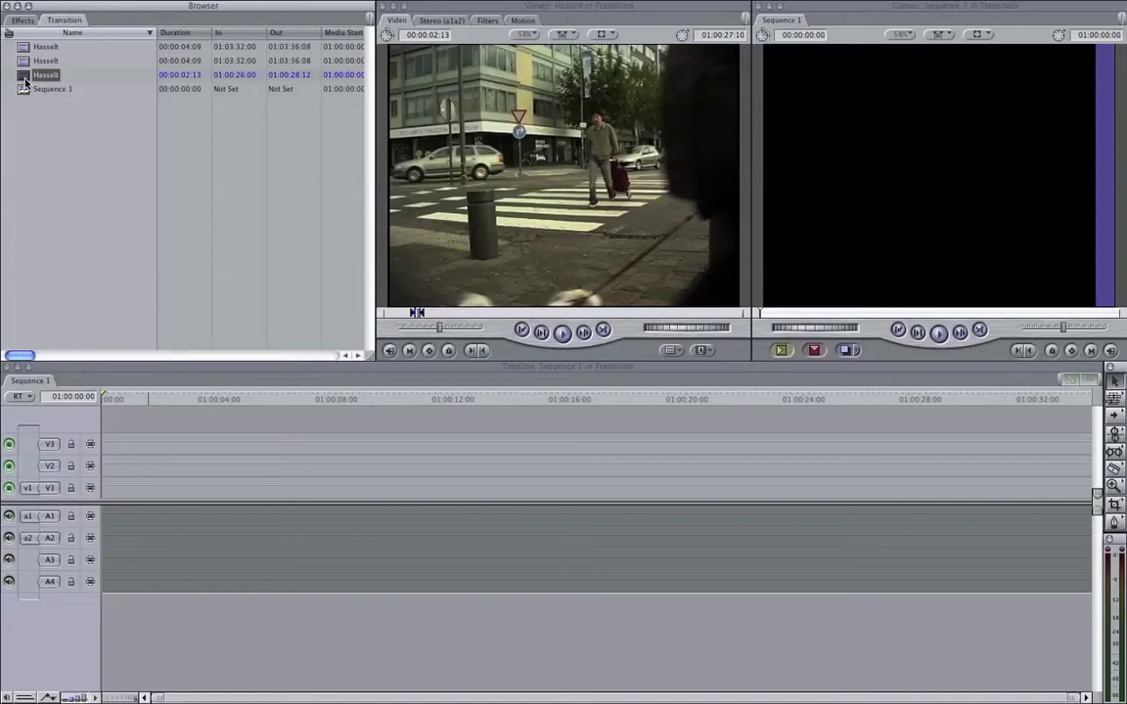
pyautogui.doubleClick(23, 62)
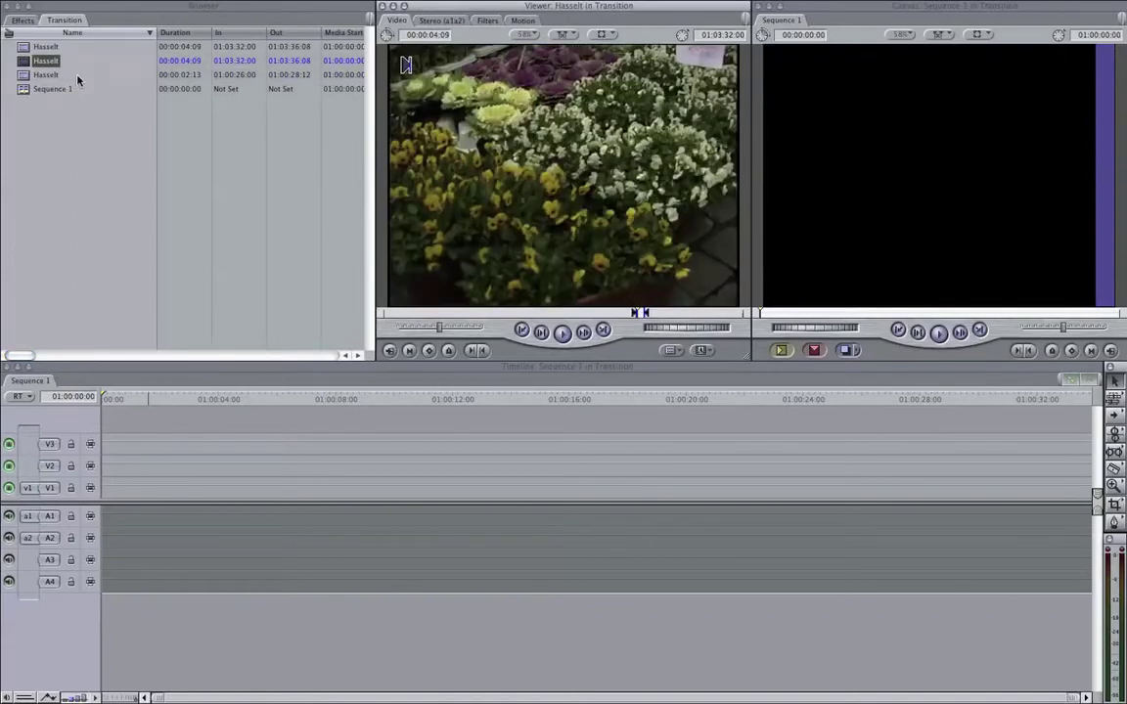
pyautogui.doubleClick(25, 75)
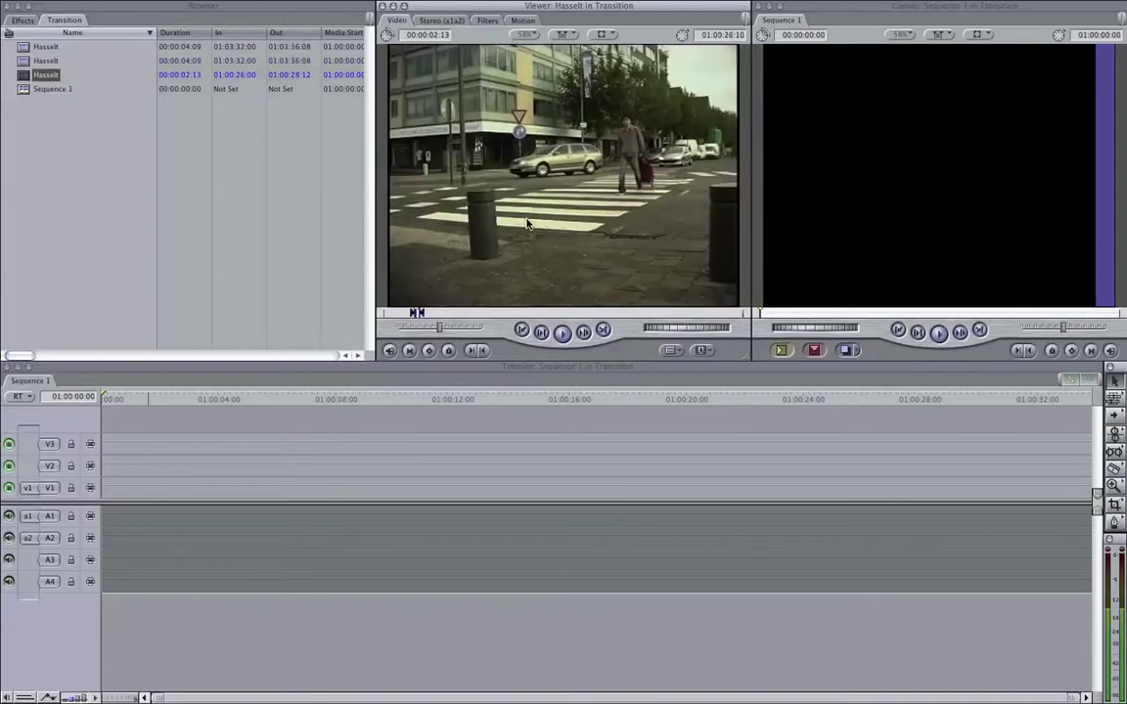
pyautogui.press('space')
pyautogui.moveTo(577, 116); pyautogui.dragTo(110, 465)
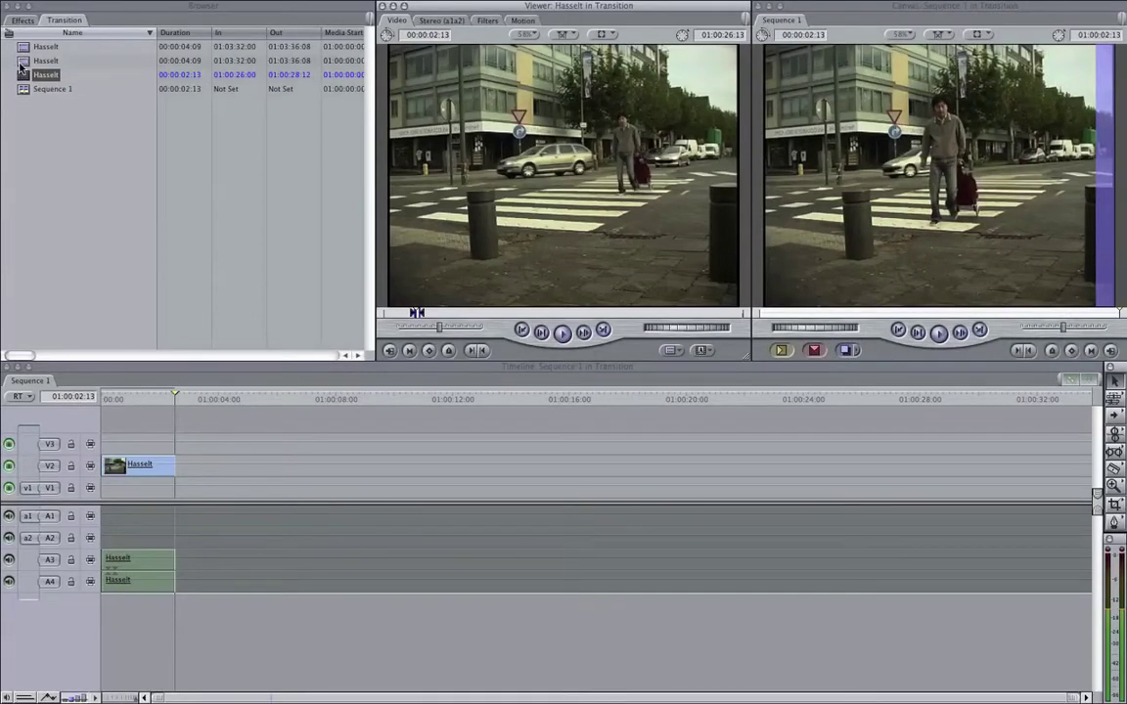
# Step: Place the Hasselt flowers clip on V1 partway through the street clip, undoing a wrong insert
pyautogui.click(21, 62)
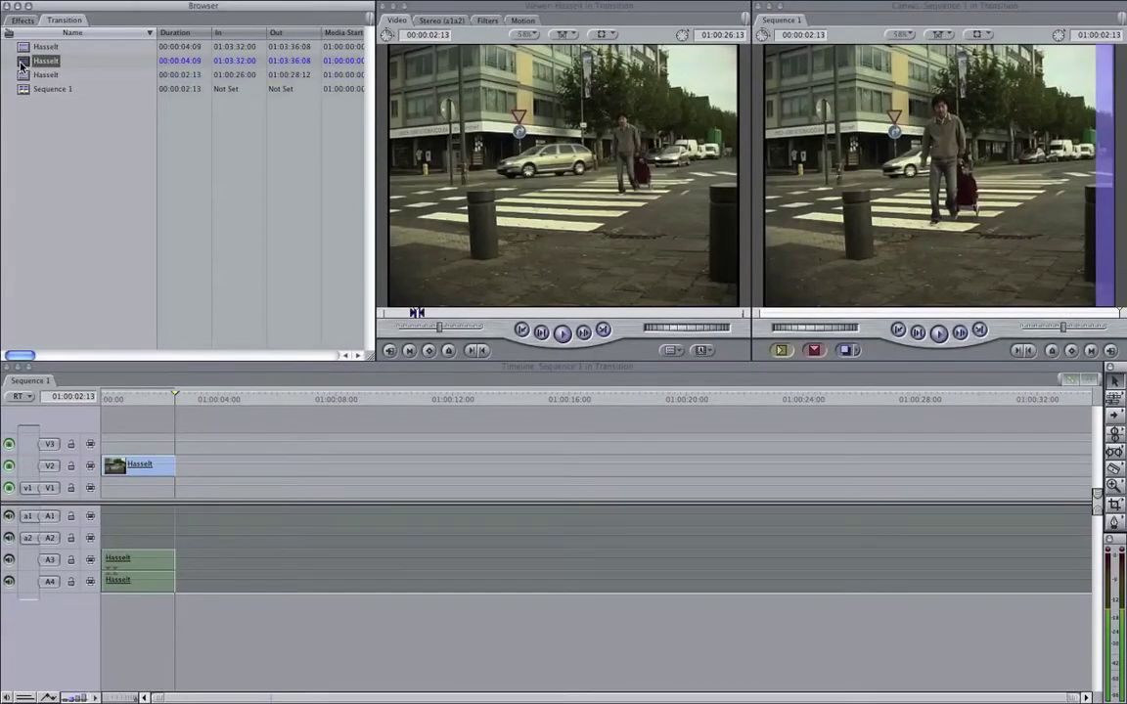
pyautogui.doubleClick(21, 62)
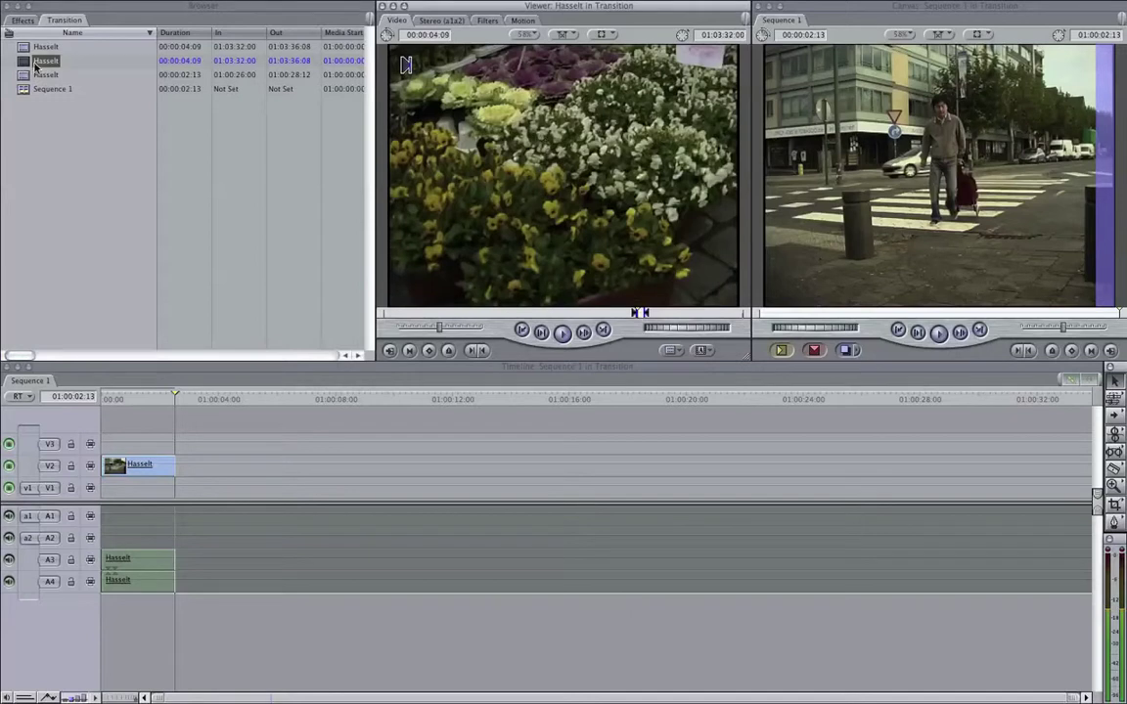
pyautogui.moveTo(540, 121); pyautogui.dragTo(156, 484)
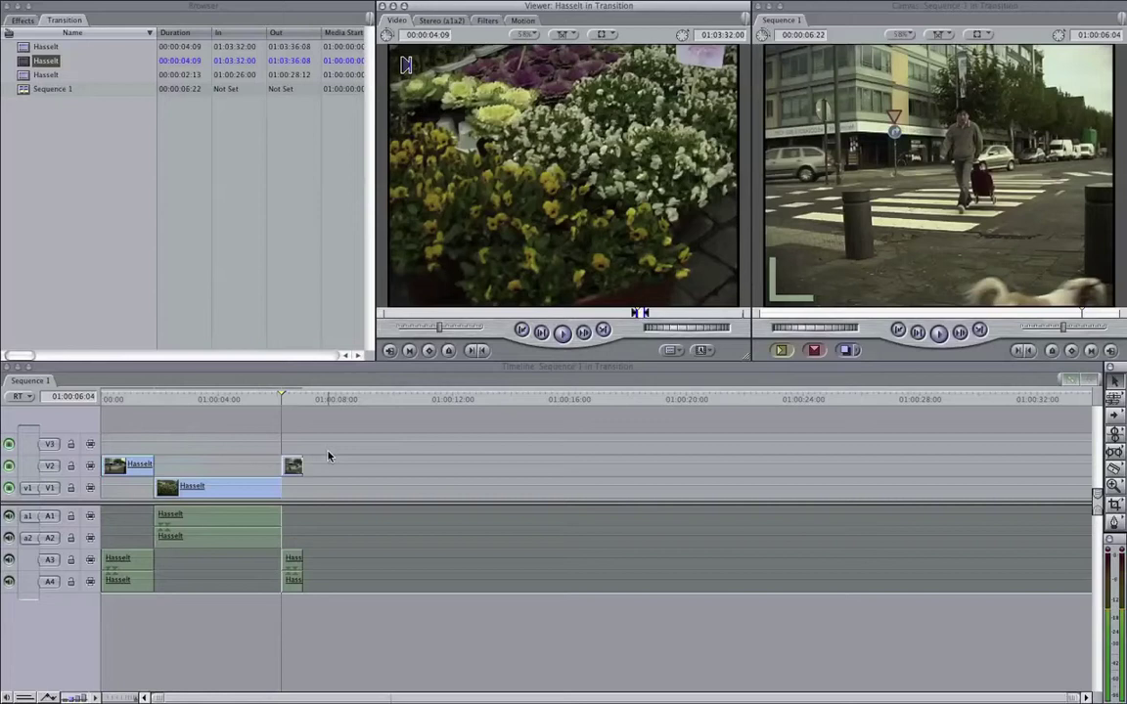
pyautogui.press('super+z')
pyautogui.moveTo(418, 167); pyautogui.dragTo(179, 487)
pyautogui.click(124, 401)
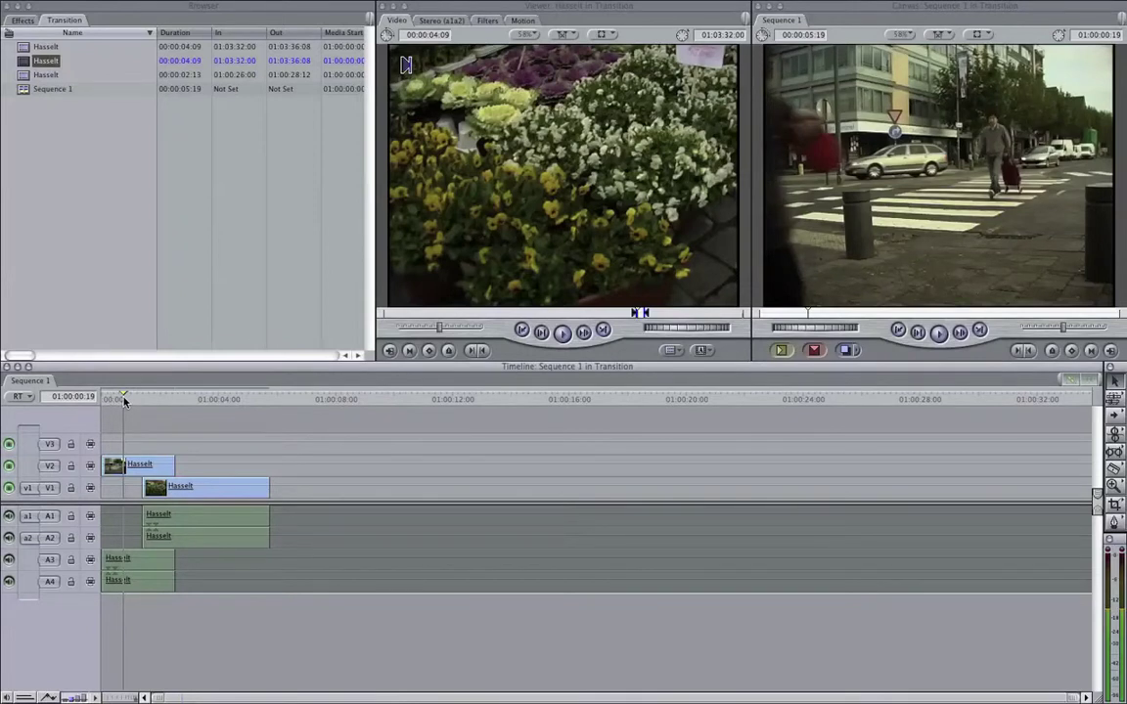
# Step: Step frames around 01:00:00:23 to judge where the clips should overlap
pyautogui.press('Right')
pyautogui.press('Right')
pyautogui.press('Right')
pyautogui.press('Right')
pyautogui.press('Right')
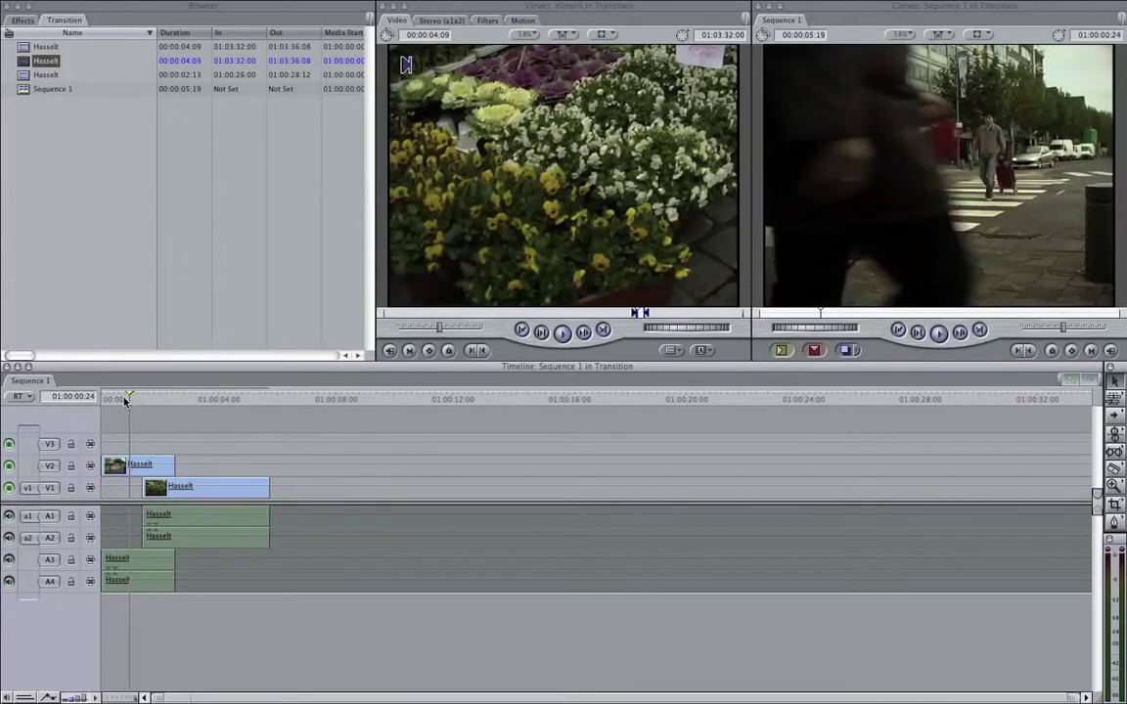
pyautogui.press('Left')
pyautogui.press('Left')
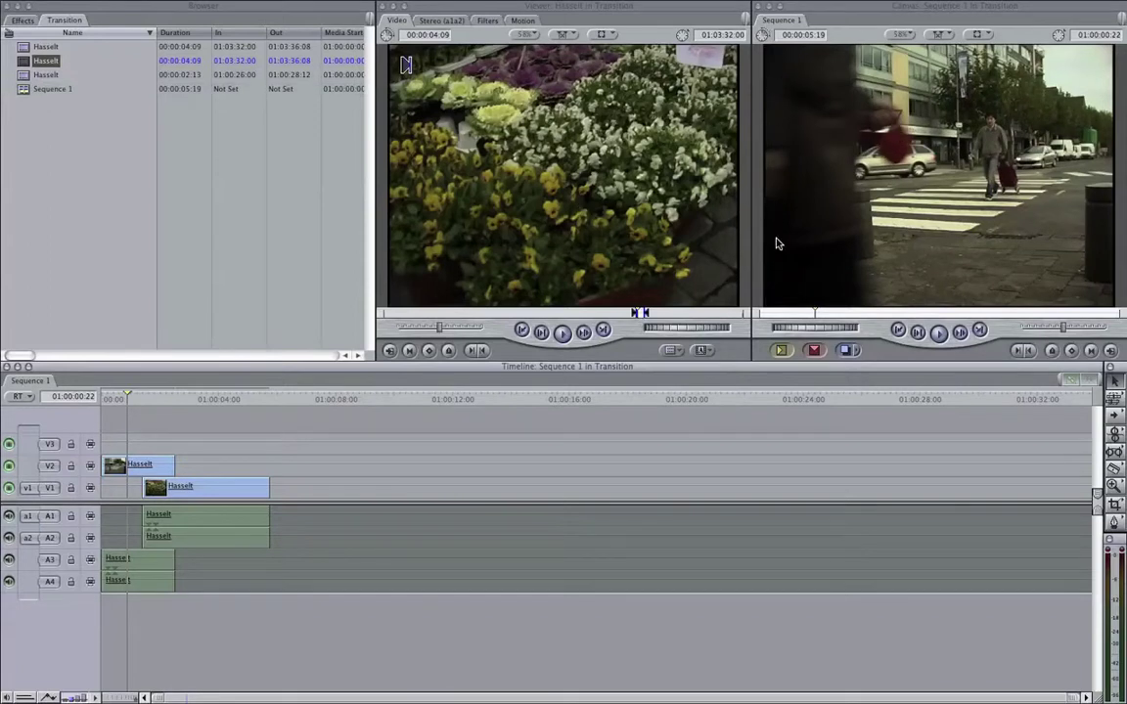
pyautogui.press('Right')
pyautogui.press('Right')
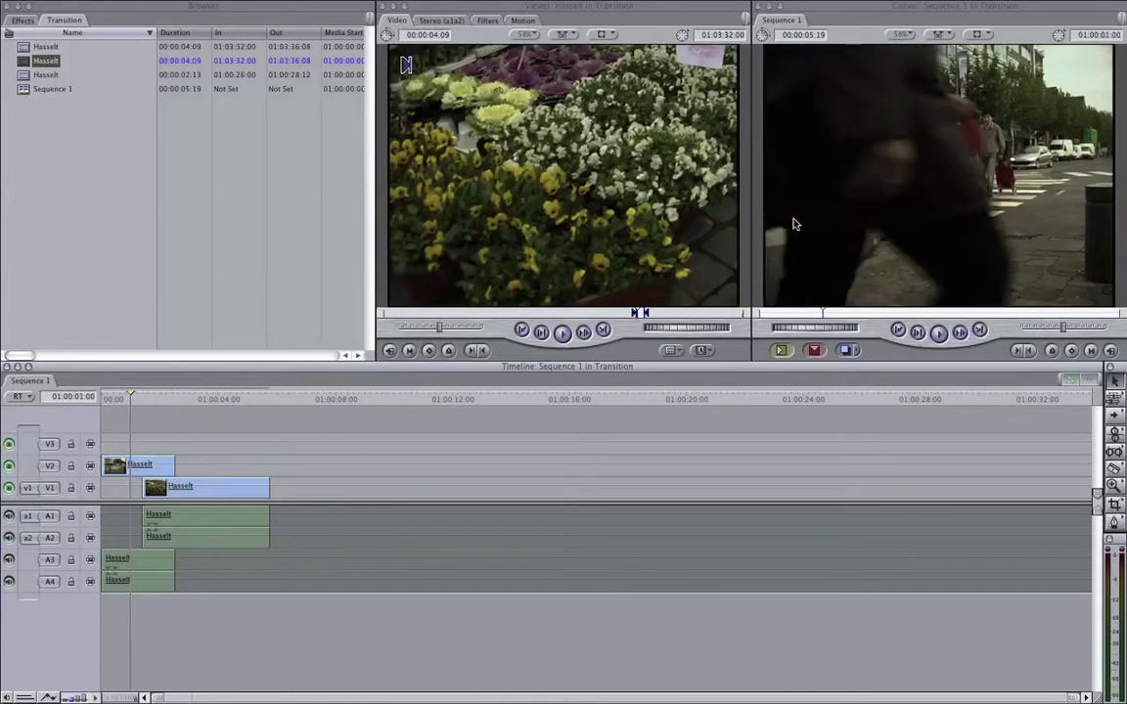
pyautogui.press('Left')
pyautogui.press('Left')
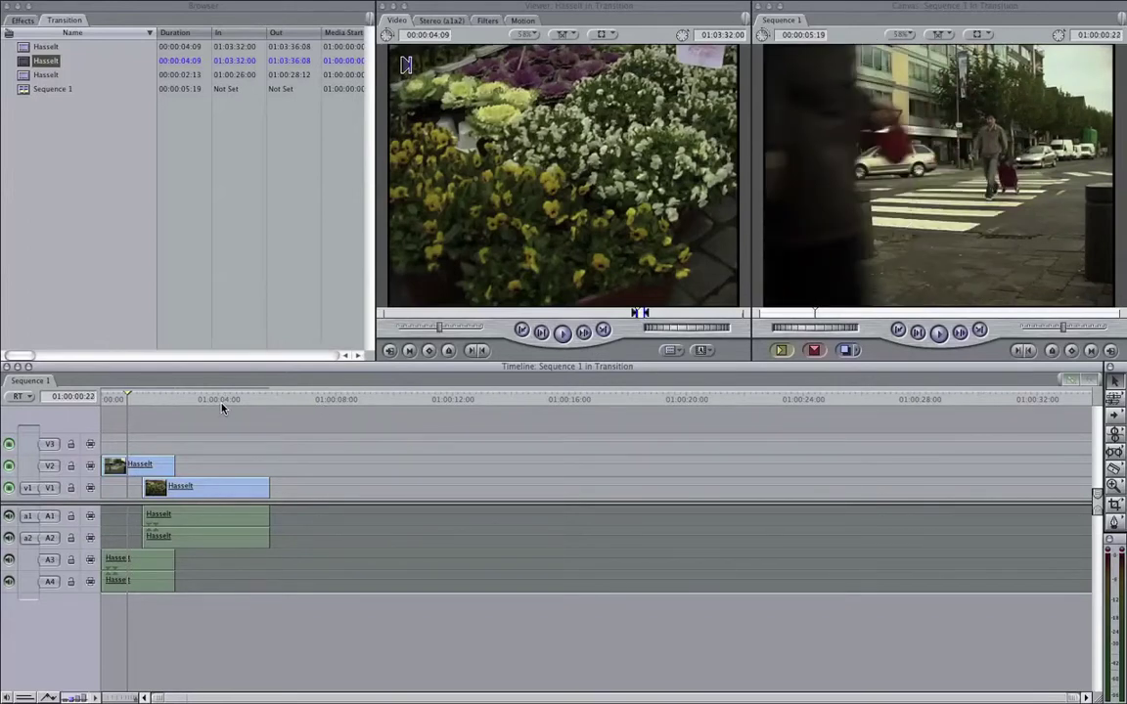
# Step: Slide the V1 flowers clip earlier so the sequence runs 00:00:05:06, then select the V2 clip
pyautogui.click(185, 488)
pyautogui.moveTo(185, 488); pyautogui.dragTo(169, 489)
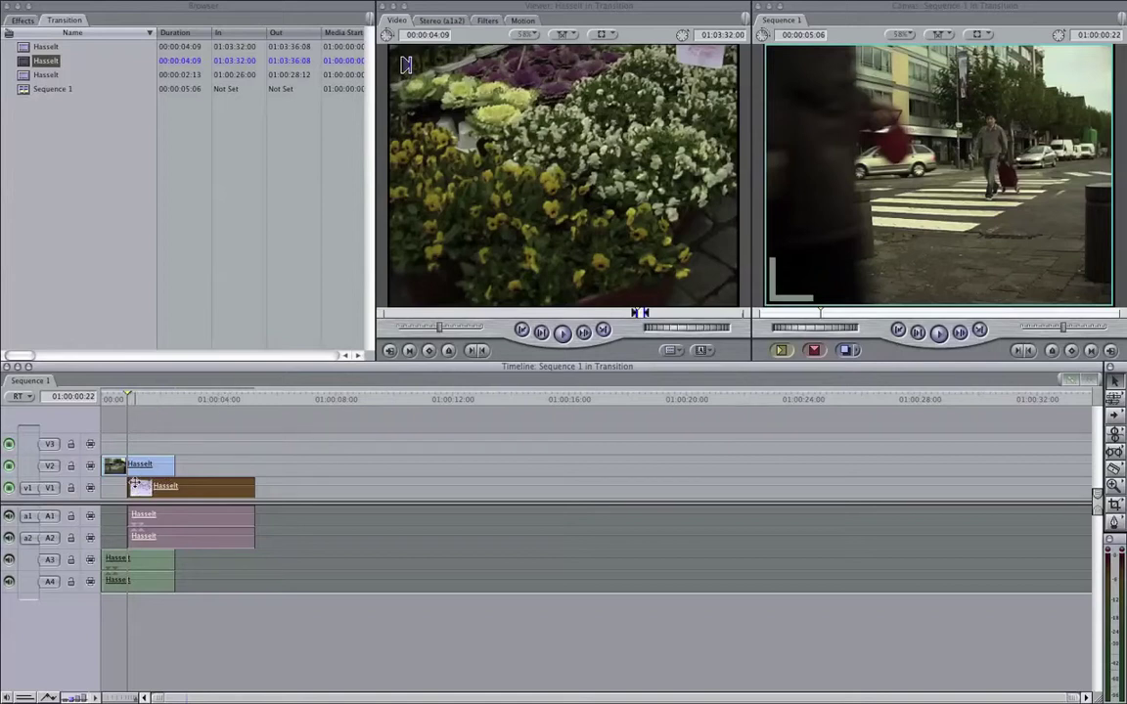
pyautogui.moveTo(109, 427); pyautogui.dragTo(137, 462)
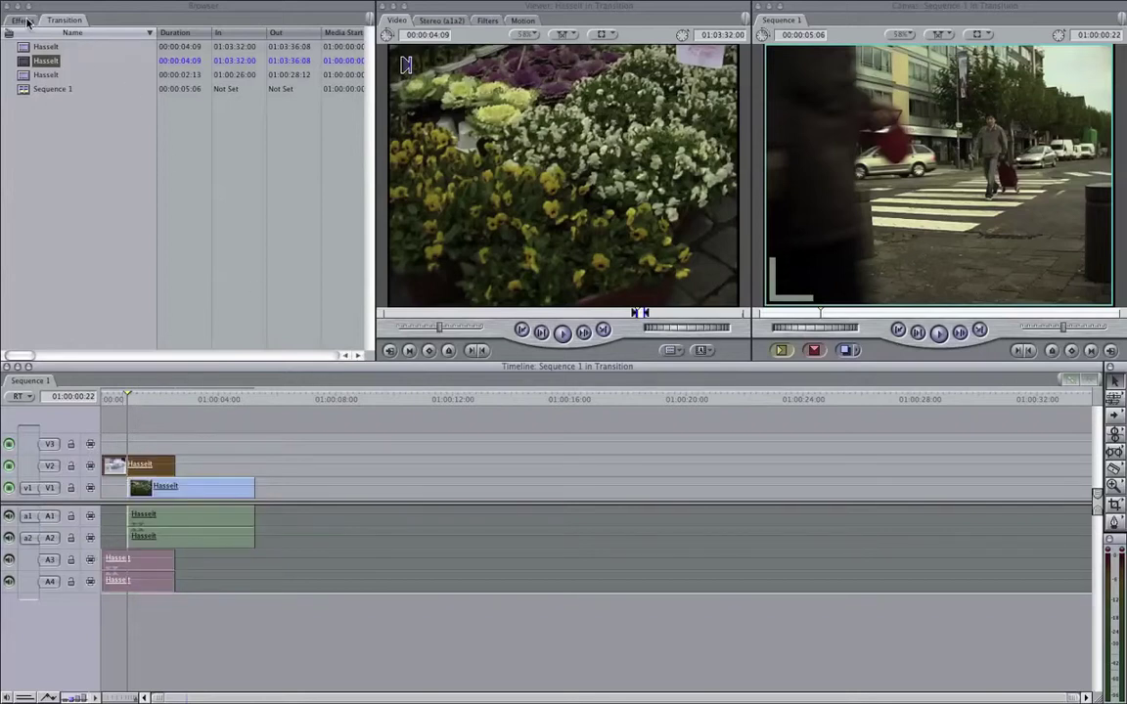
# Step: Collapse Video Transitions, expand Video Filters > Matte, and select Eight-Point Garbage Matte
pyautogui.click(22, 21)
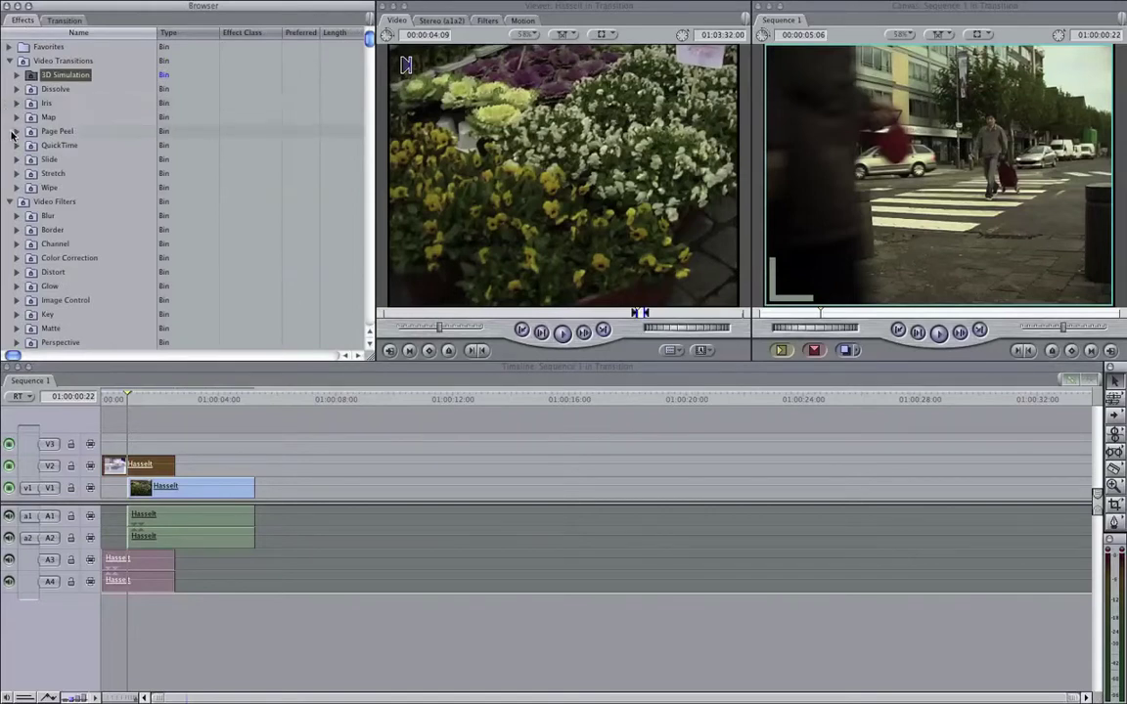
pyautogui.click(10, 60)
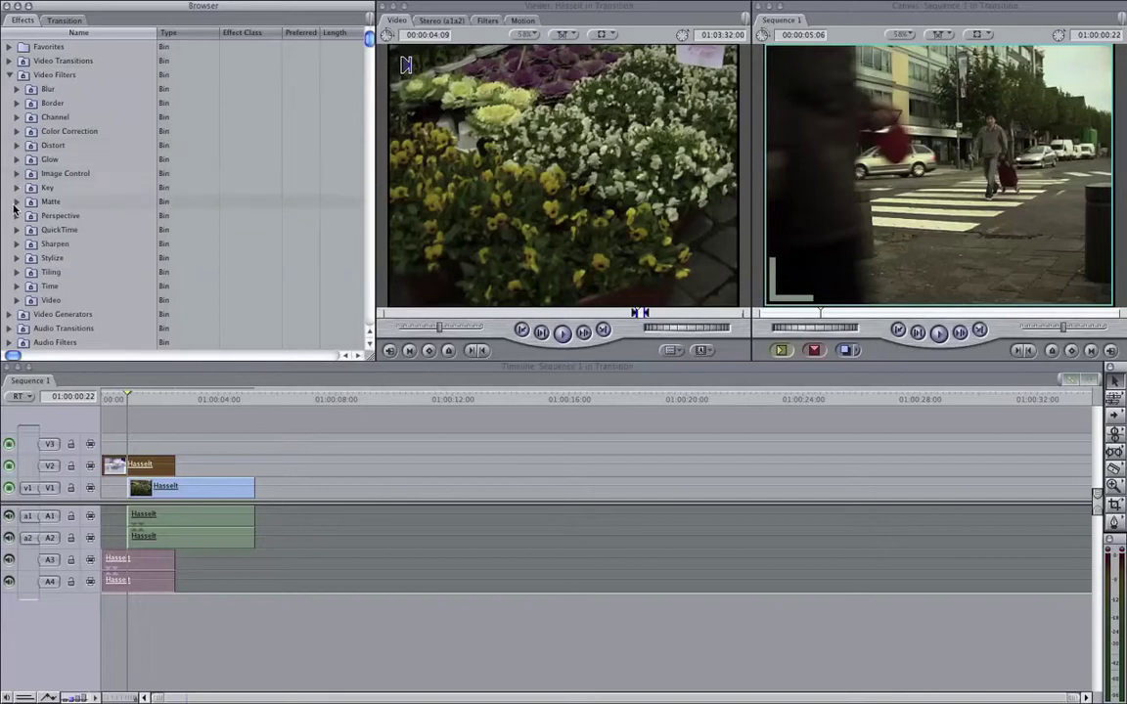
pyautogui.click(16, 202)
pyautogui.scroll(-3, 16, 191)
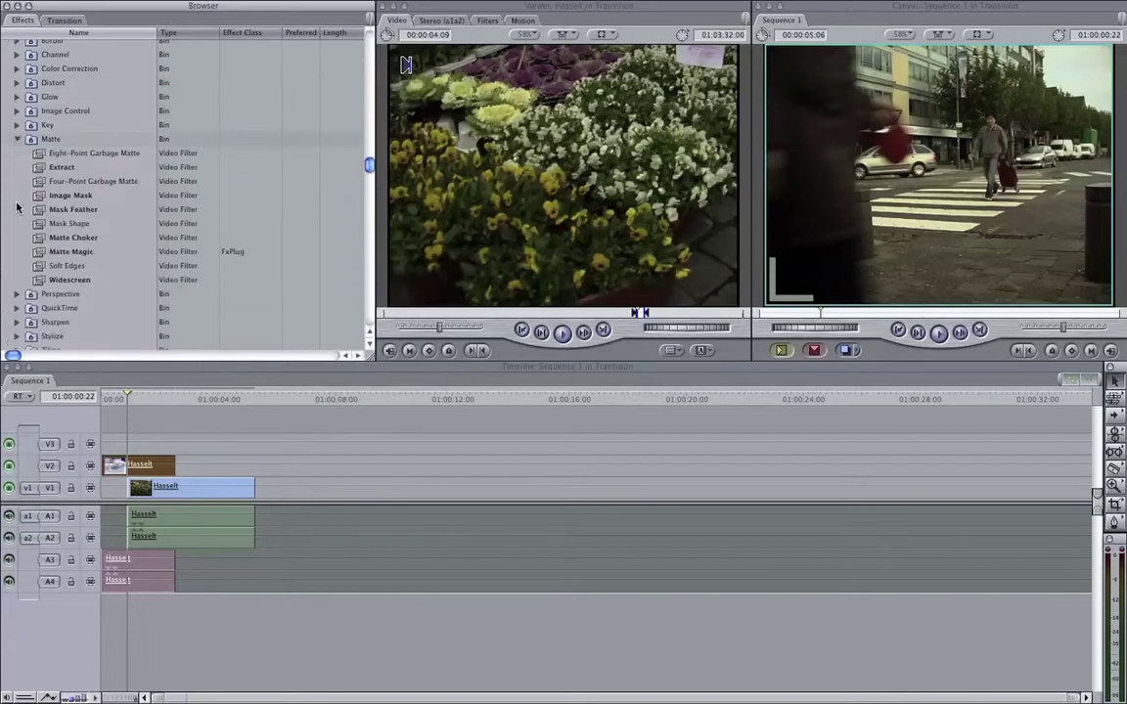
pyautogui.click(117, 153)
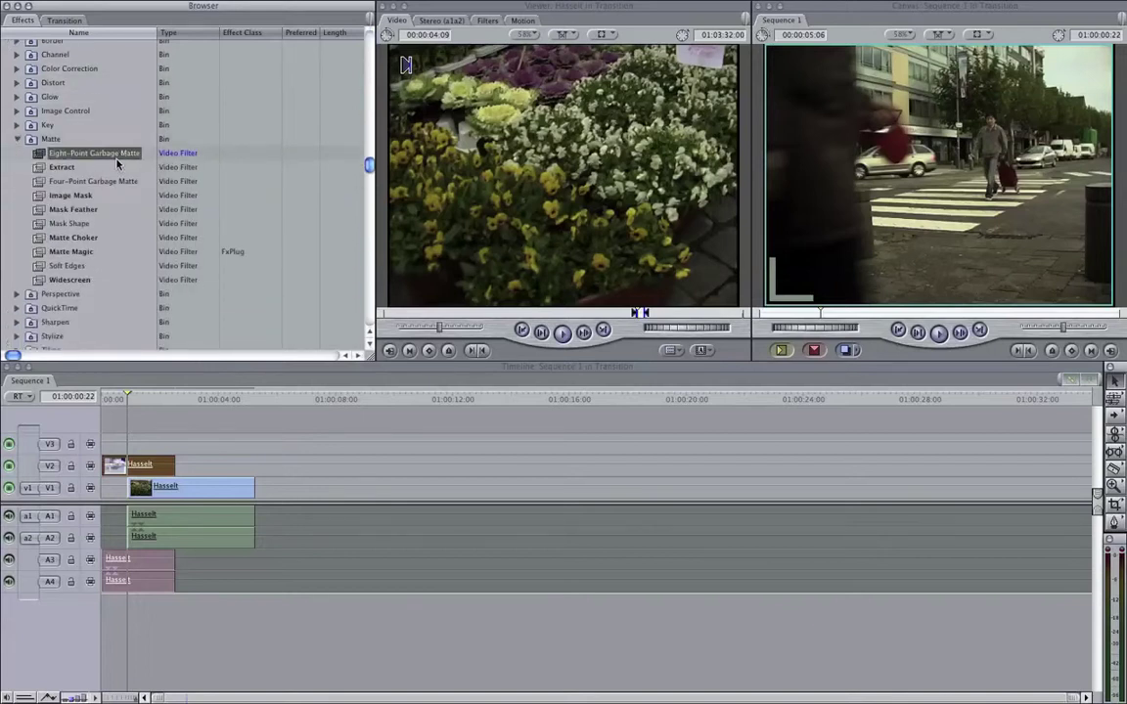
pyautogui.click(131, 183)
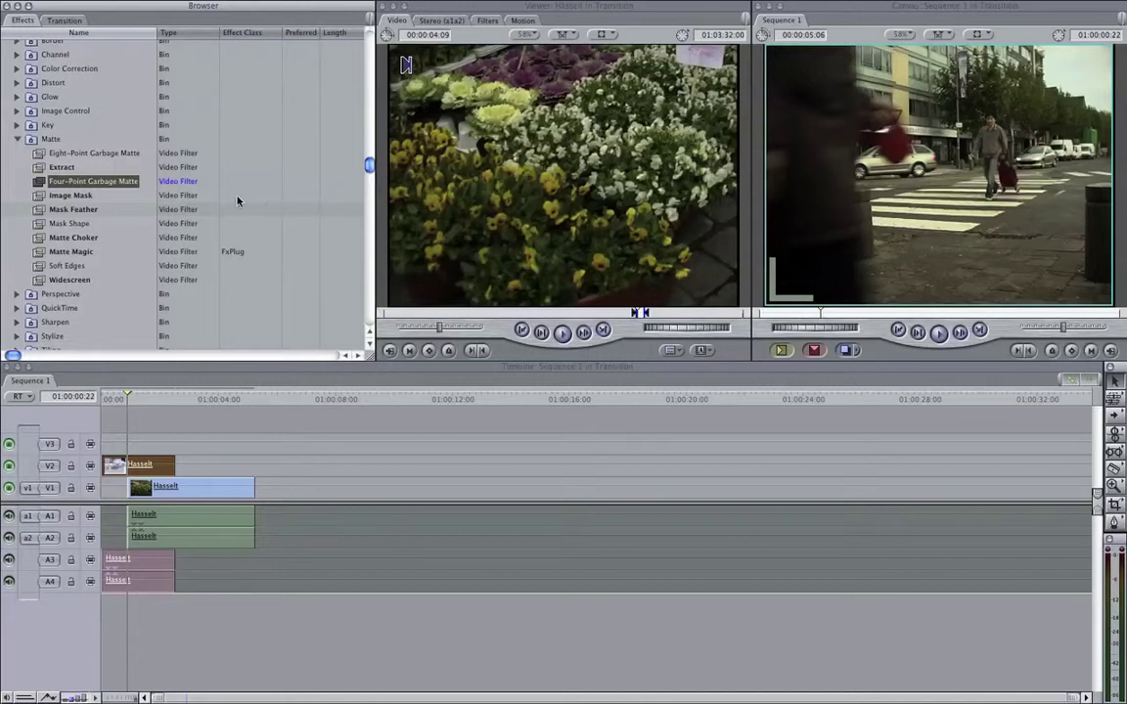
pyautogui.click(49, 156)
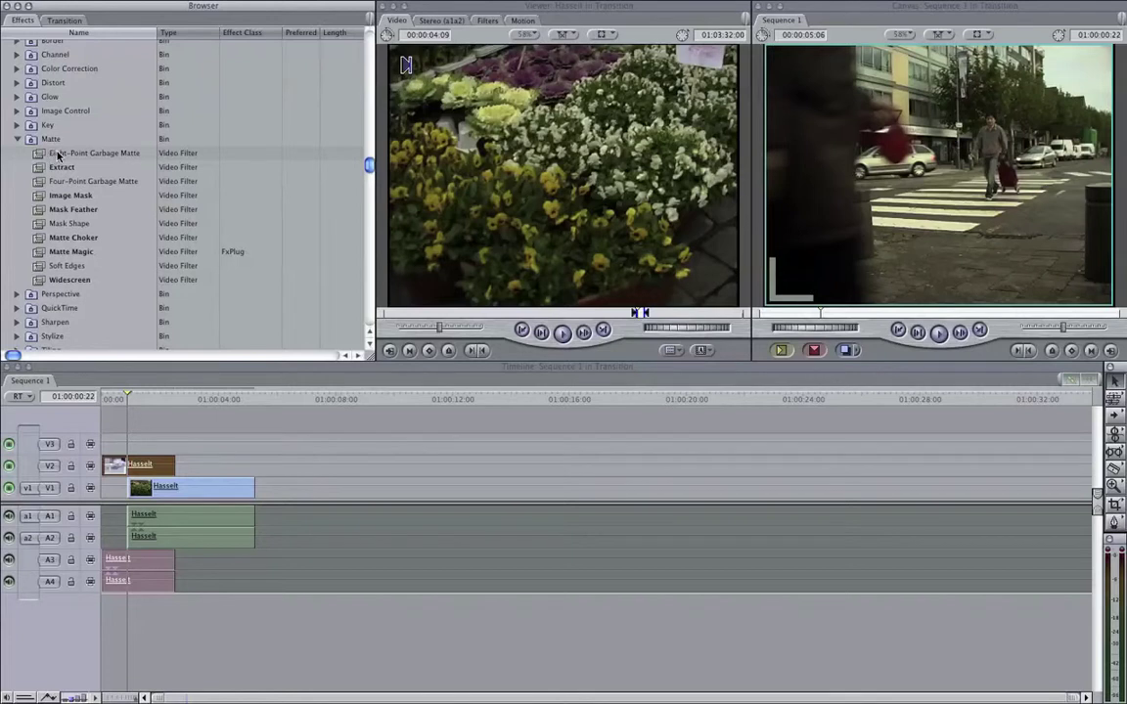
pyautogui.click(41, 154)
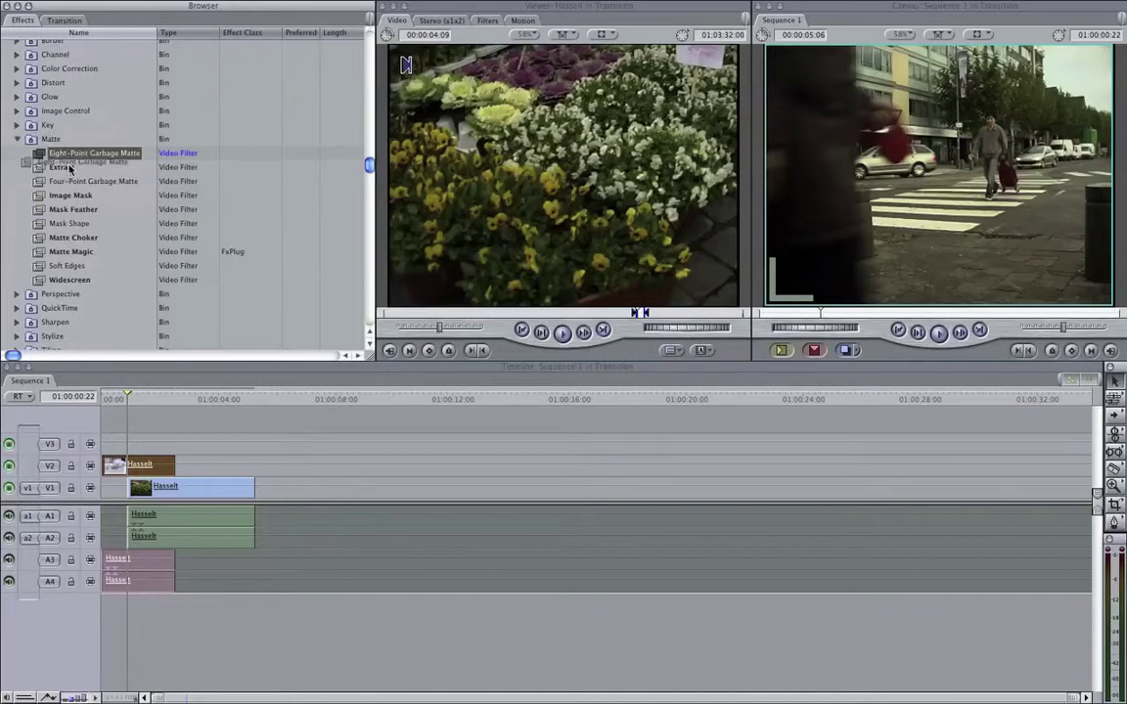
# Step: Apply Eight-Point Garbage Matte to the V2 street clip and open it in the Viewer
pyautogui.moveTo(84, 153); pyautogui.dragTo(120, 460)
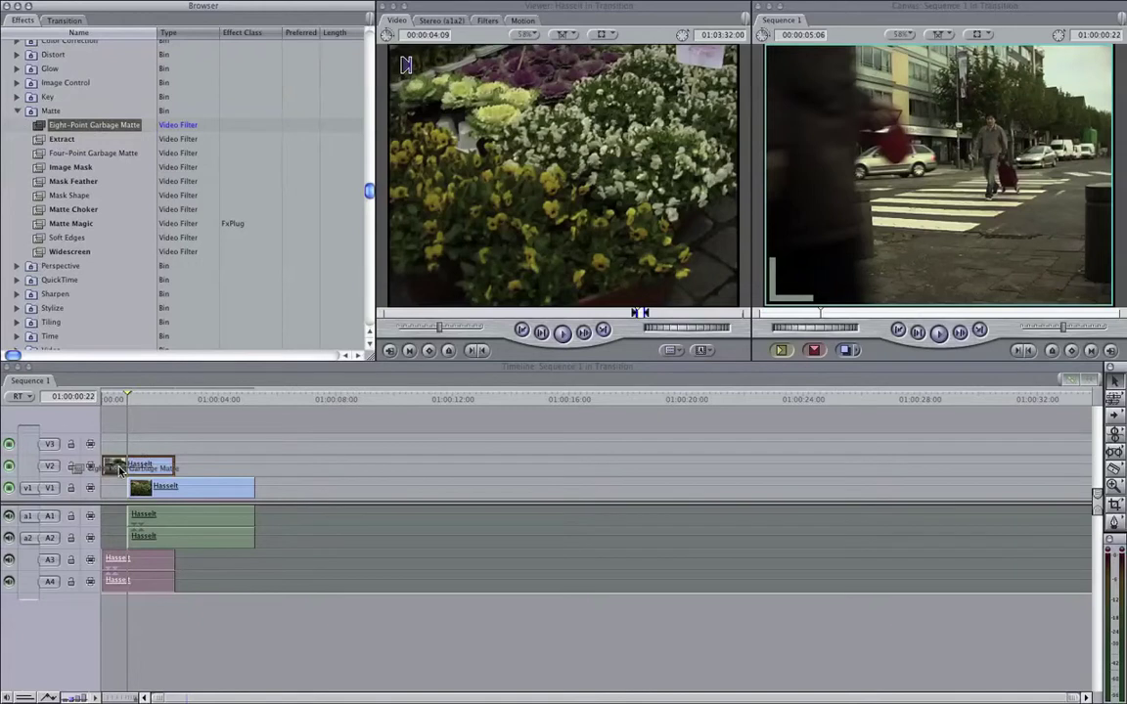
pyautogui.moveTo(119, 471); pyautogui.dragTo(120, 470)
pyautogui.doubleClick(119, 466)
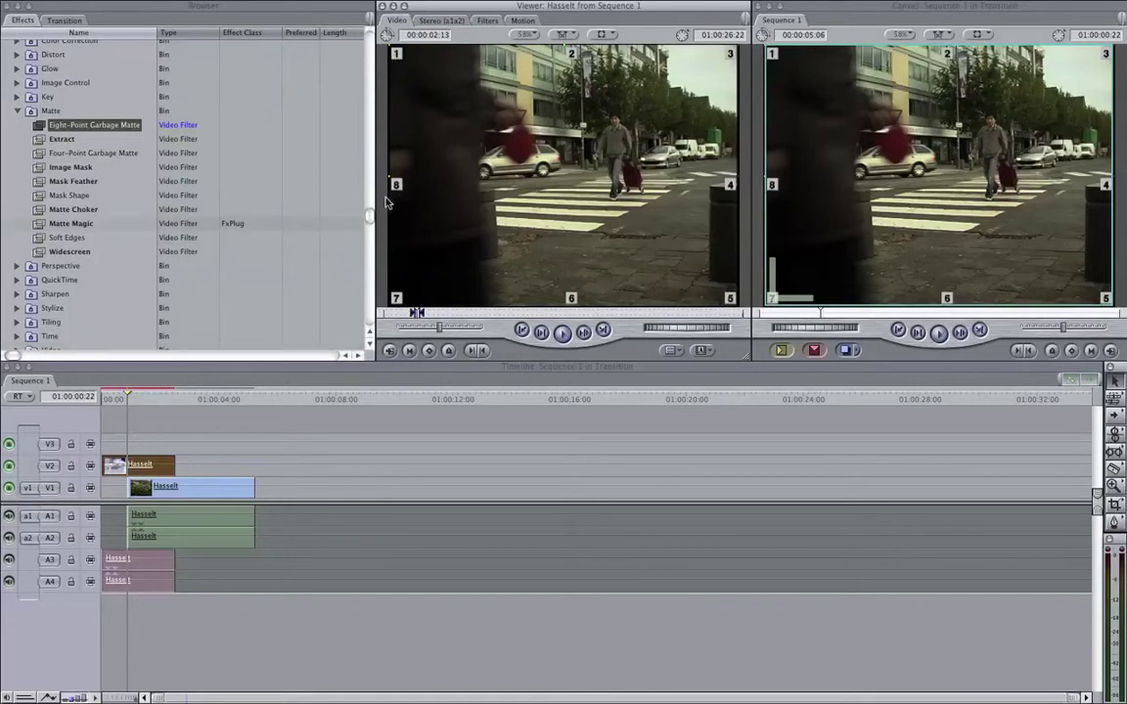
# Step: In the Filters tab, move matte Point 1 to the frame's upper-left edge (43.39, 13.71)
pyautogui.click(485, 21)
pyautogui.click(464, 129)
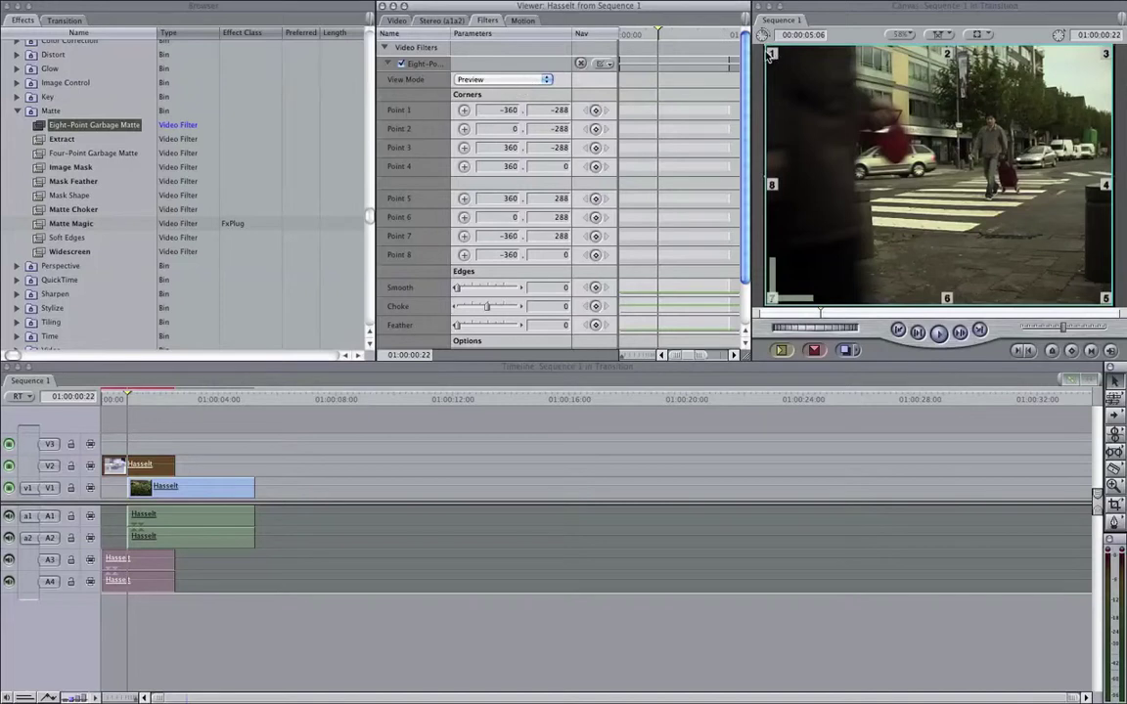
pyautogui.click(464, 110)
pyautogui.moveTo(777, 85); pyautogui.dragTo(968, 191)
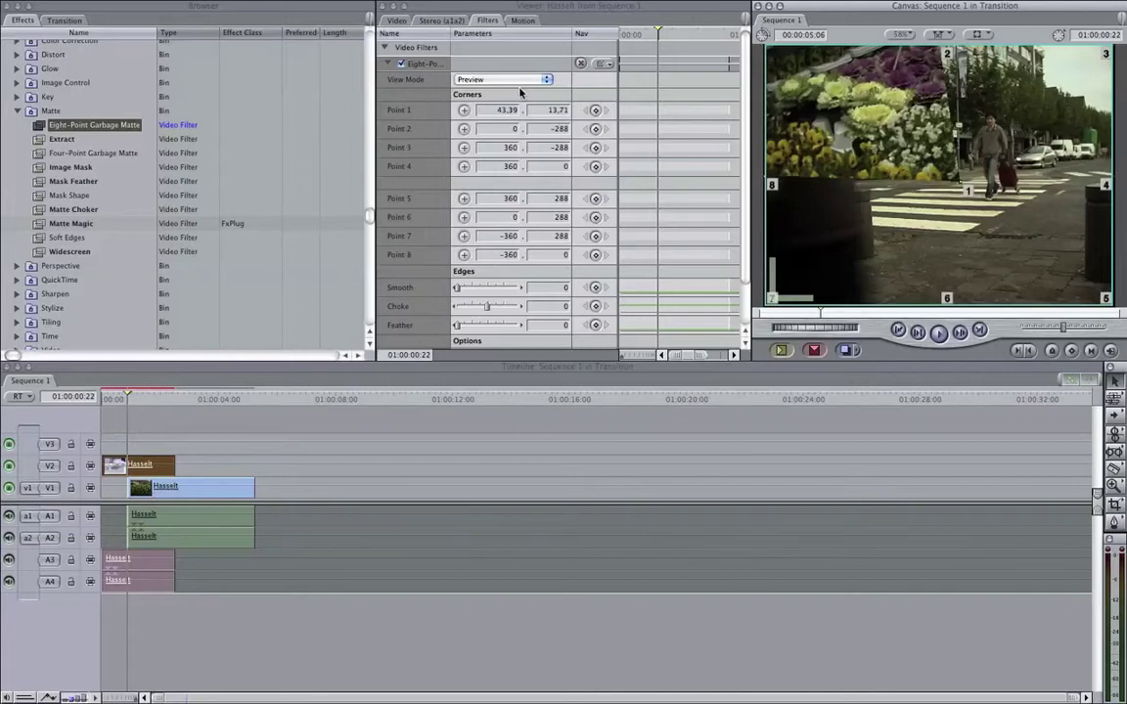
pyautogui.click(463, 109)
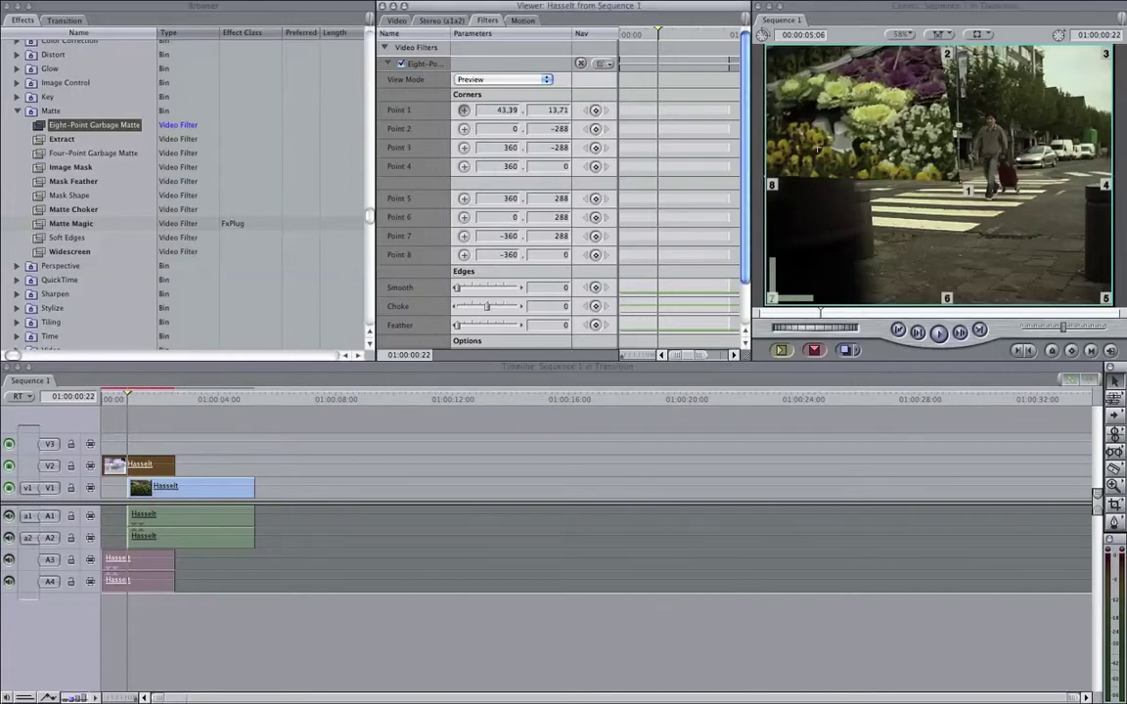
pyautogui.moveTo(818, 147); pyautogui.dragTo(769, 130)
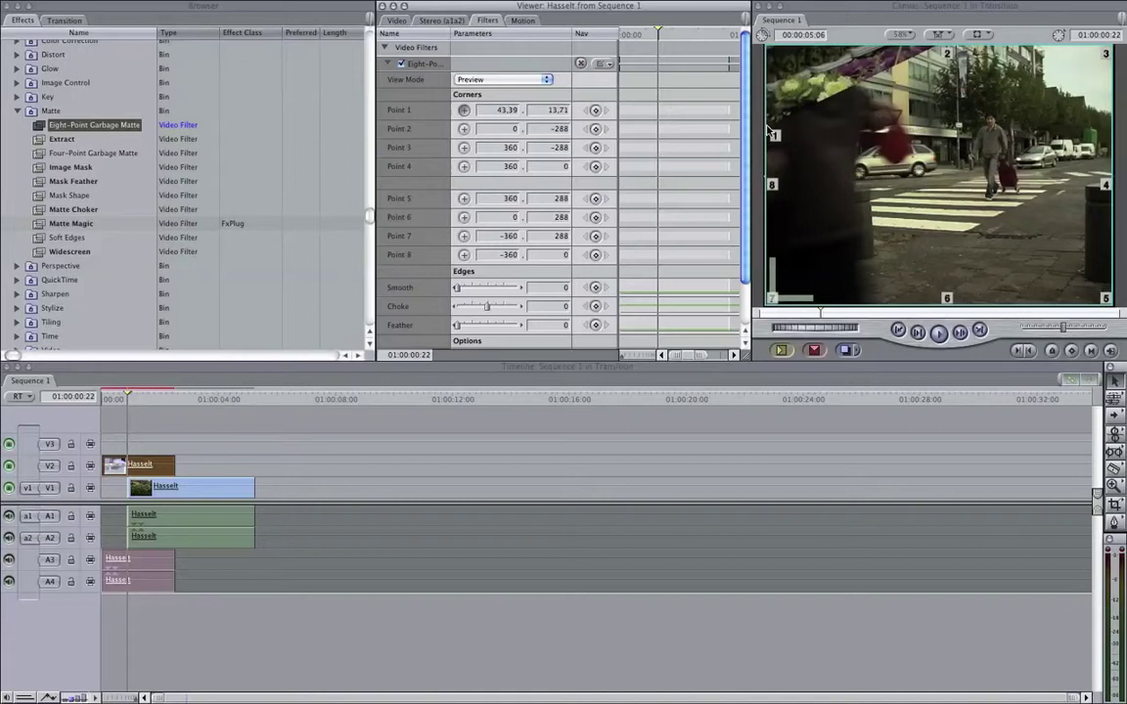
# Step: Move Point 2 to the upper-left and place Points 6 and 7 on the frame's left side
pyautogui.click(769, 130)
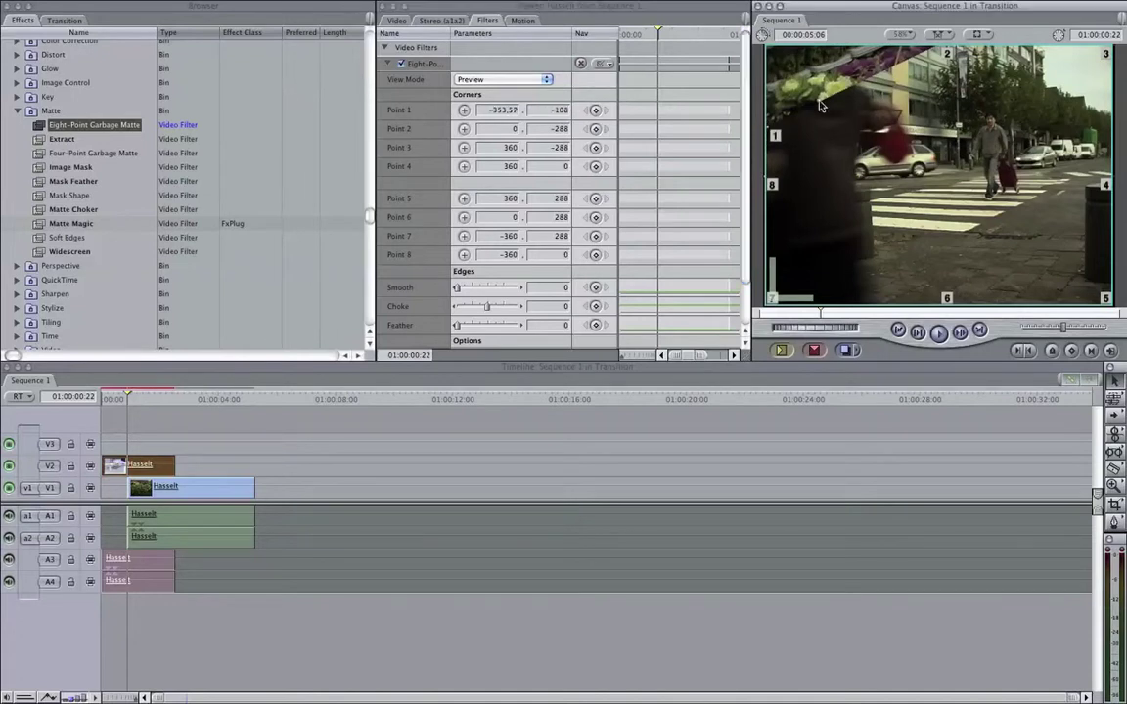
pyautogui.click(526, 115)
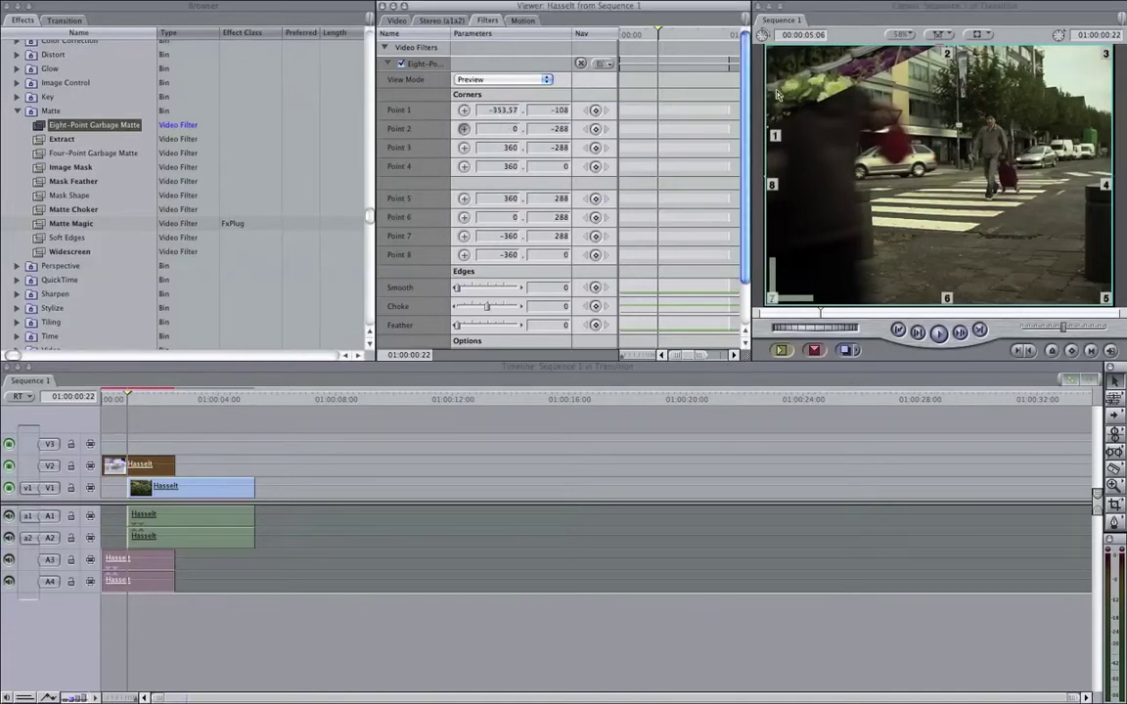
pyautogui.moveTo(778, 95); pyautogui.dragTo(766, 79)
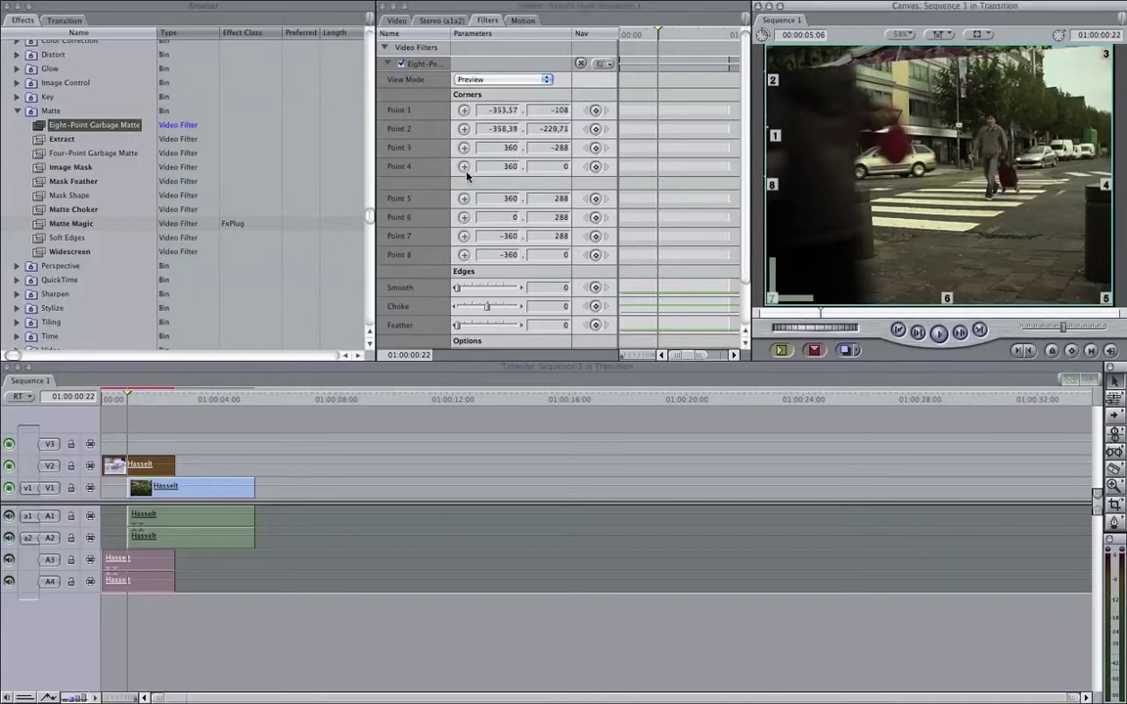
pyautogui.click(462, 236)
pyautogui.click(464, 216)
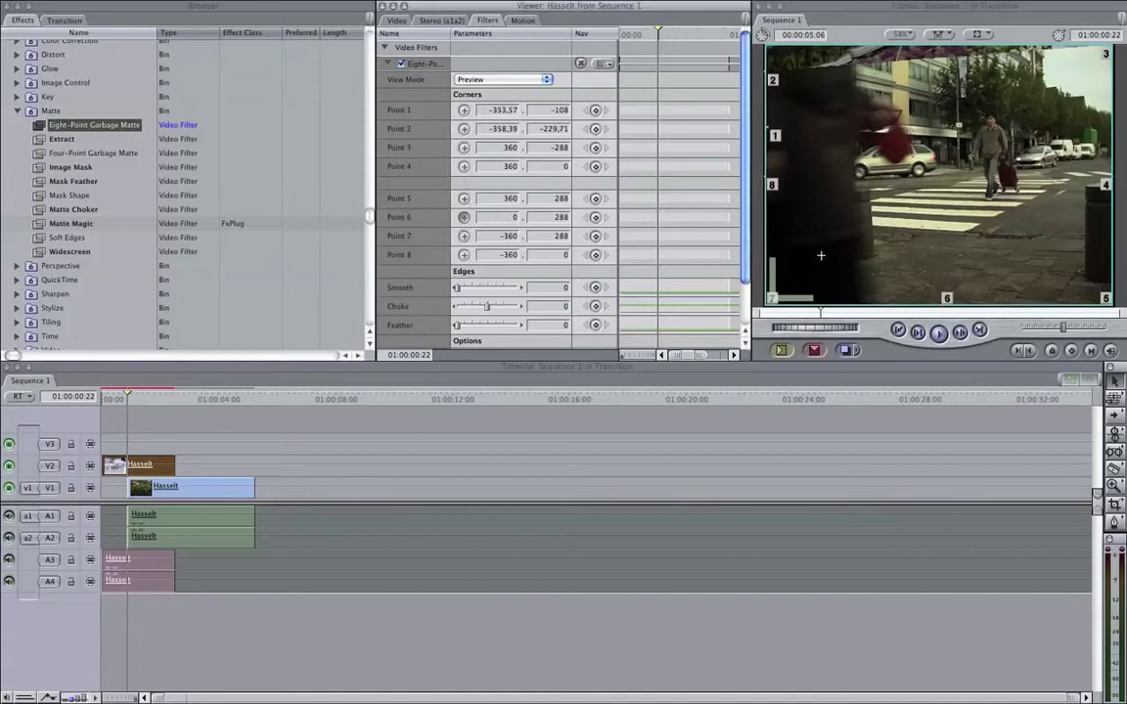
pyautogui.click(798, 288)
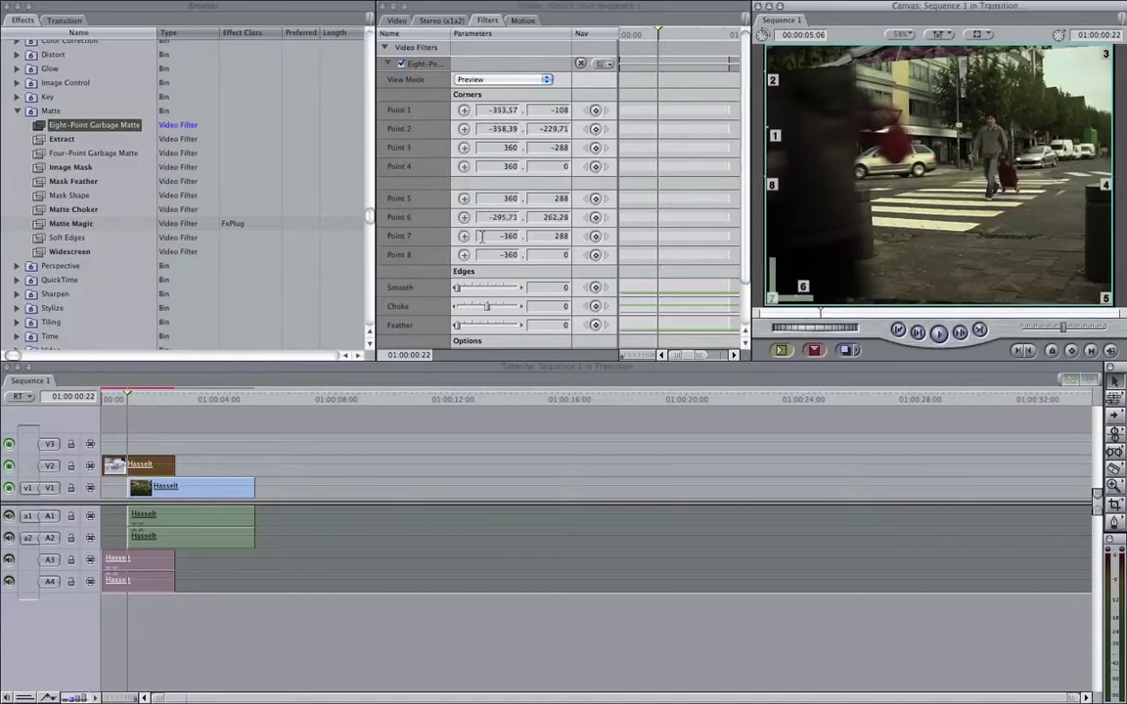
pyautogui.click(463, 236)
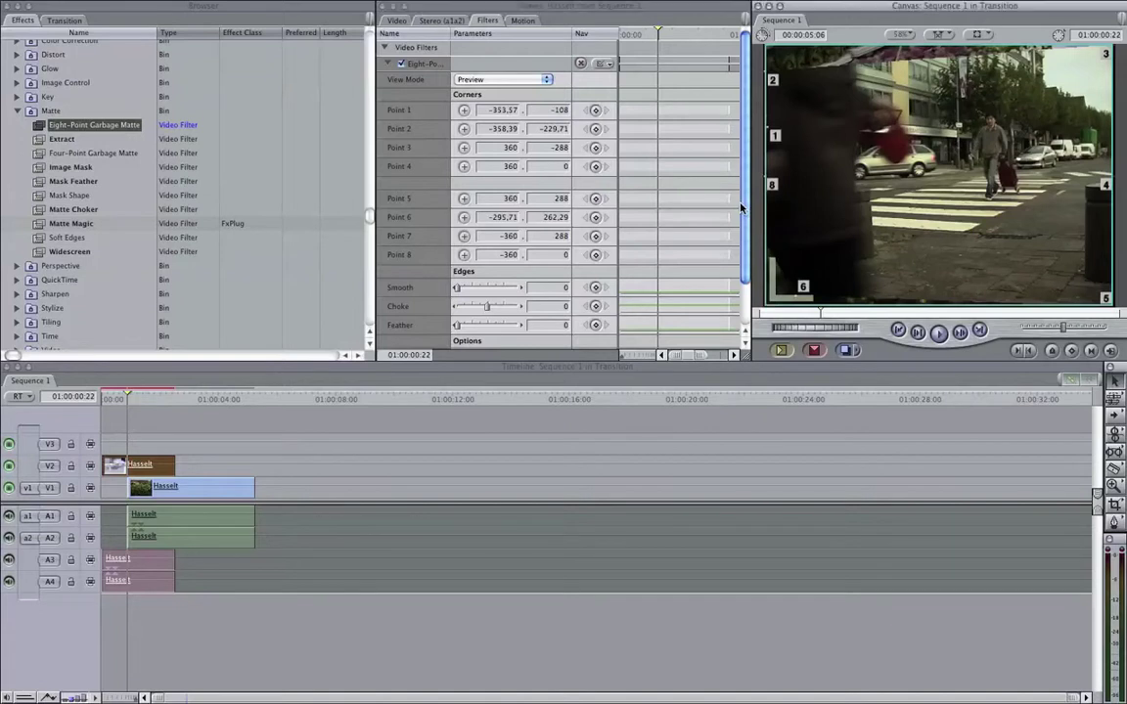
pyautogui.click(763, 235)
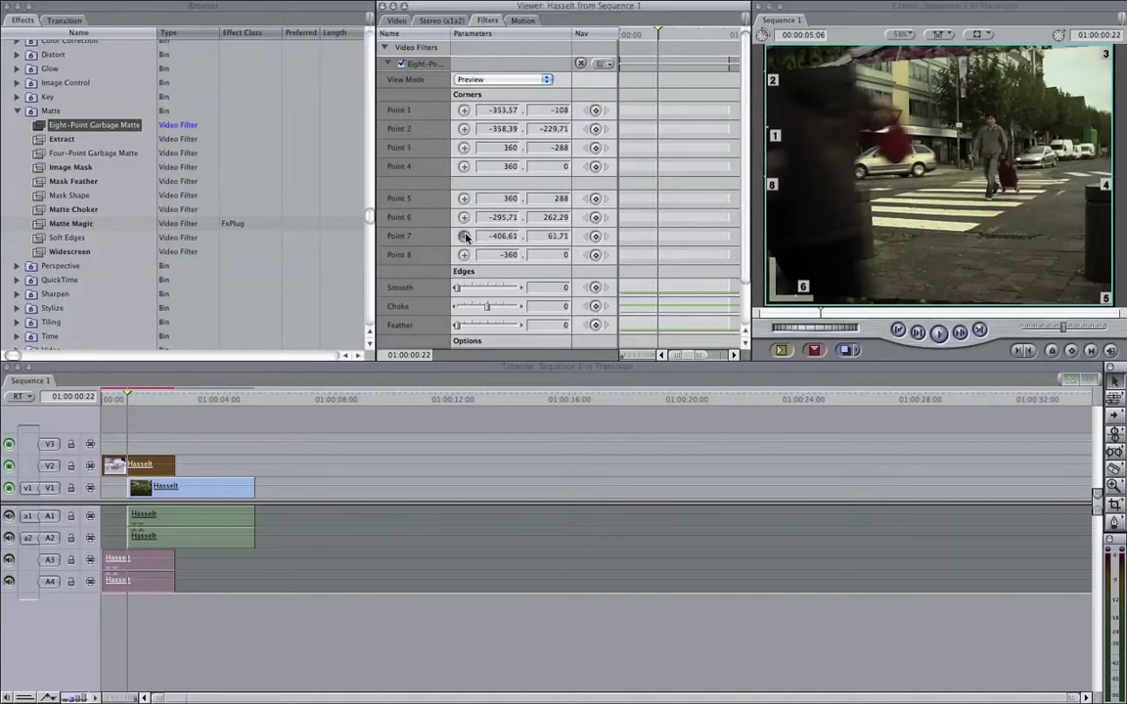
pyautogui.click(769, 242)
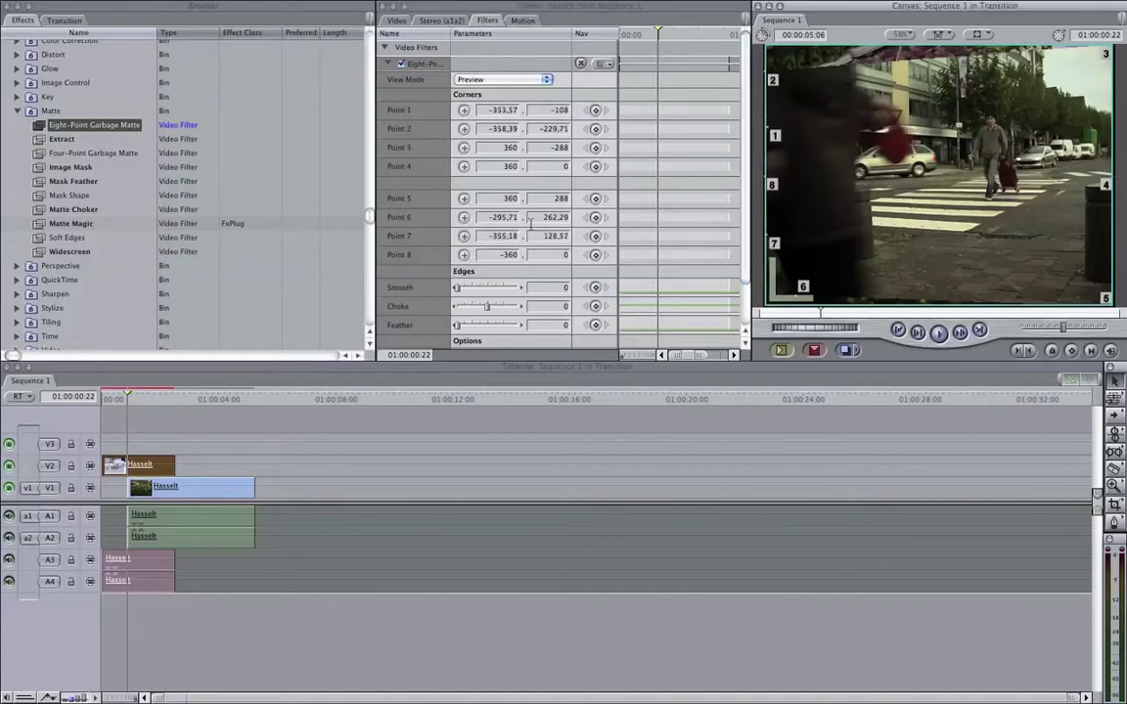
# Step: Put Point 6 on the left edge, Point 5 at the bottom-left, and raise Point 2
pyautogui.click(463, 218)
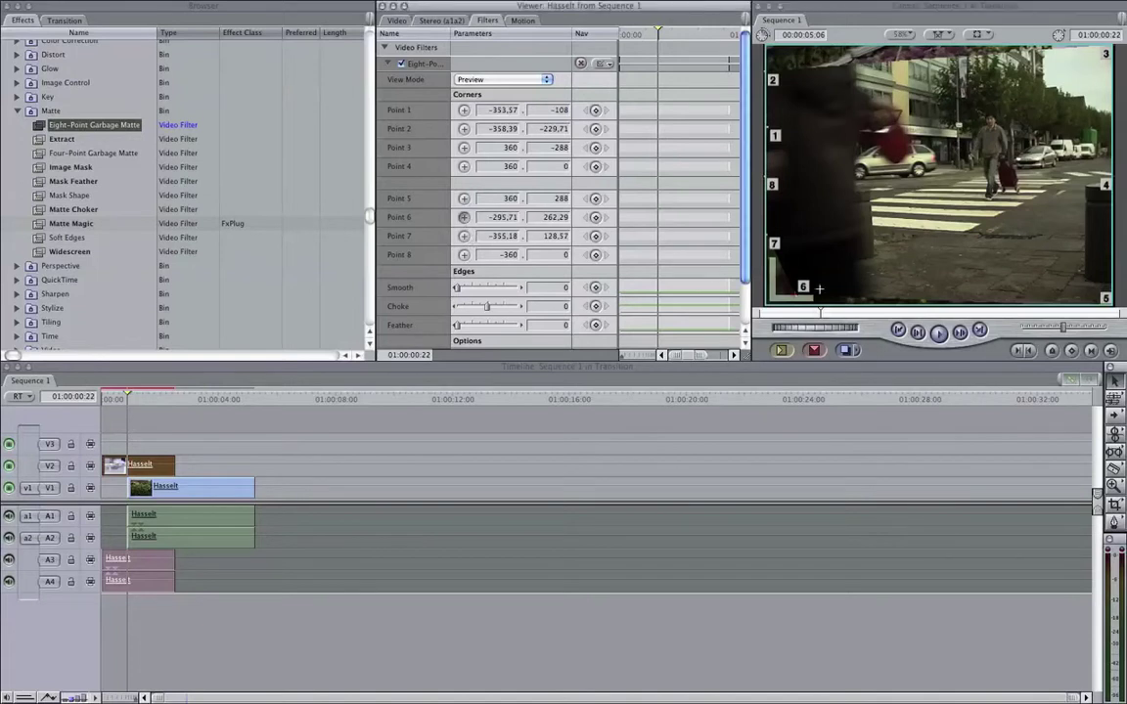
pyautogui.click(767, 286)
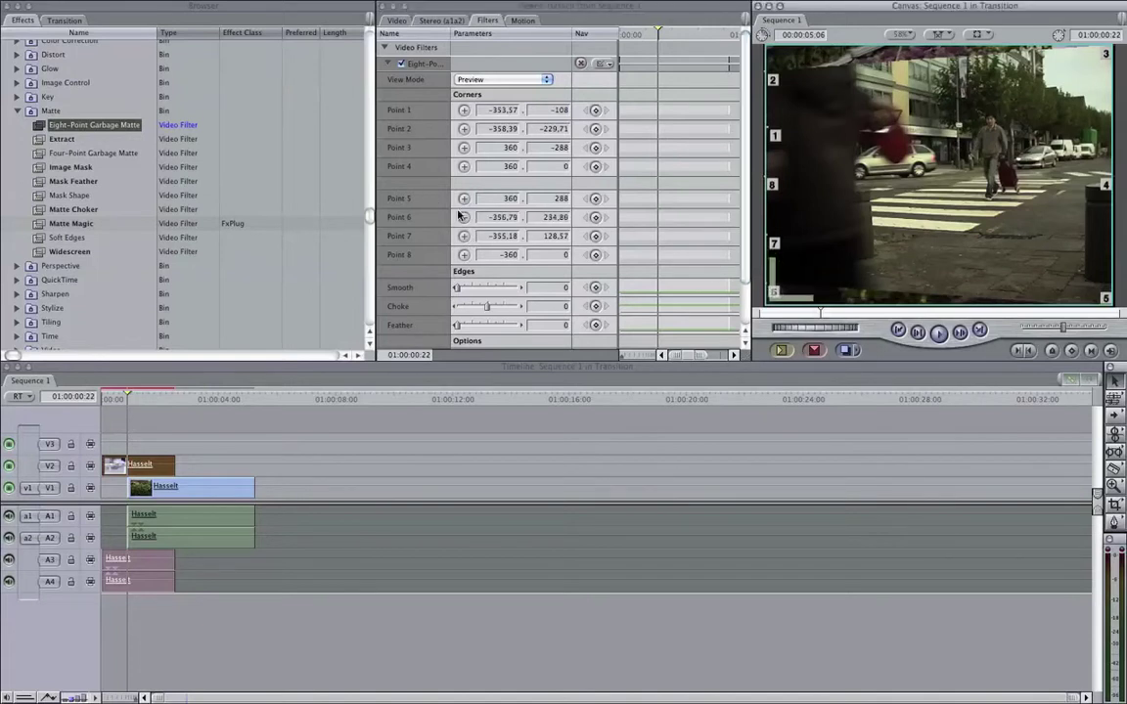
pyautogui.click(464, 200)
pyautogui.click(839, 300)
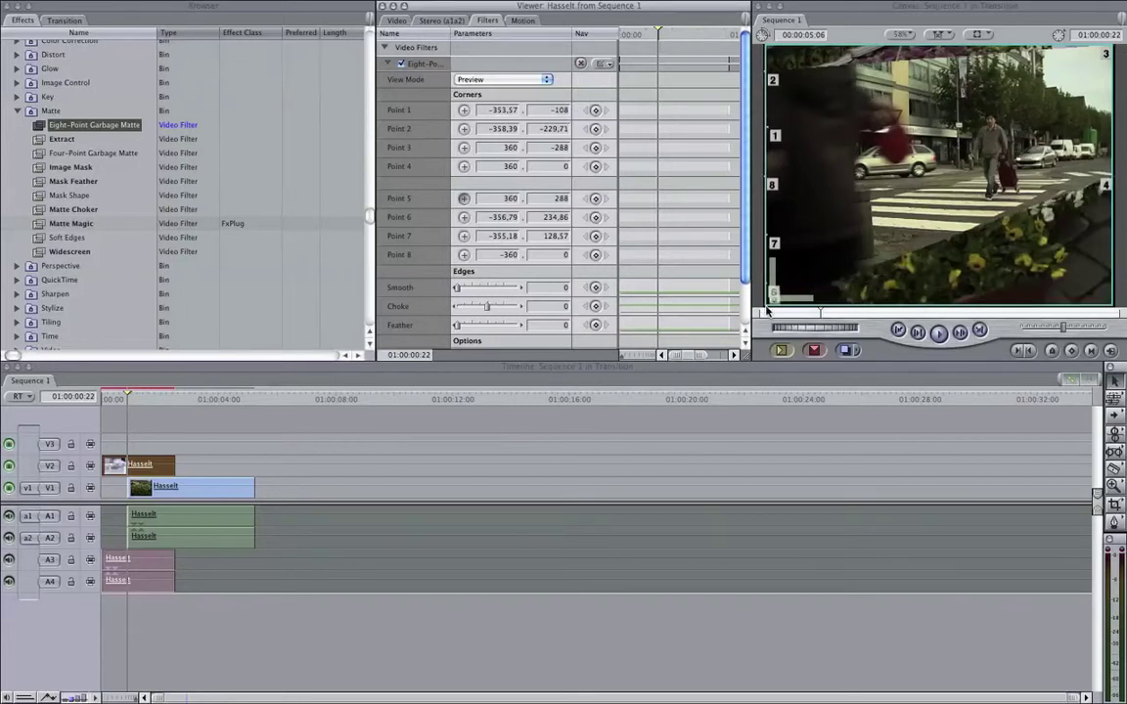
pyautogui.click(766, 312)
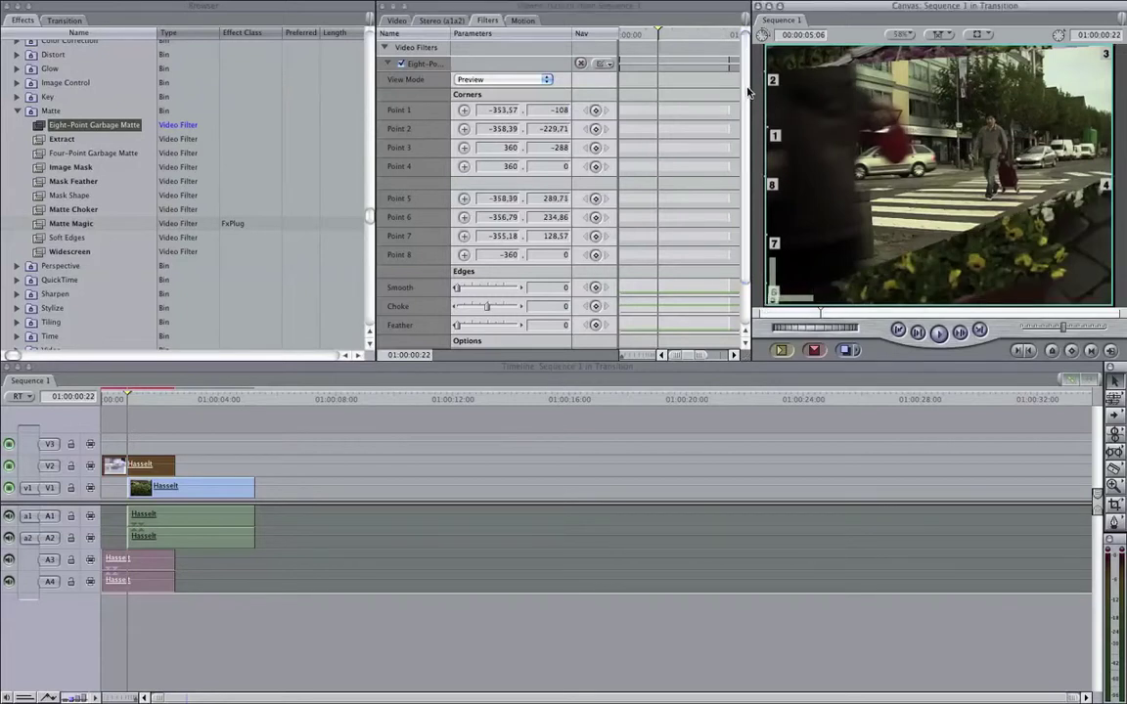
pyautogui.click(465, 129)
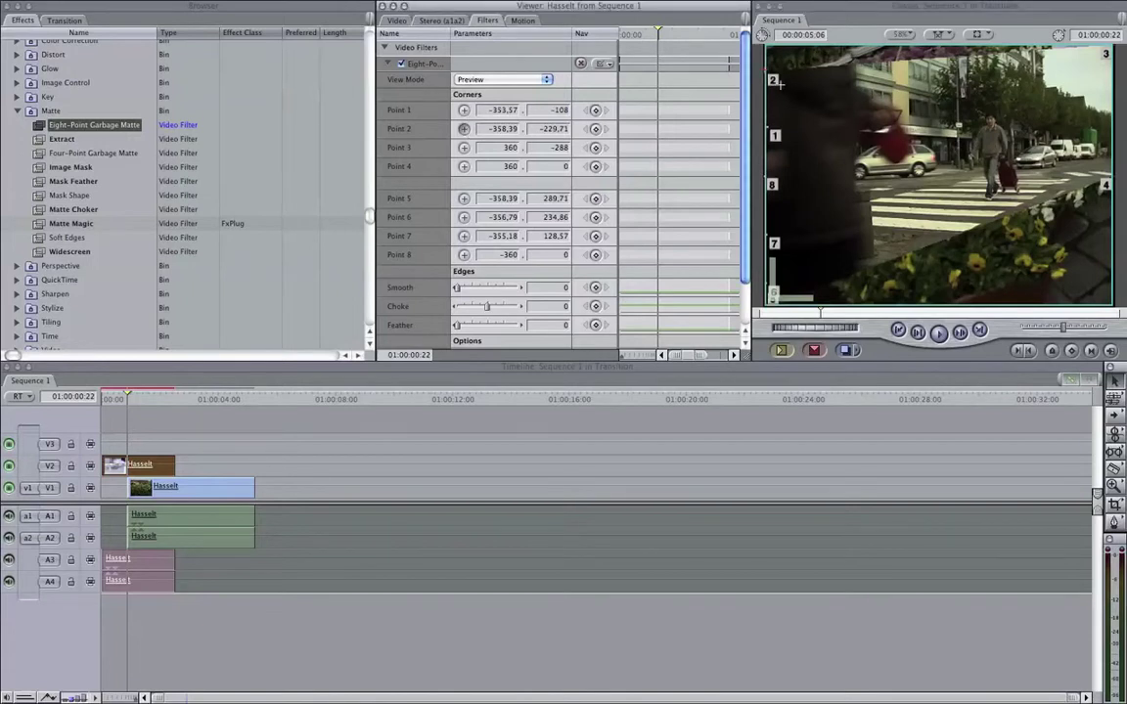
pyautogui.moveTo(780, 83); pyautogui.dragTo(768, 48)
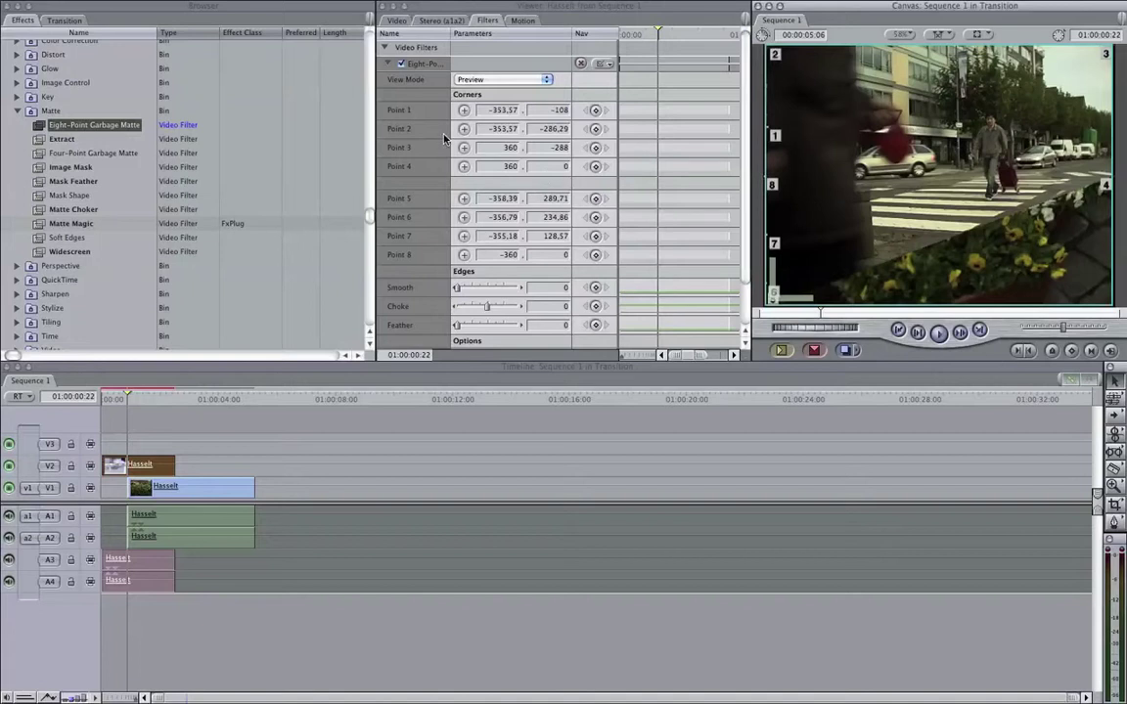
# Step: Raise Point 1 and reposition Points 8, 7, 6 and 5 along the frame's left edge
pyautogui.click(464, 109)
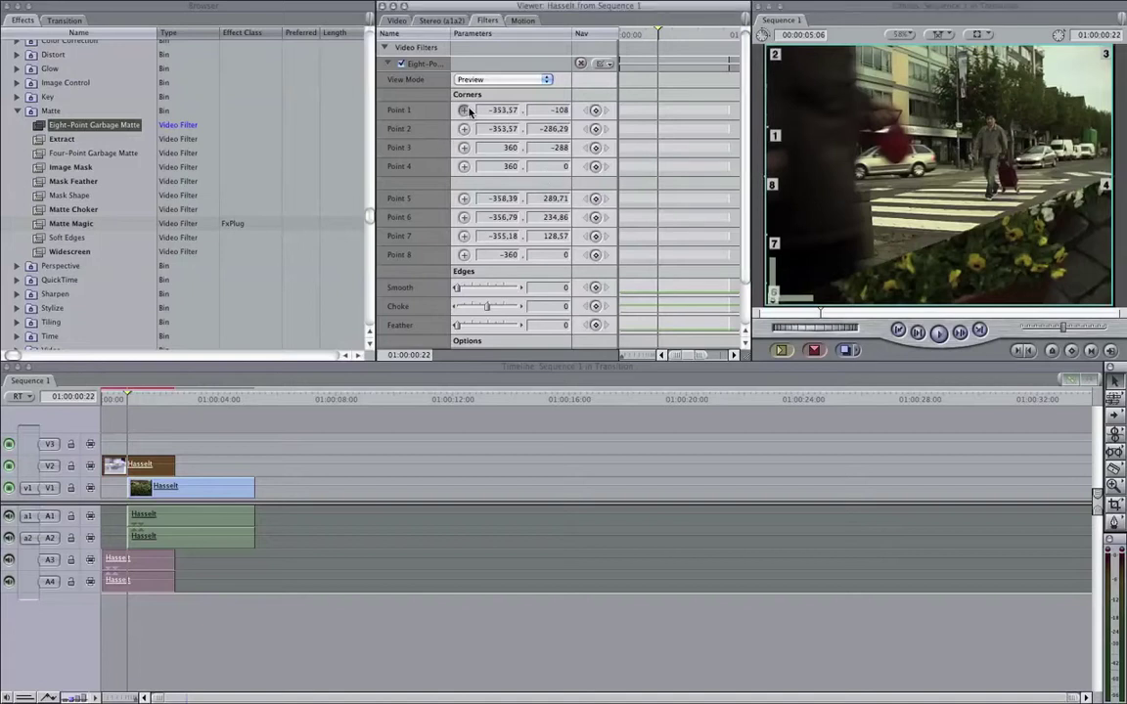
pyautogui.click(780, 95)
pyautogui.moveTo(780, 95); pyautogui.dragTo(768, 80)
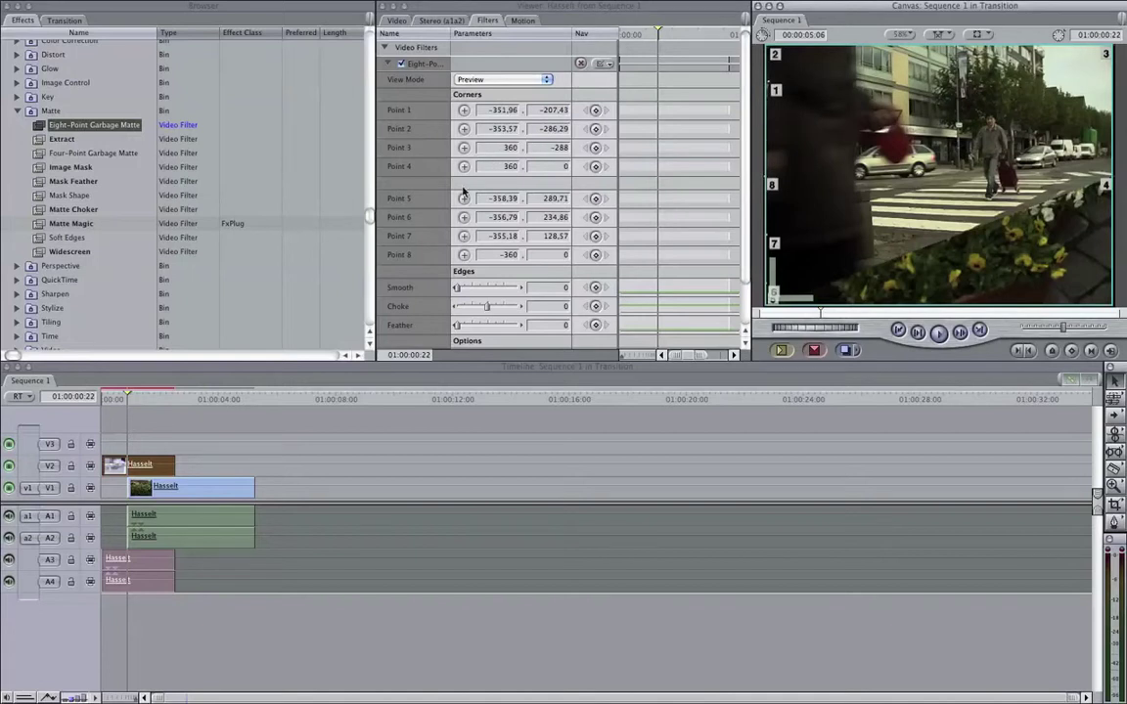
pyautogui.click(464, 255)
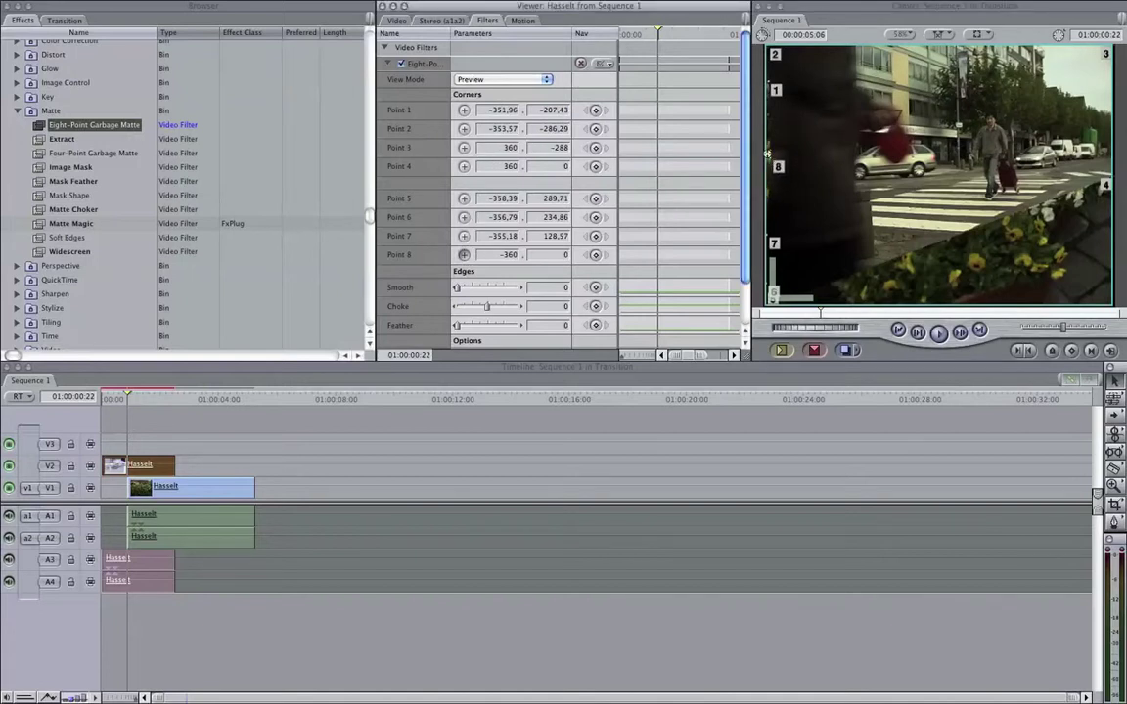
pyautogui.click(768, 153)
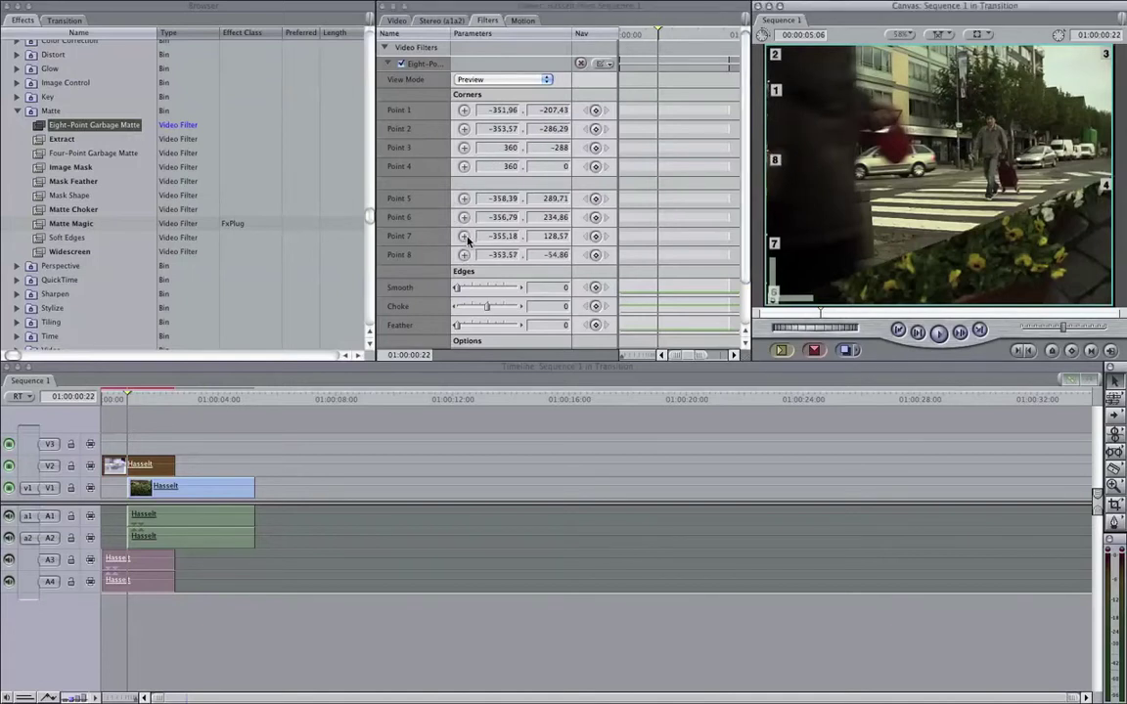
pyautogui.click(464, 236)
pyautogui.click(767, 218)
pyautogui.click(464, 216)
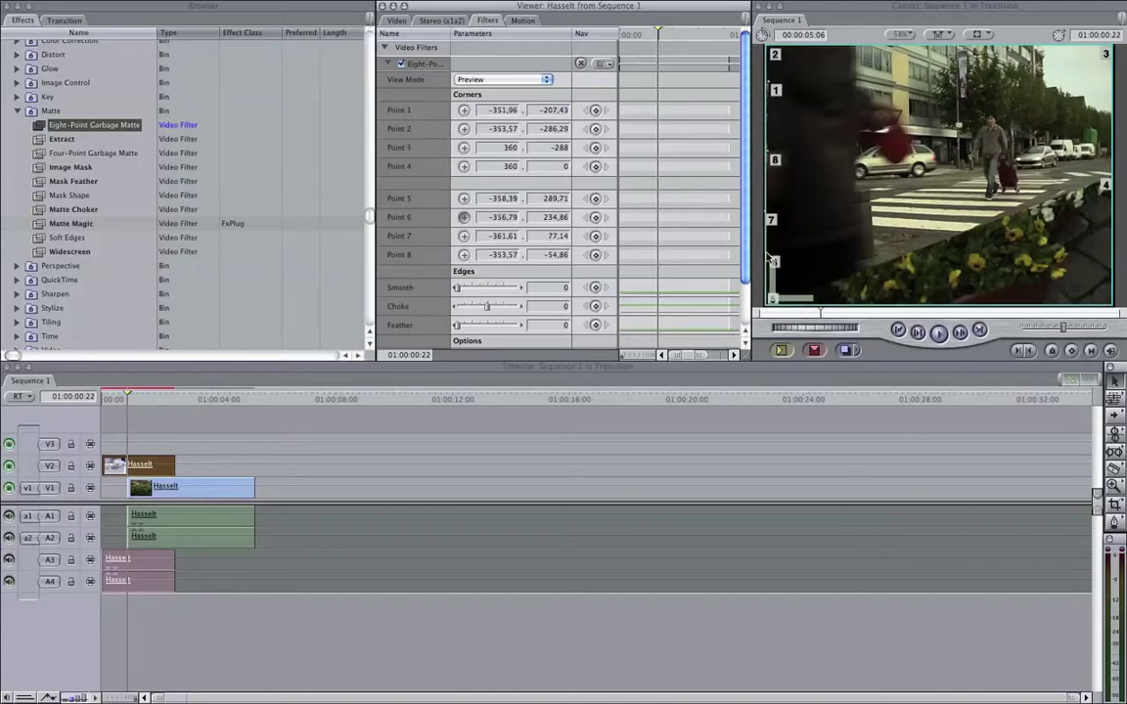
pyautogui.click(769, 261)
pyautogui.click(464, 197)
pyautogui.click(766, 308)
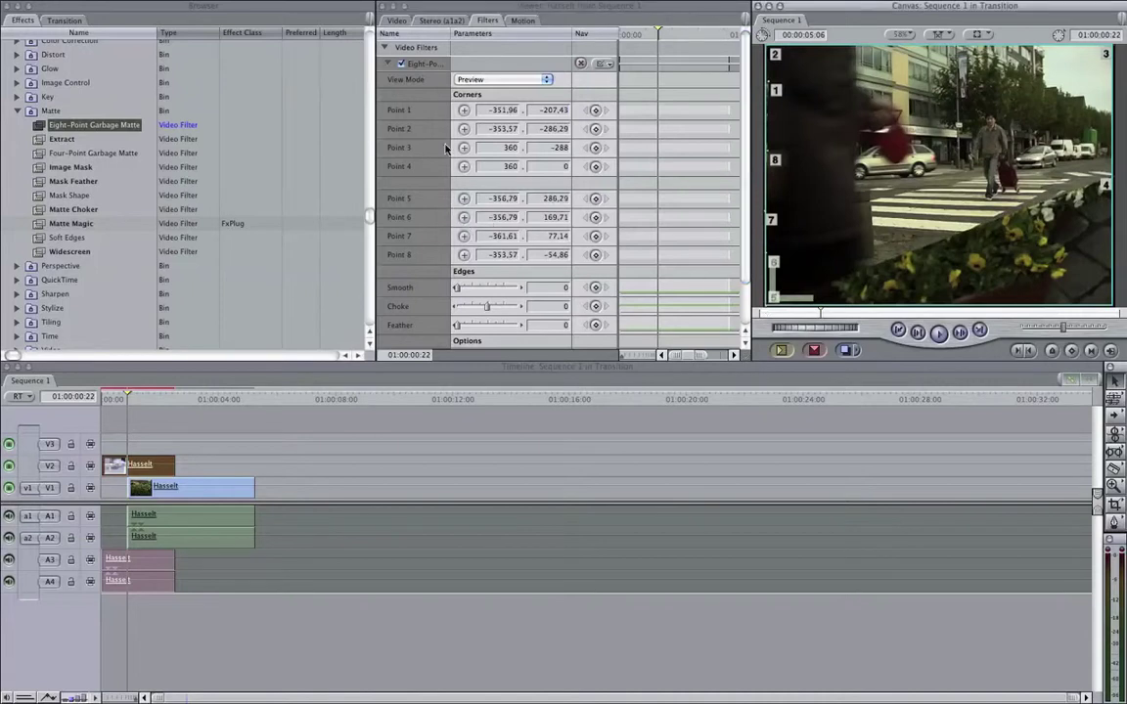
# Step: Push Point 4 past the bottom-right corner and Point 3 past the top-right corner
pyautogui.click(464, 166)
pyautogui.click(1105, 300)
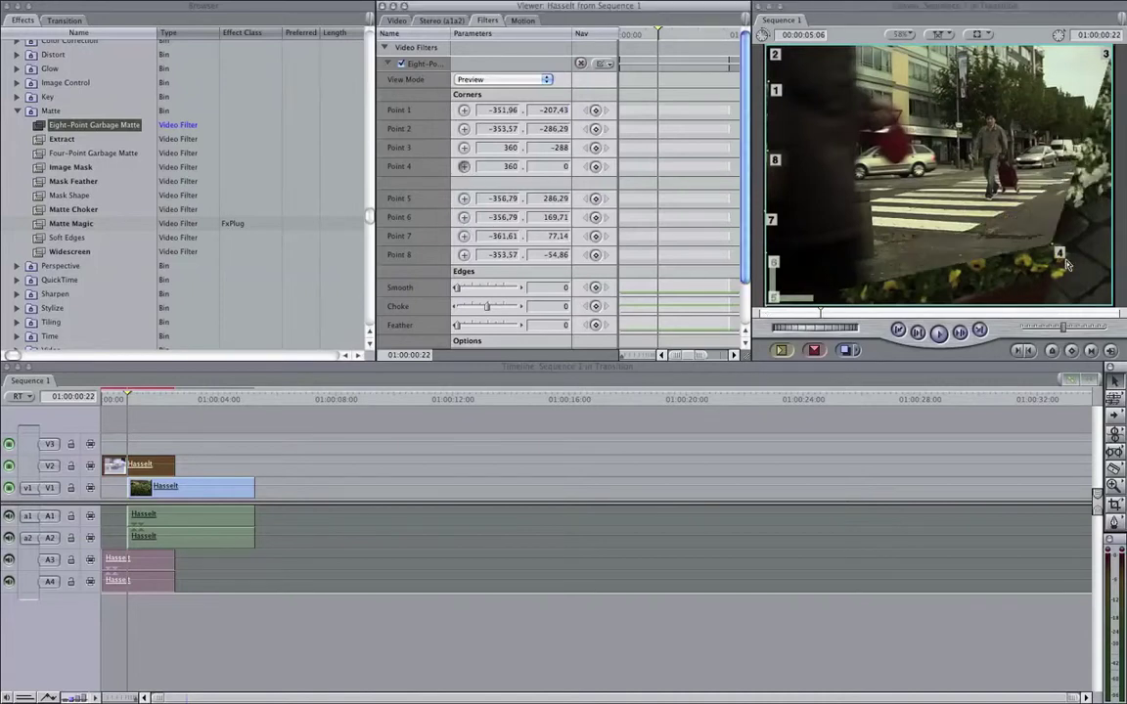
pyautogui.moveTo(1106, 300); pyautogui.dragTo(1125, 315)
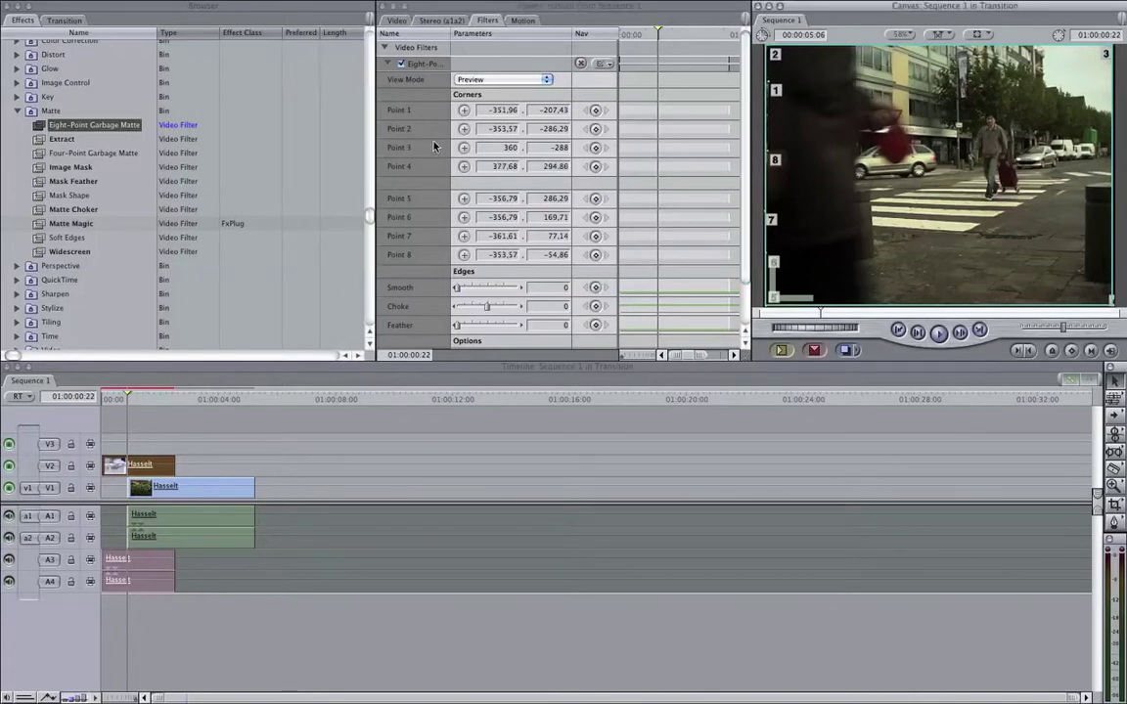
pyautogui.click(466, 147)
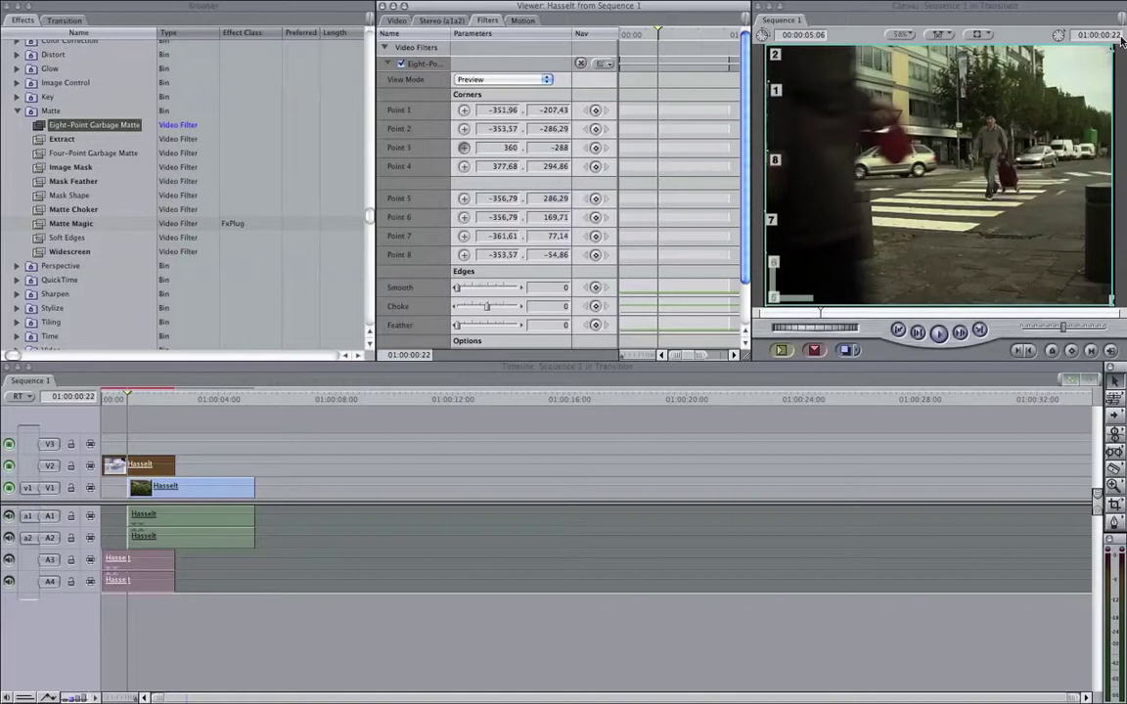
pyautogui.click(1122, 42)
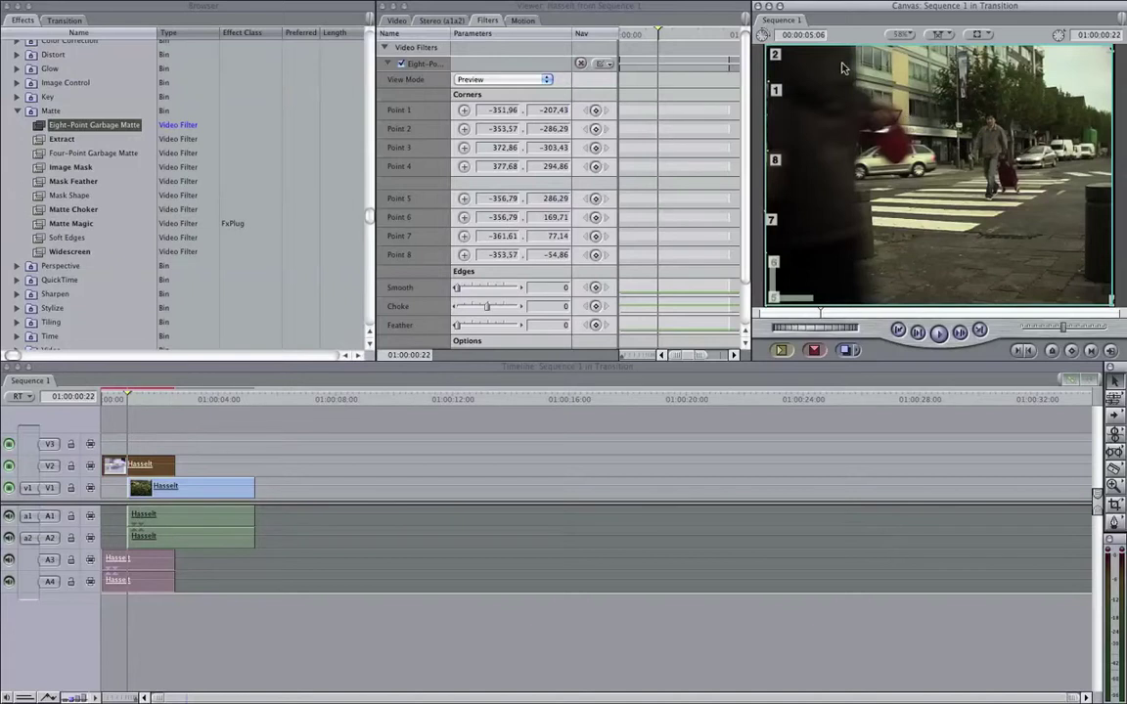
# Step: Add keyframes for matte Points 1–8, Smooth and Choke at 01:00:00:22
pyautogui.scroll(-1, 596, 112)
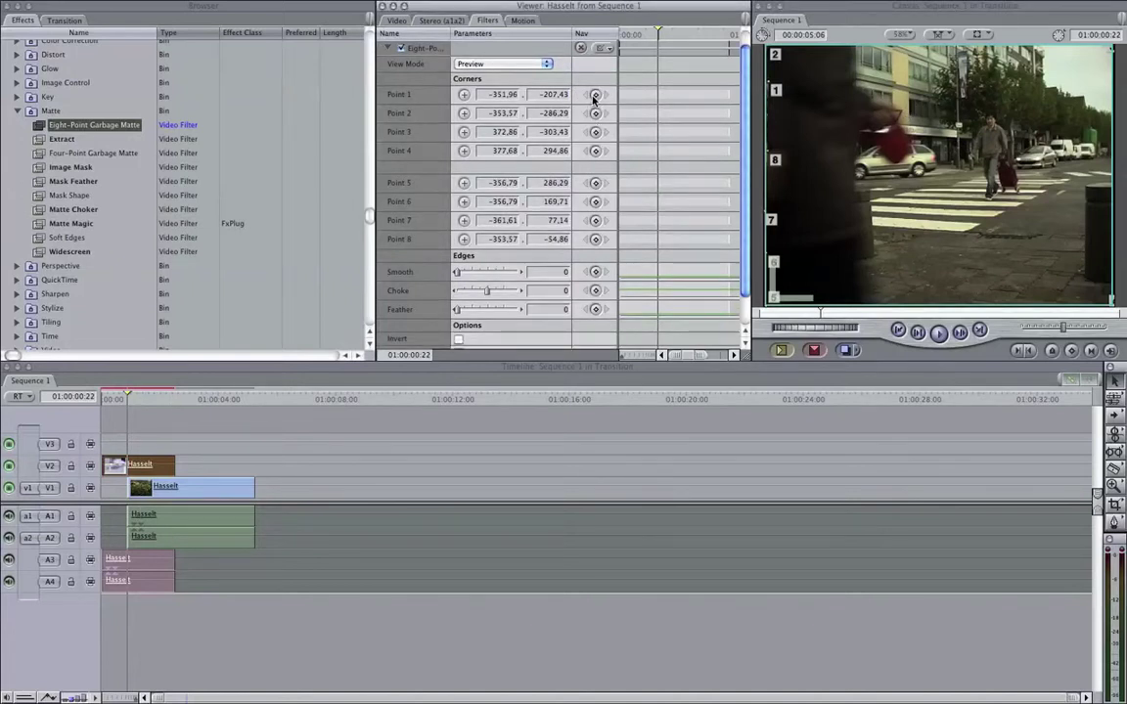
pyautogui.click(595, 95)
pyautogui.click(595, 113)
pyautogui.click(595, 132)
pyautogui.click(595, 150)
pyautogui.scroll(-1, 598, 190)
pyautogui.click(595, 167)
pyautogui.click(595, 186)
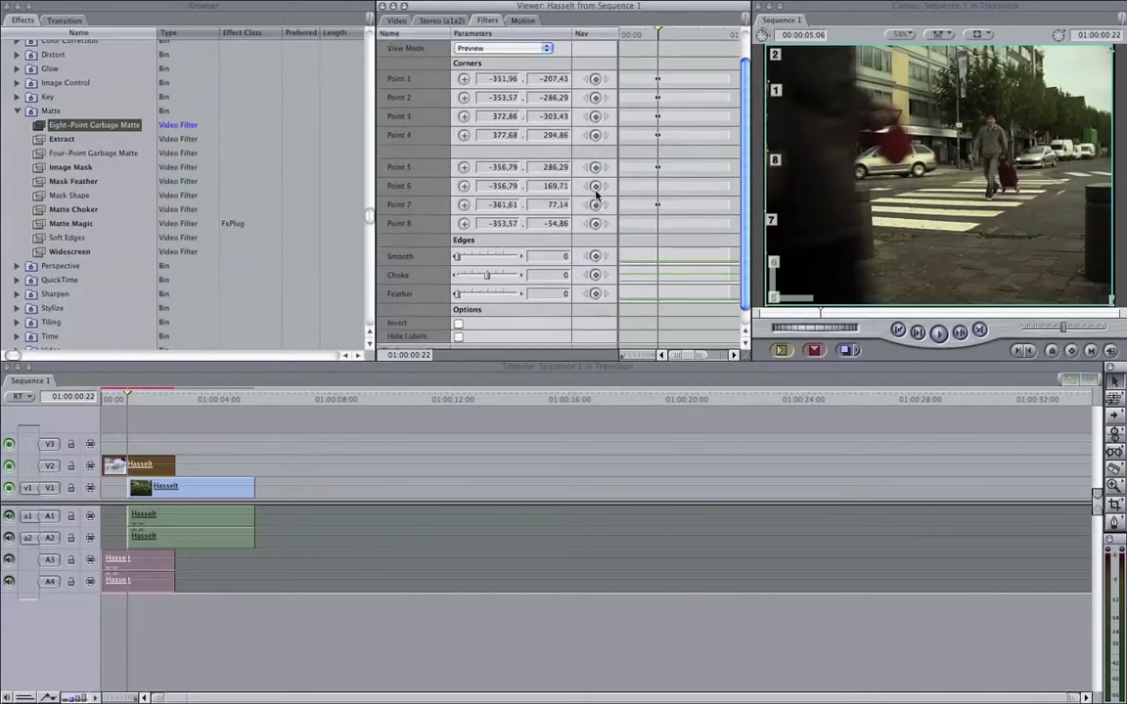
pyautogui.click(594, 204)
pyautogui.click(595, 223)
pyautogui.click(594, 256)
pyautogui.click(595, 275)
pyautogui.scroll(2, 636, 208)
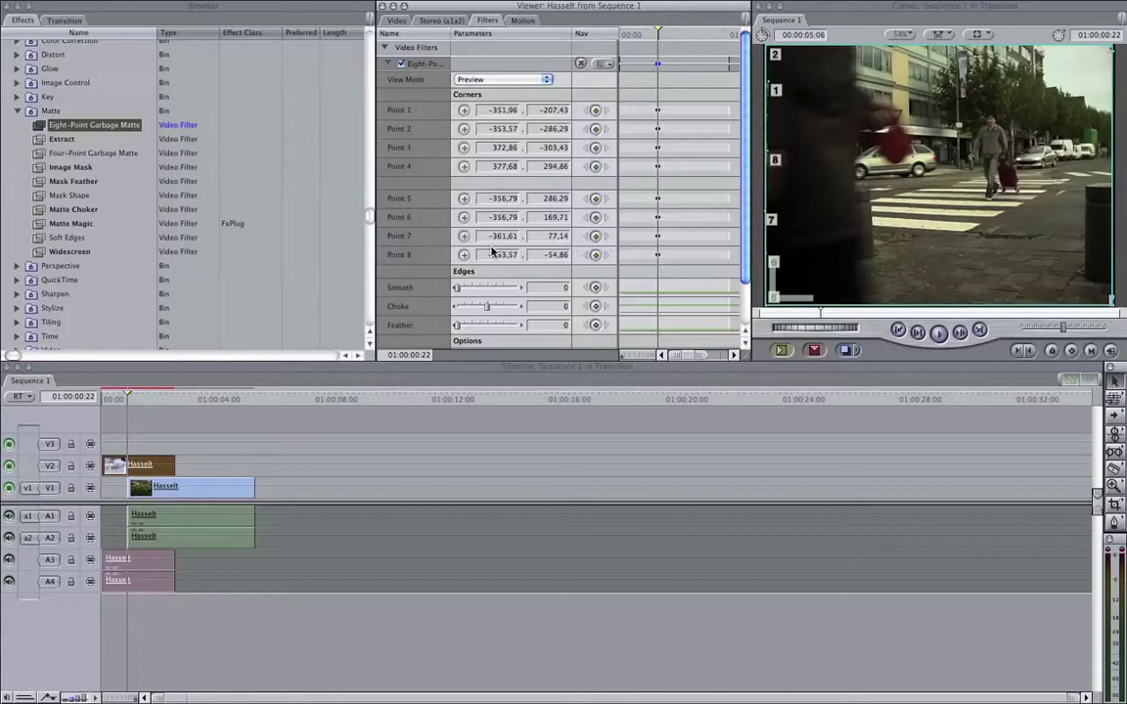
# Step: Advance one frame and move matte point 6 to -342.32, 238.29, following the passer-by
pyautogui.press('Right')
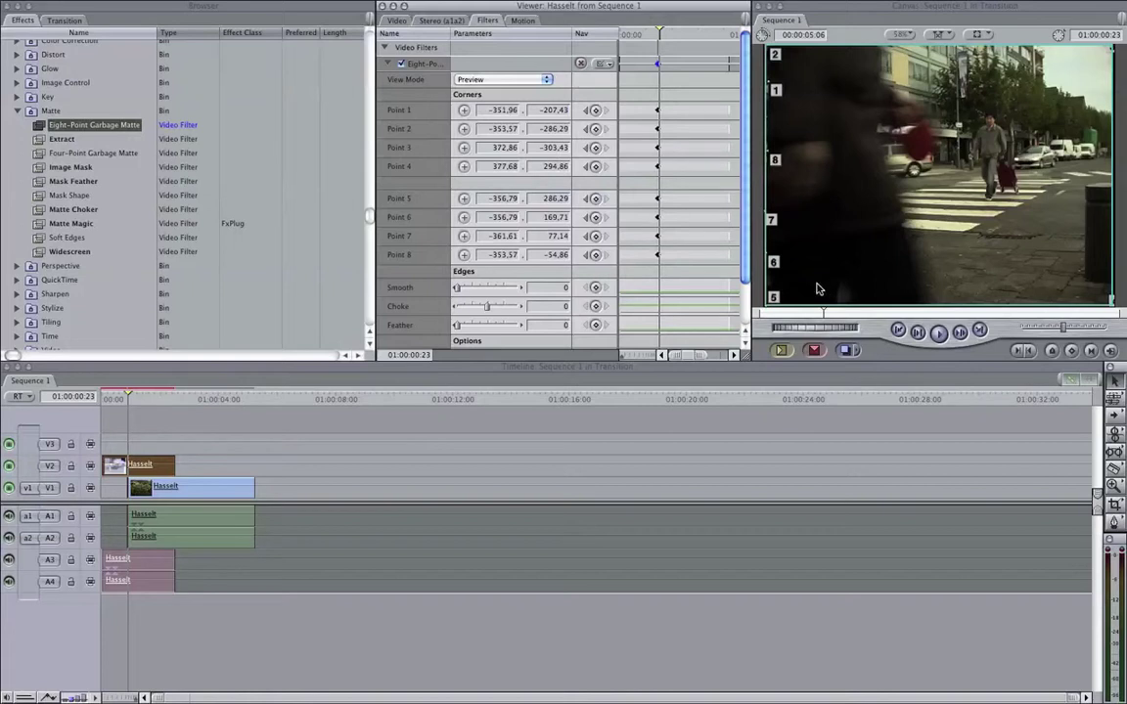
pyautogui.click(464, 217)
pyautogui.click(773, 291)
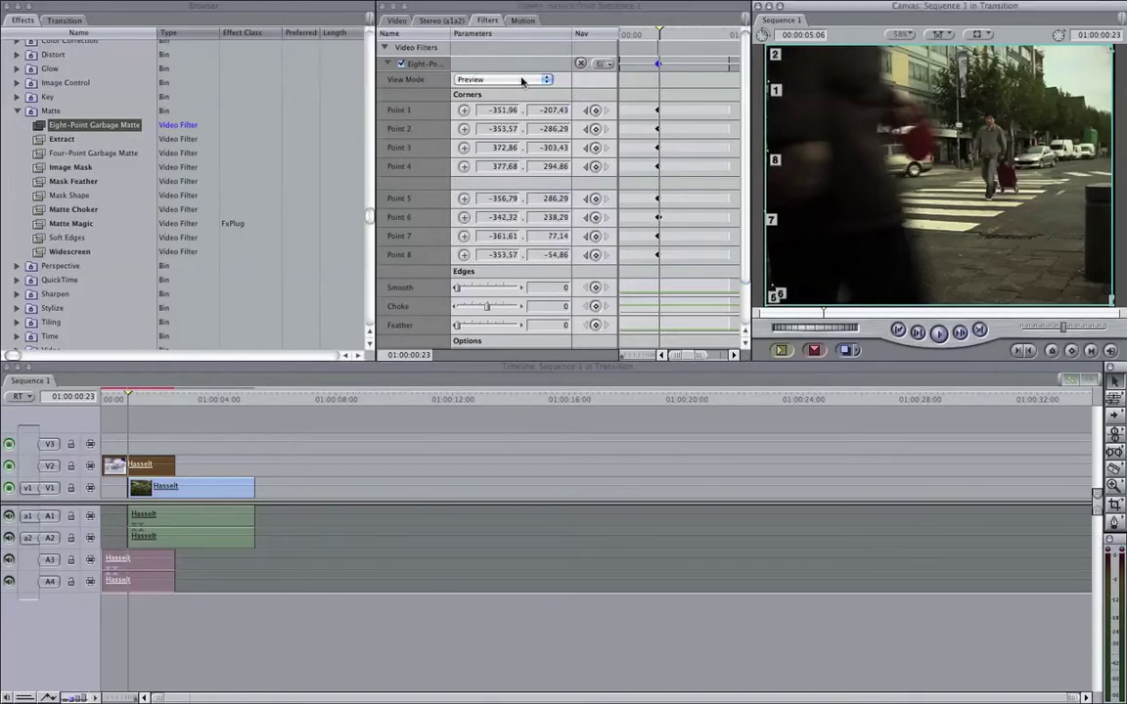
# Step: Switch the matte view to Wireframe, move point 8 upward and nudge point 1 left
pyautogui.click(511, 82)
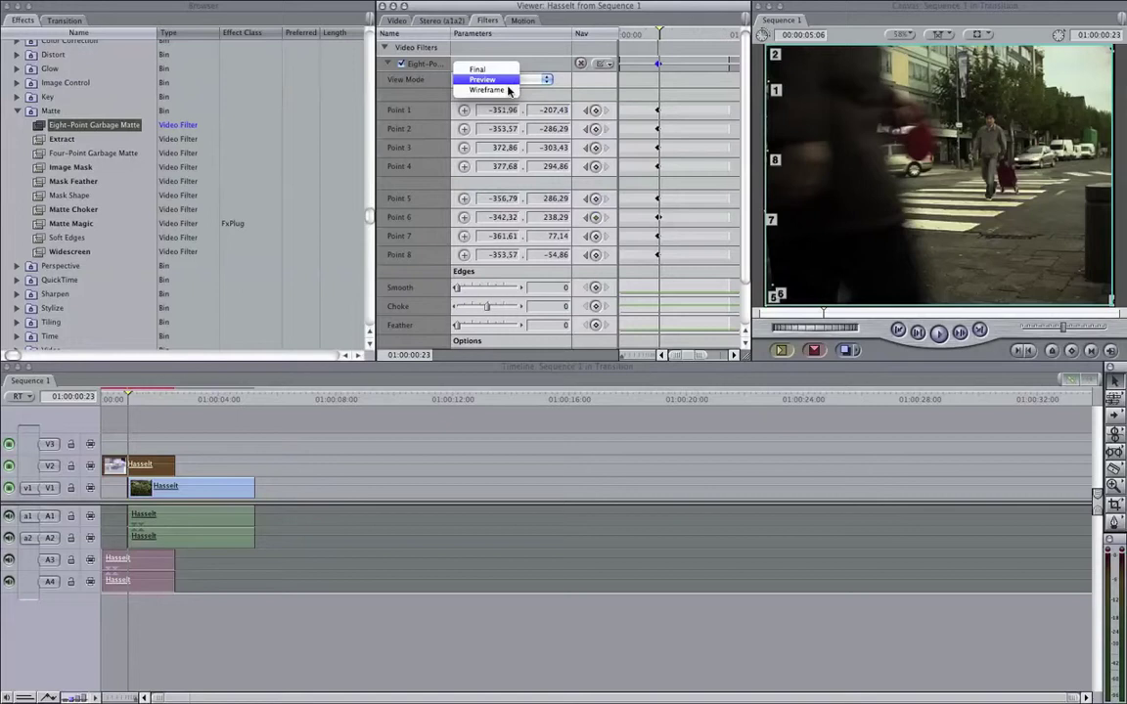
pyautogui.click(508, 91)
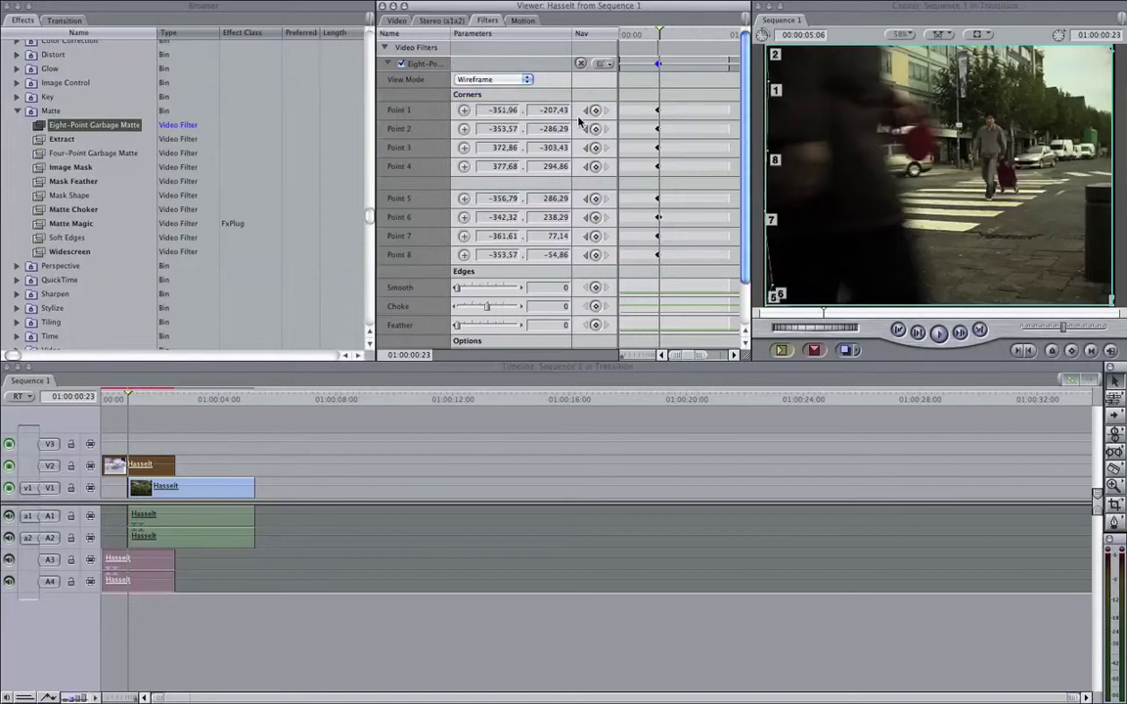
pyautogui.click(463, 254)
pyautogui.click(867, 270)
pyautogui.moveTo(865, 278); pyautogui.dragTo(771, 144)
pyautogui.click(463, 110)
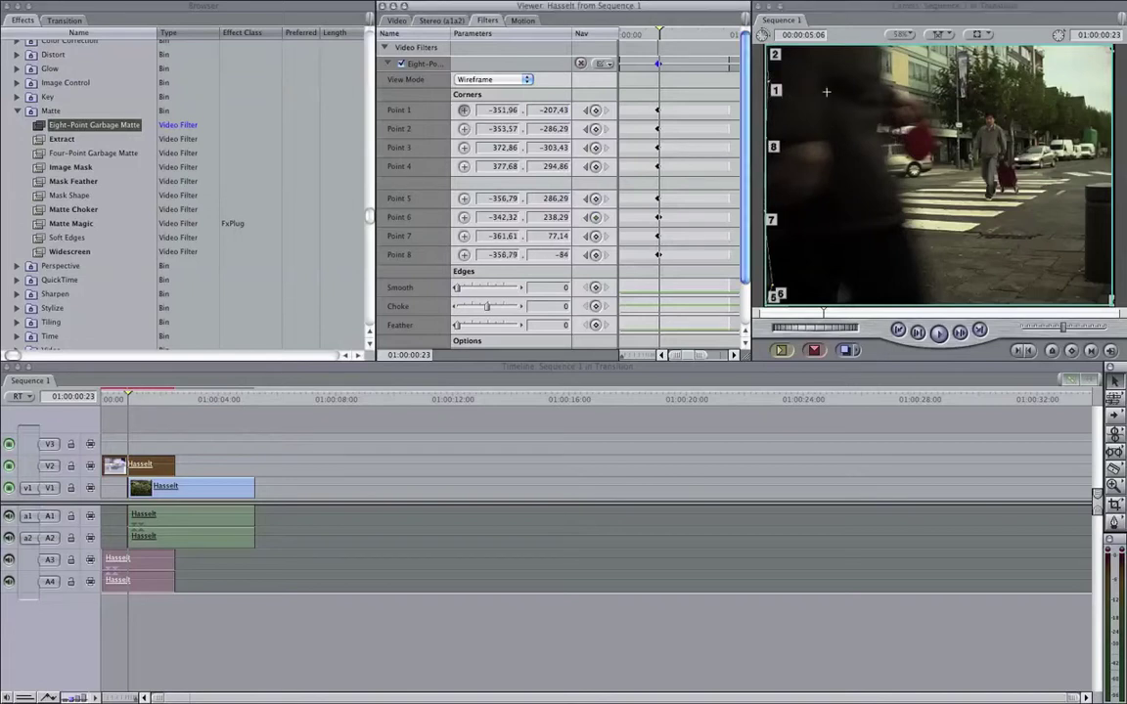
pyautogui.click(769, 86)
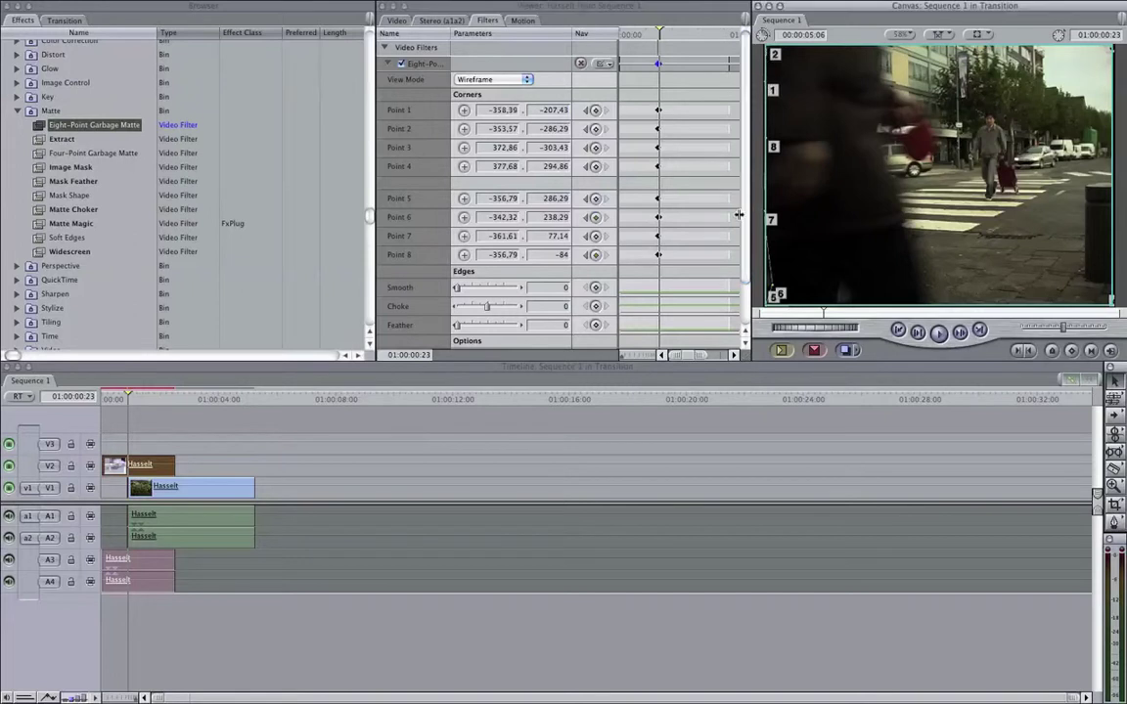
# Step: Reposition point 6, then on the next frame reposition points 6, 7 and 5
pyautogui.click(463, 216)
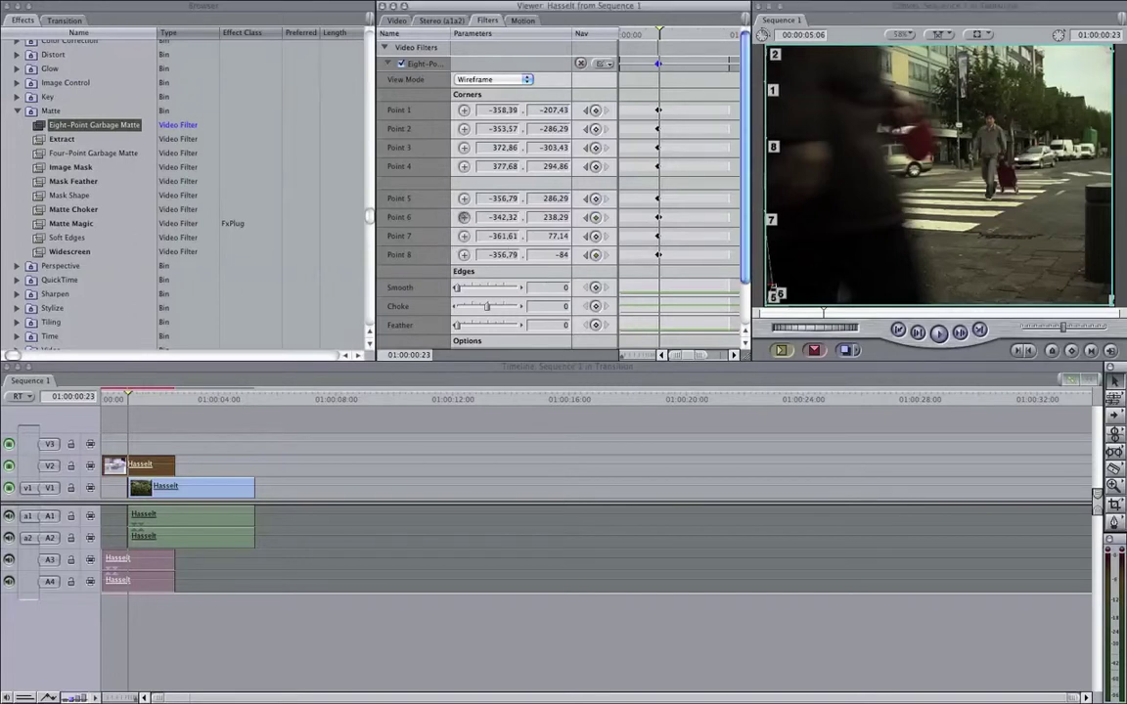
pyautogui.click(771, 295)
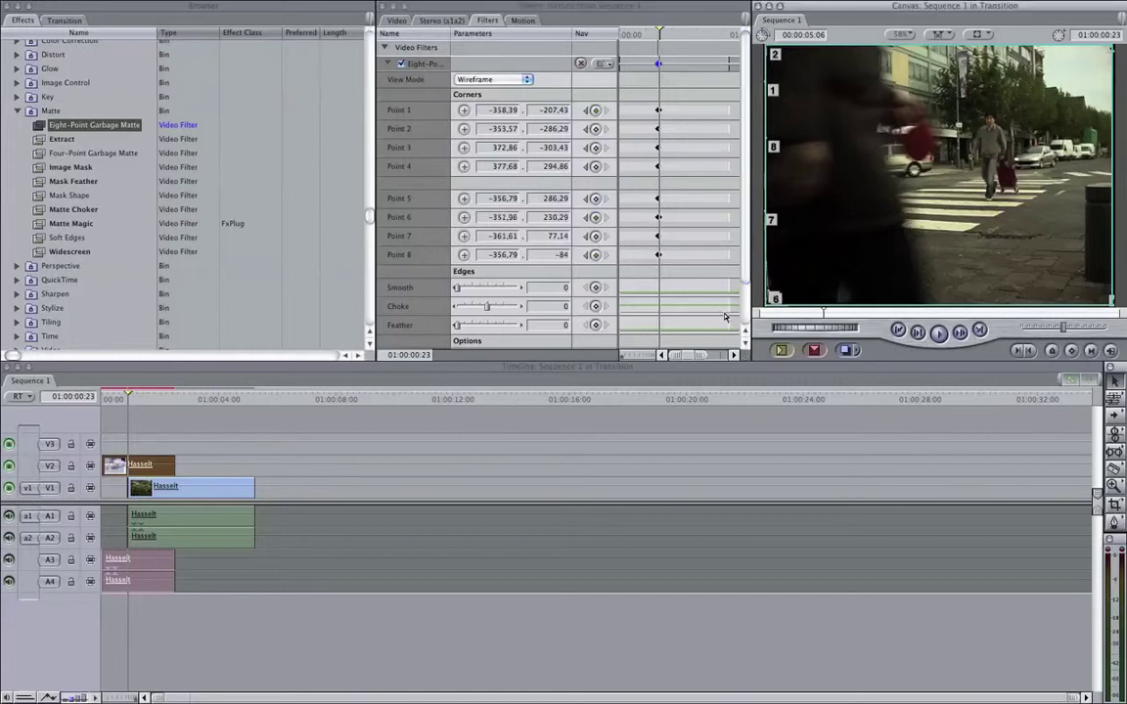
pyautogui.press('Right')
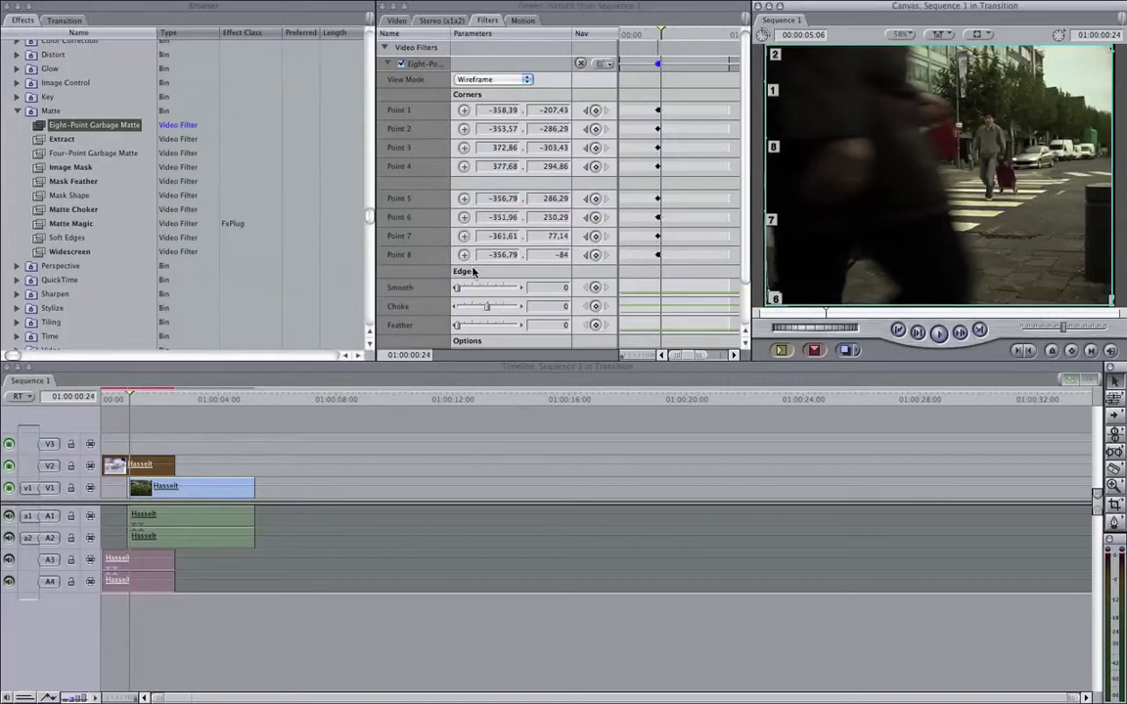
pyautogui.click(464, 216)
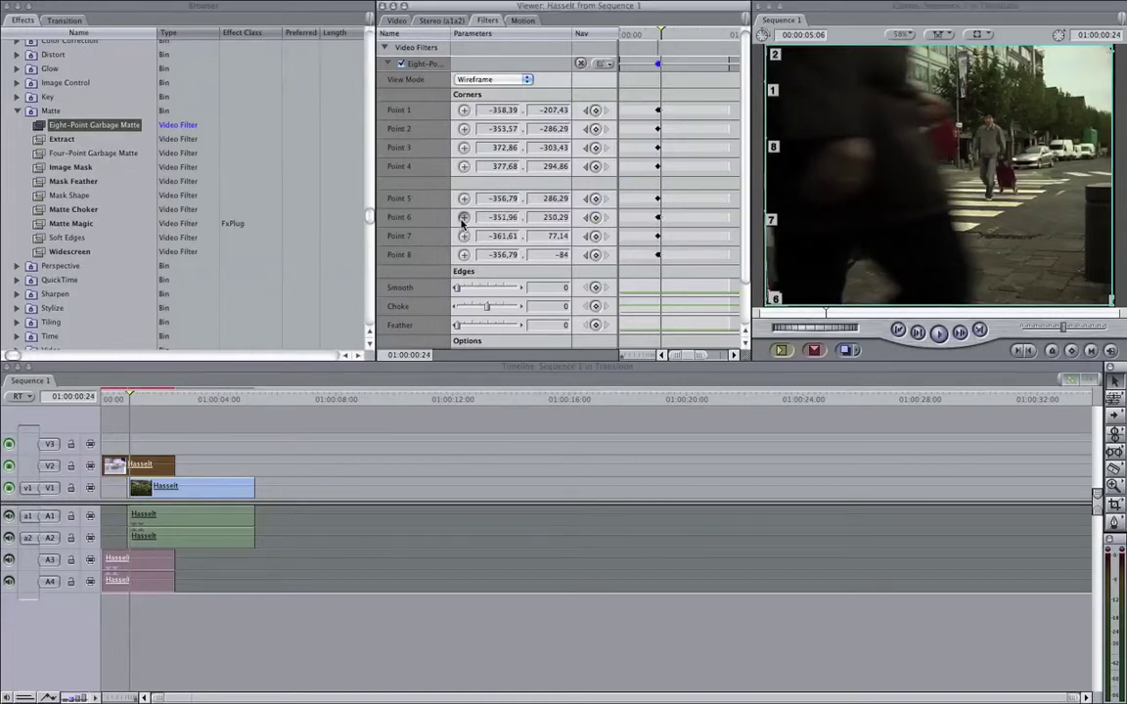
pyautogui.click(780, 289)
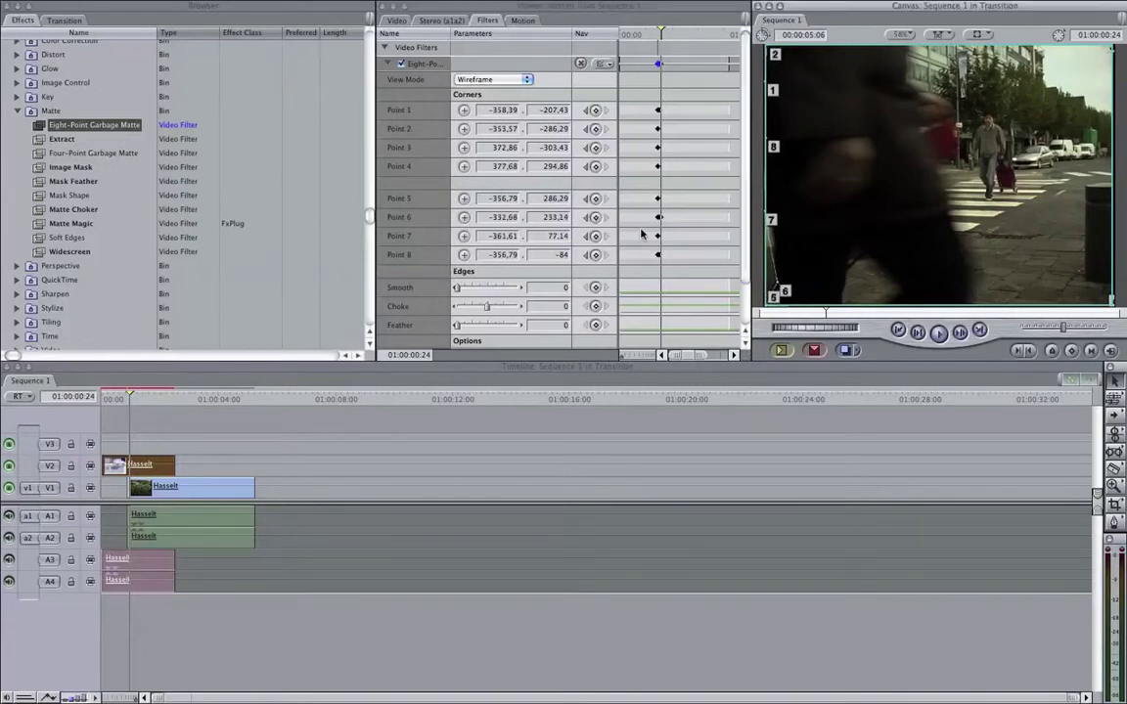
pyautogui.click(464, 235)
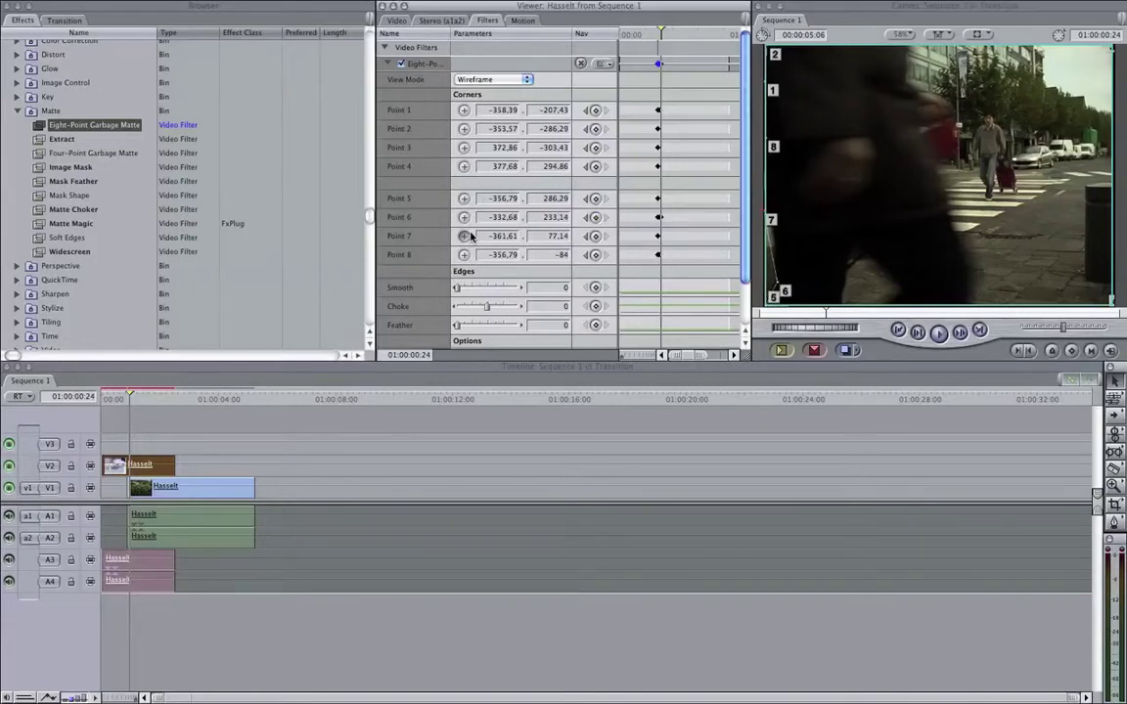
pyautogui.click(779, 217)
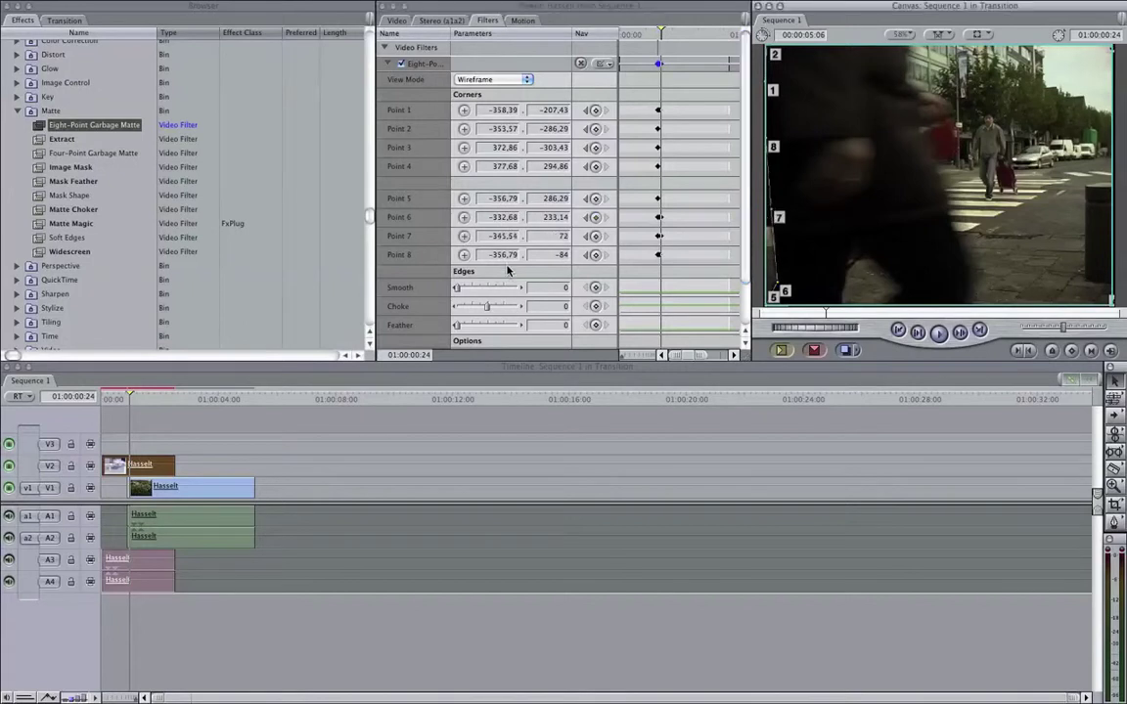
pyautogui.click(464, 198)
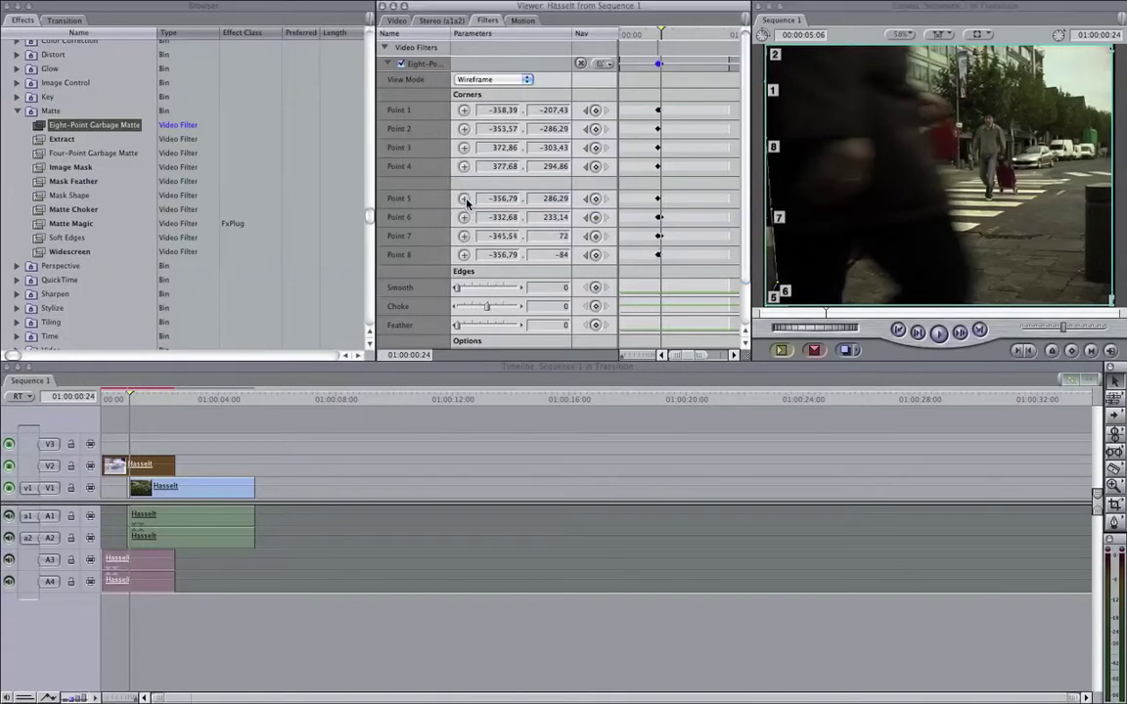
pyautogui.click(773, 292)
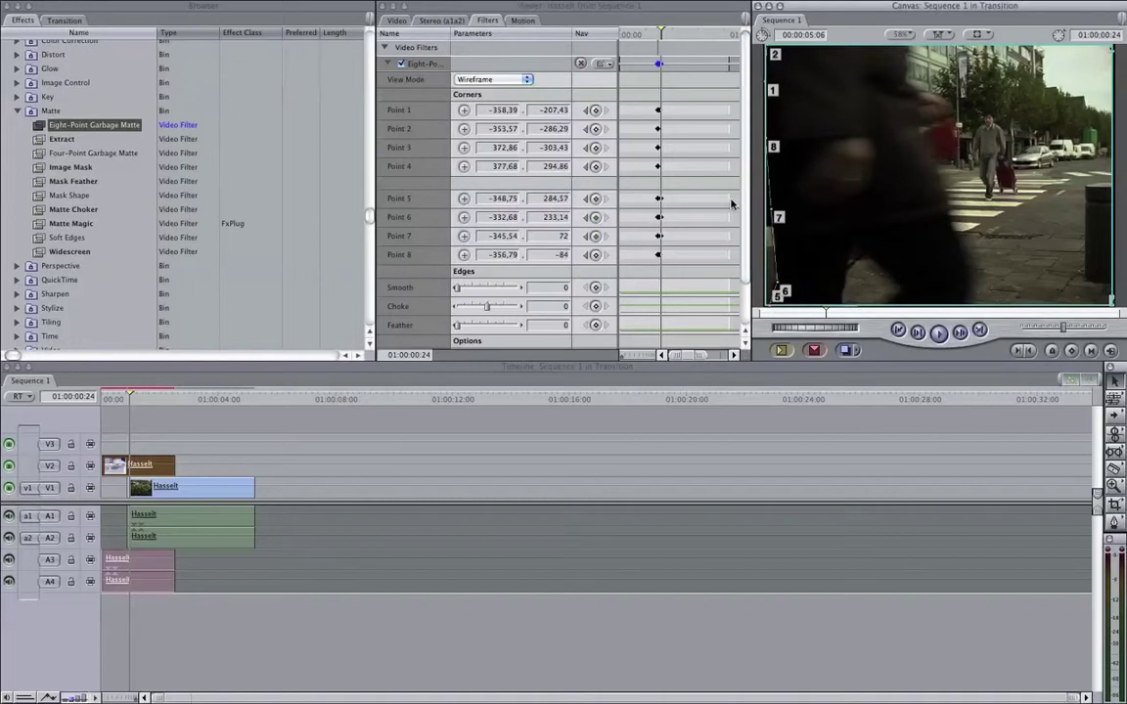
# Step: At frame 01:00:01:00, place points 6, 5 and 7 along the walker's left edge
pyautogui.press('Right')
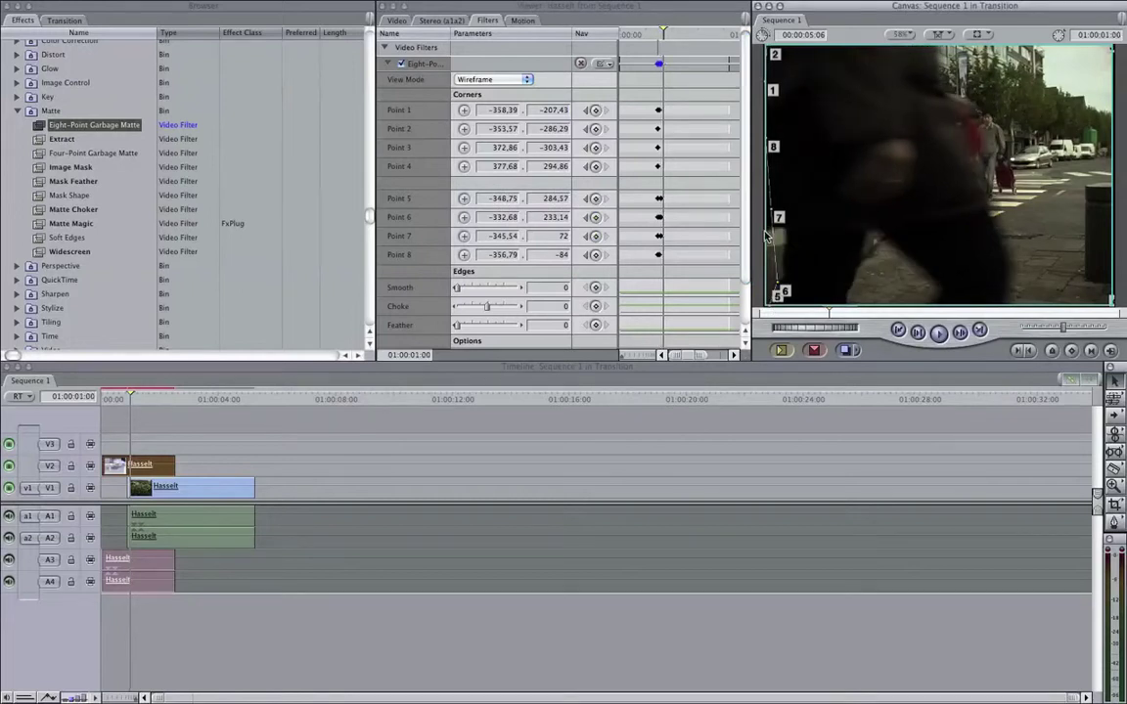
pyautogui.click(464, 217)
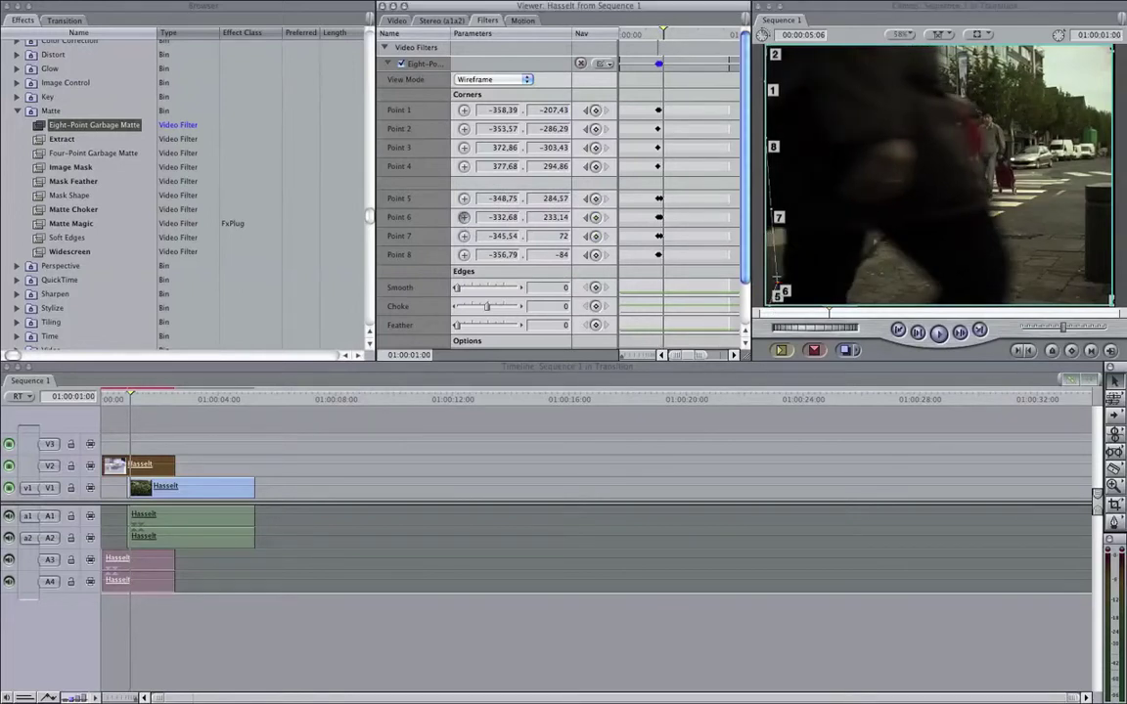
pyautogui.click(788, 264)
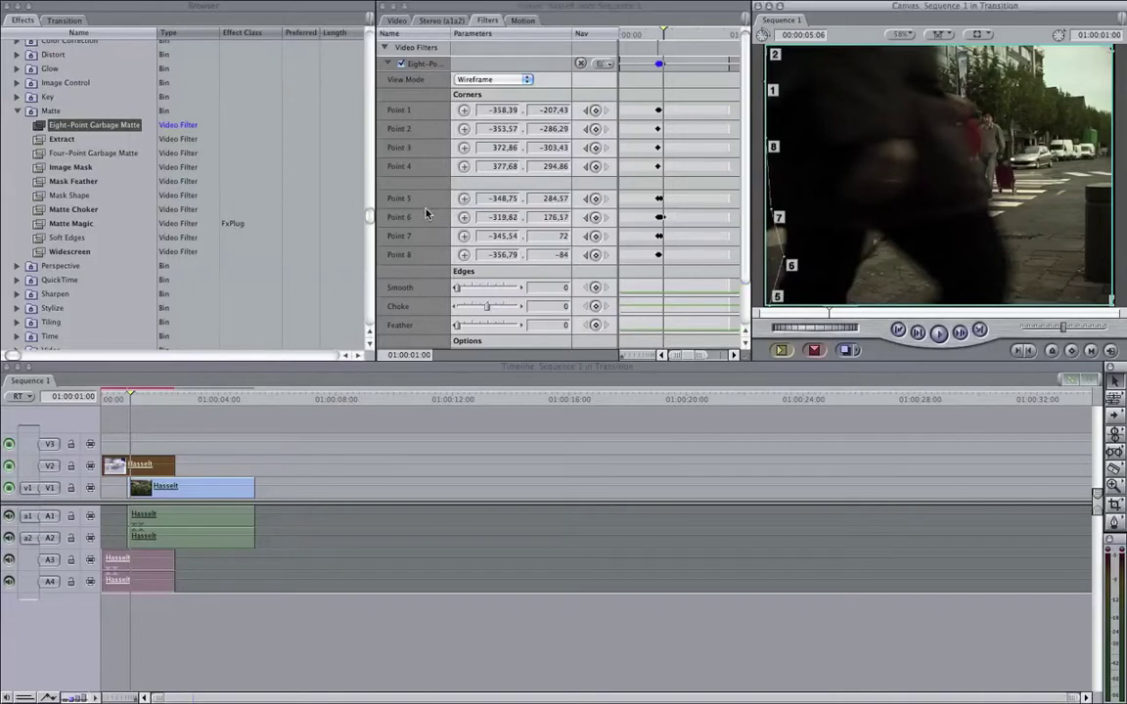
pyautogui.click(464, 197)
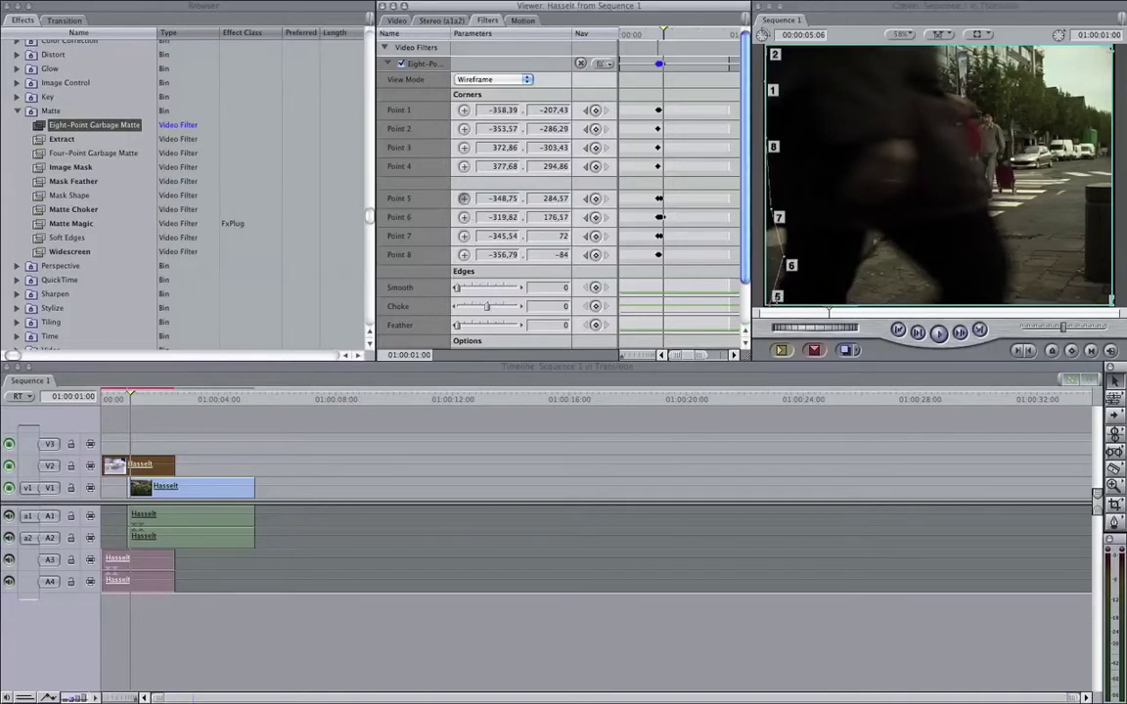
pyautogui.click(773, 297)
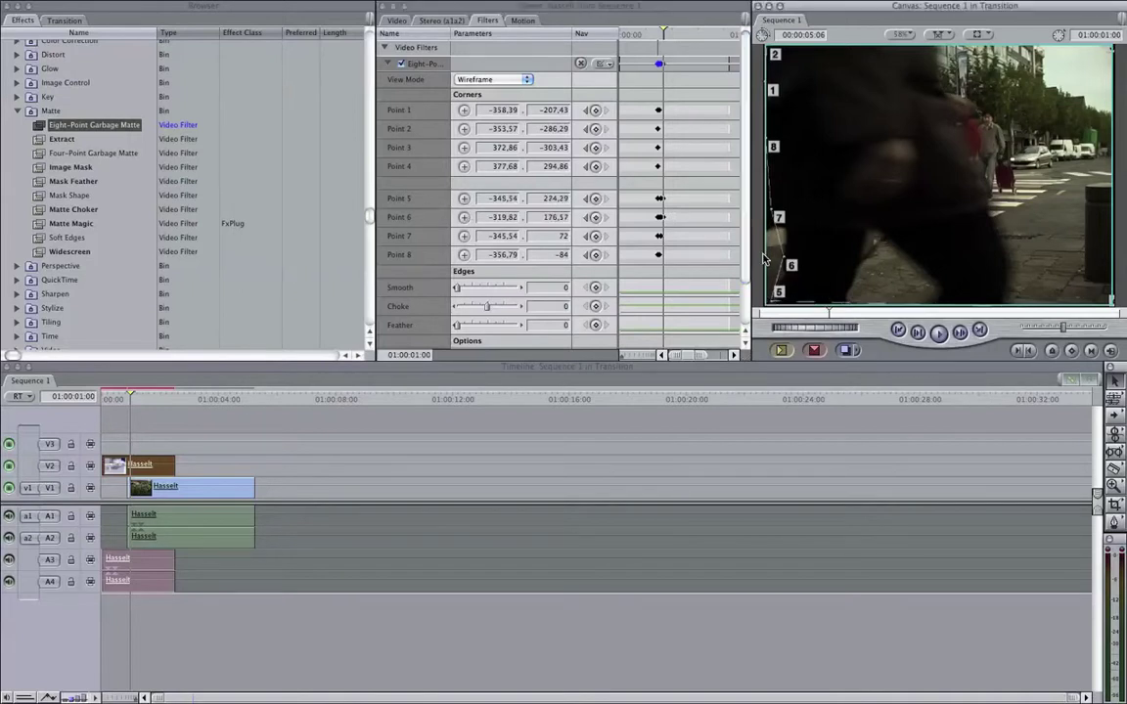
pyautogui.click(465, 217)
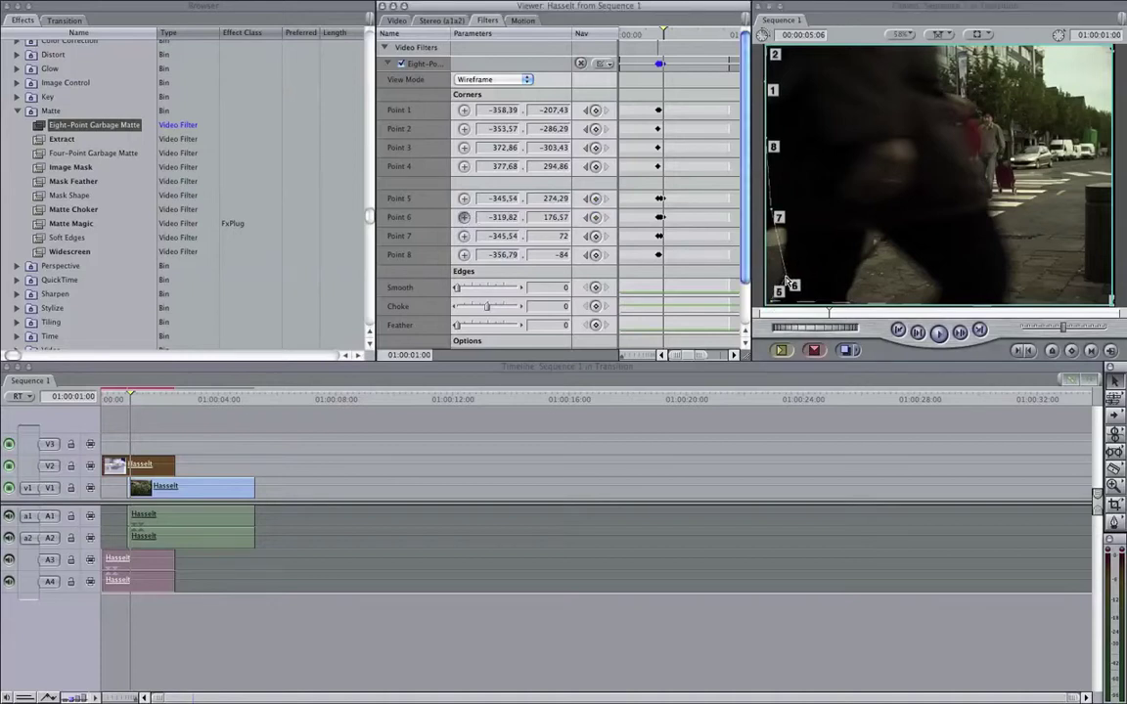
pyautogui.click(788, 277)
pyautogui.click(464, 237)
pyautogui.moveTo(784, 227); pyautogui.dragTo(784, 228)
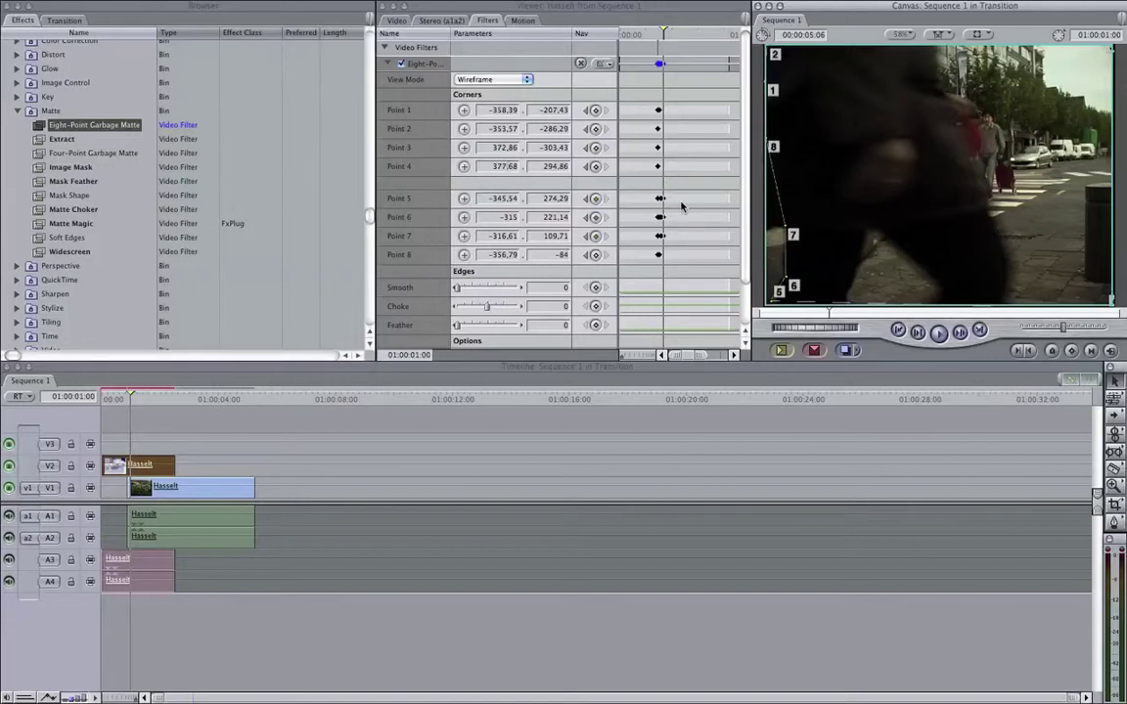
# Step: Check the matte one frame back, then set point 8 to -355.18, 108 beside point 7
pyautogui.press('Left')
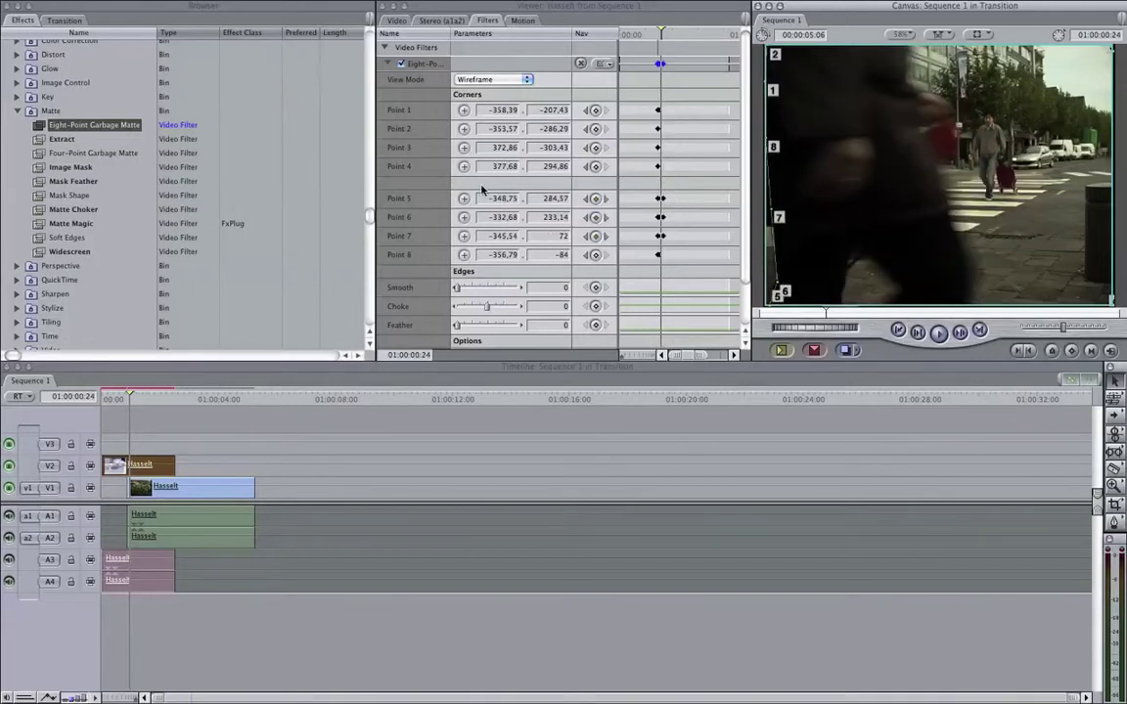
pyautogui.click(594, 257)
pyautogui.press('Right')
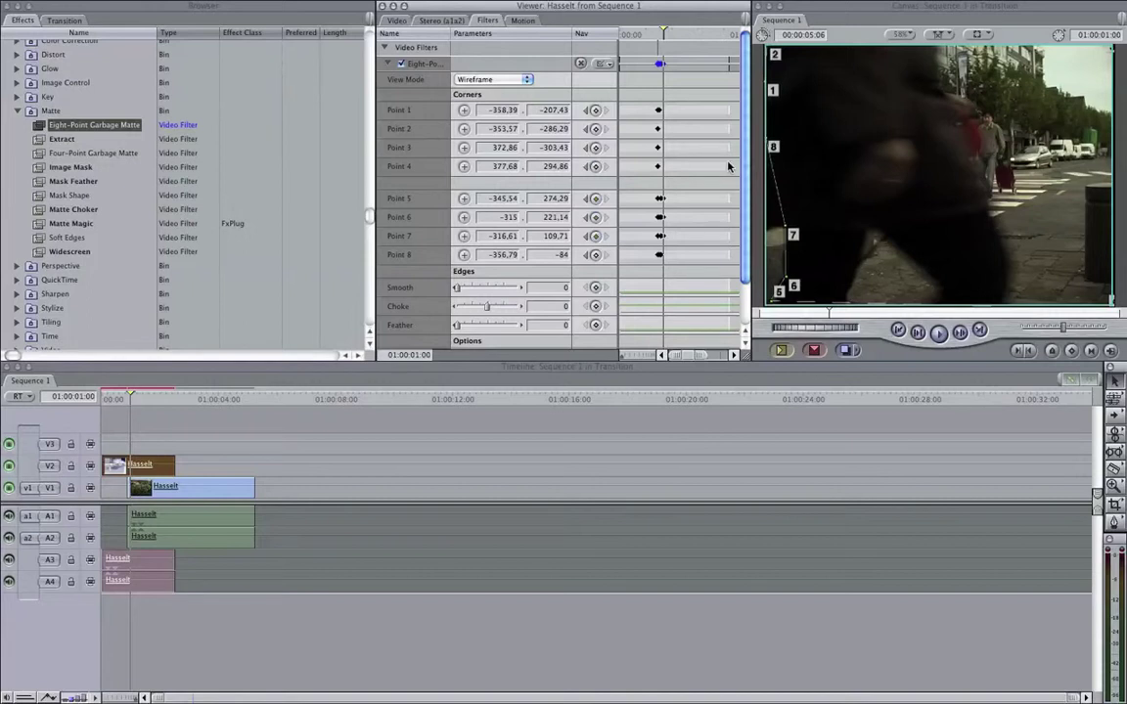
pyautogui.click(464, 254)
pyautogui.moveTo(771, 158); pyautogui.dragTo(769, 230)
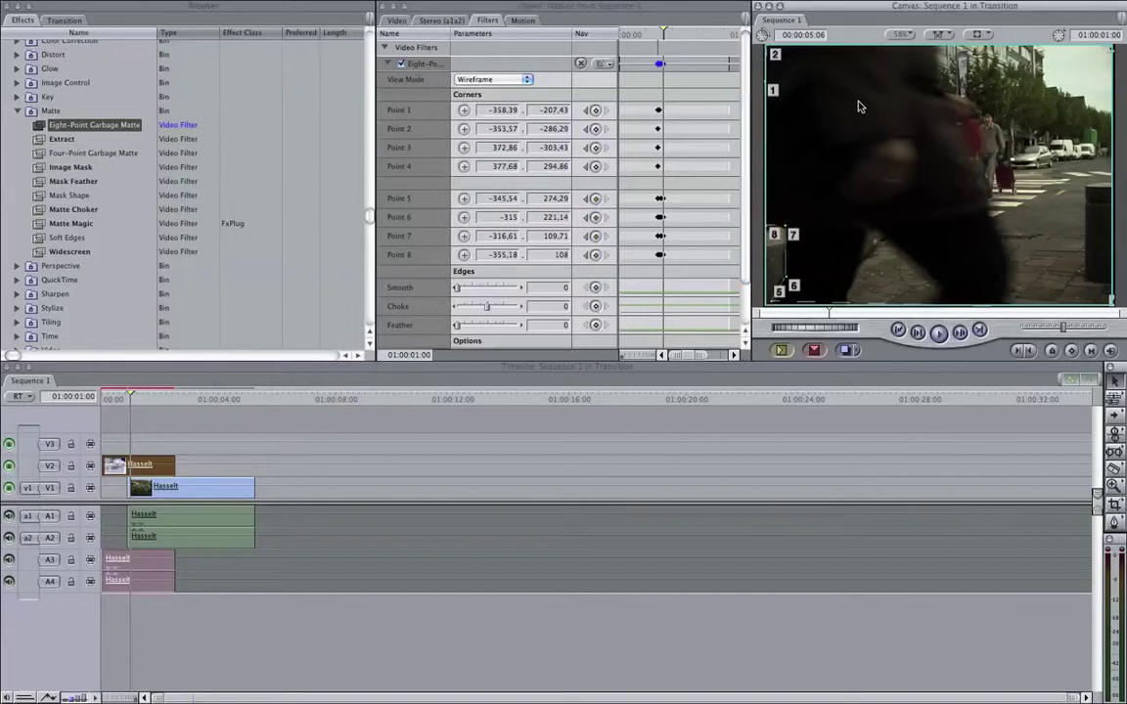
# Step: At frame 01:00:01:01, shift matte points 5, 6 and 7 right to track the walker's edge
pyautogui.press('Right')
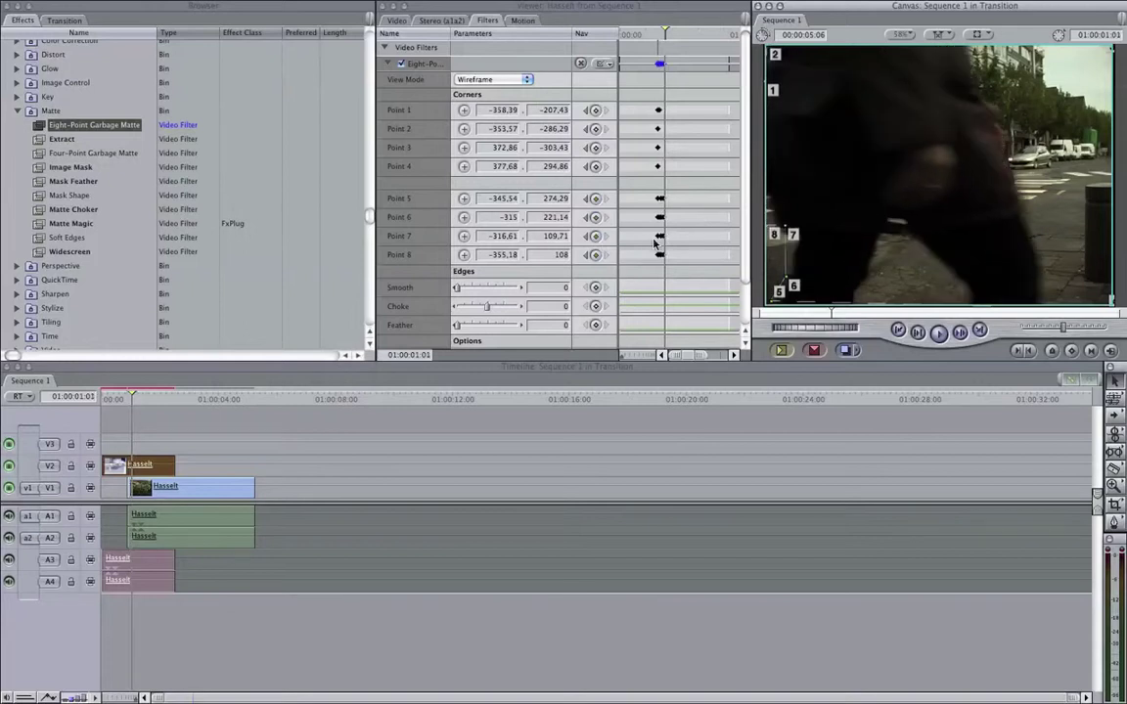
pyautogui.click(464, 147)
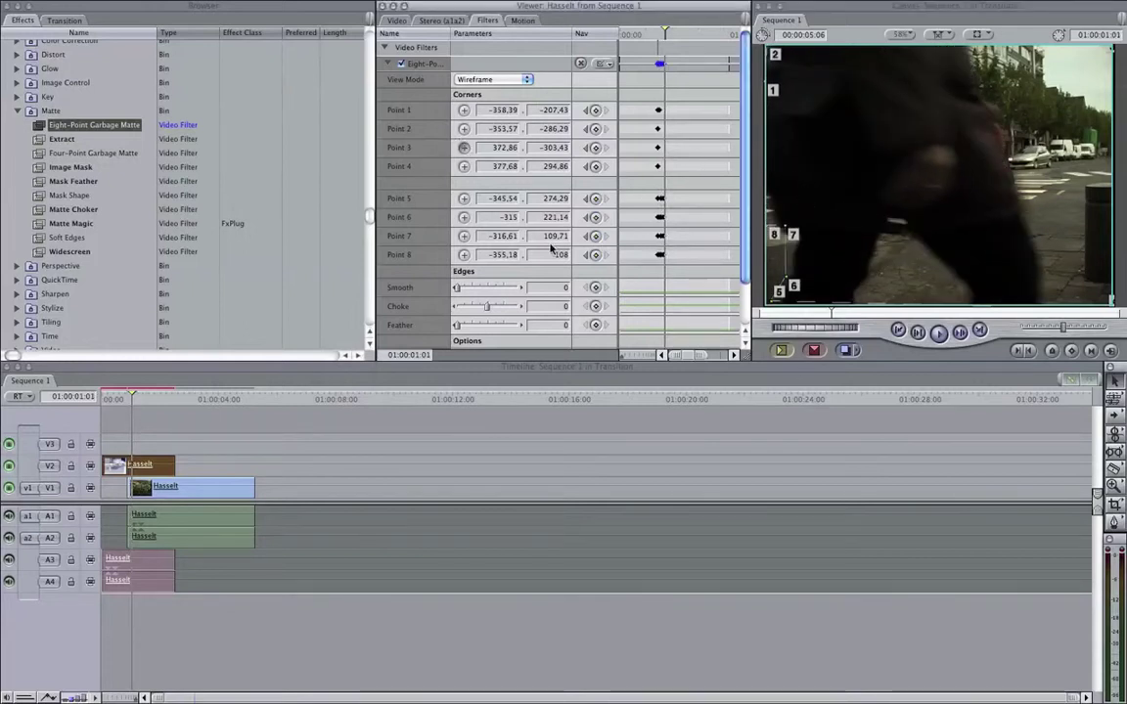
pyautogui.click(464, 199)
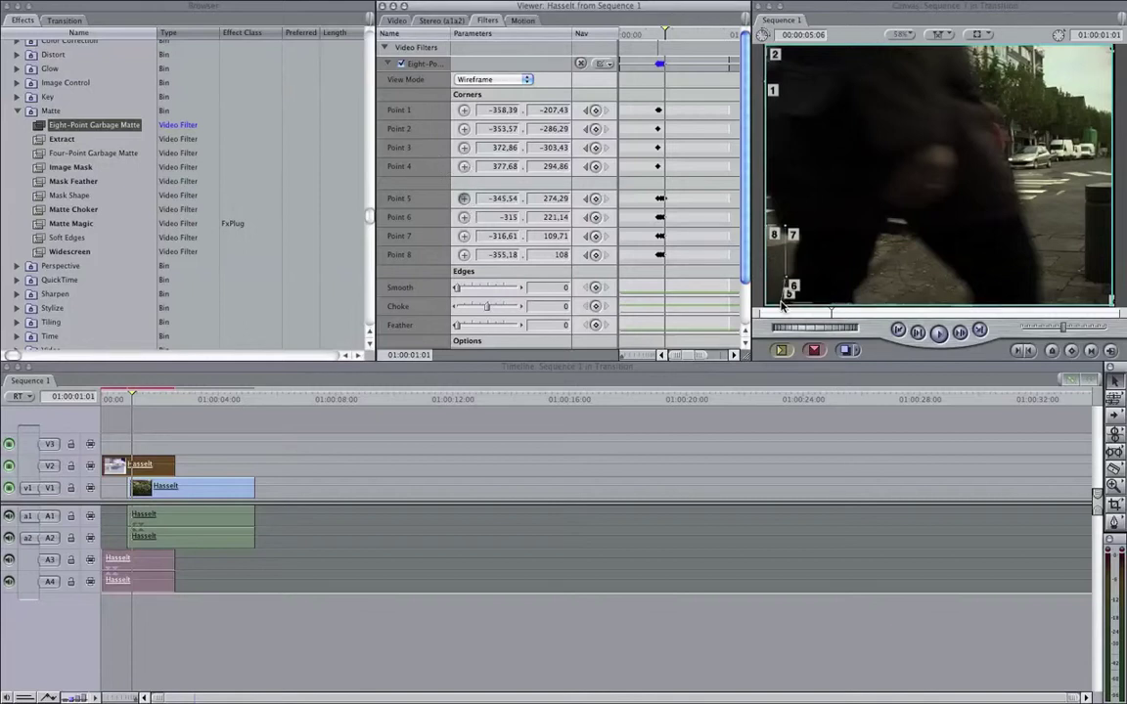
pyautogui.click(788, 291)
pyautogui.click(803, 281)
pyautogui.click(463, 236)
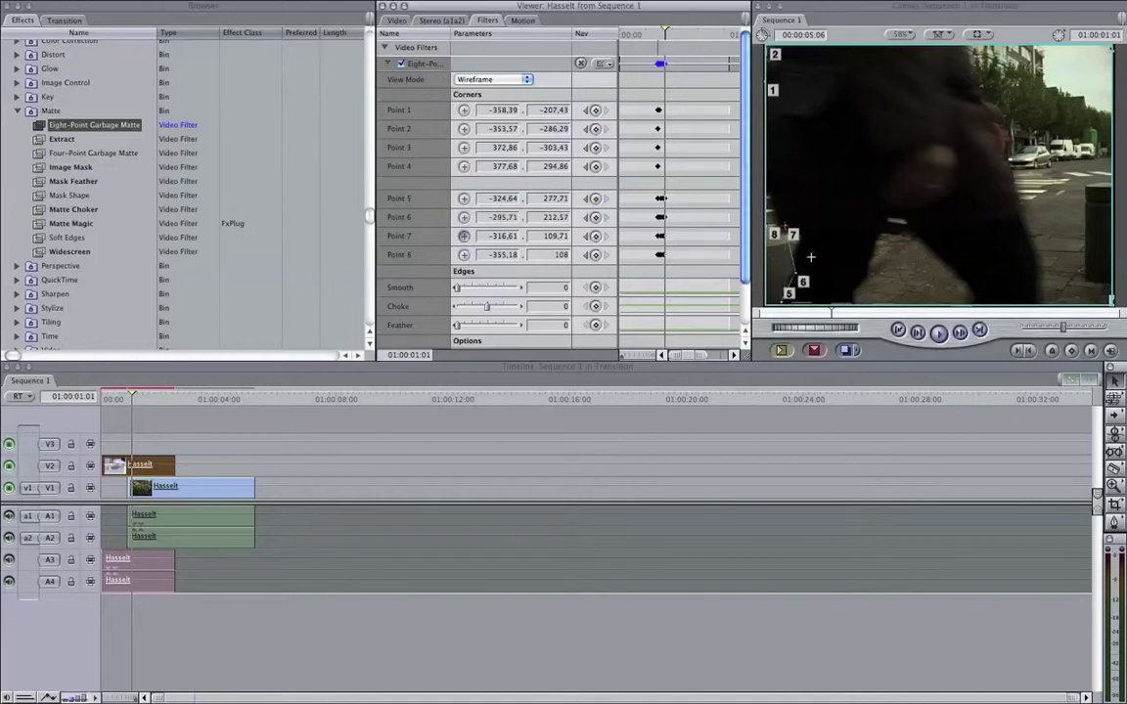
pyautogui.click(804, 242)
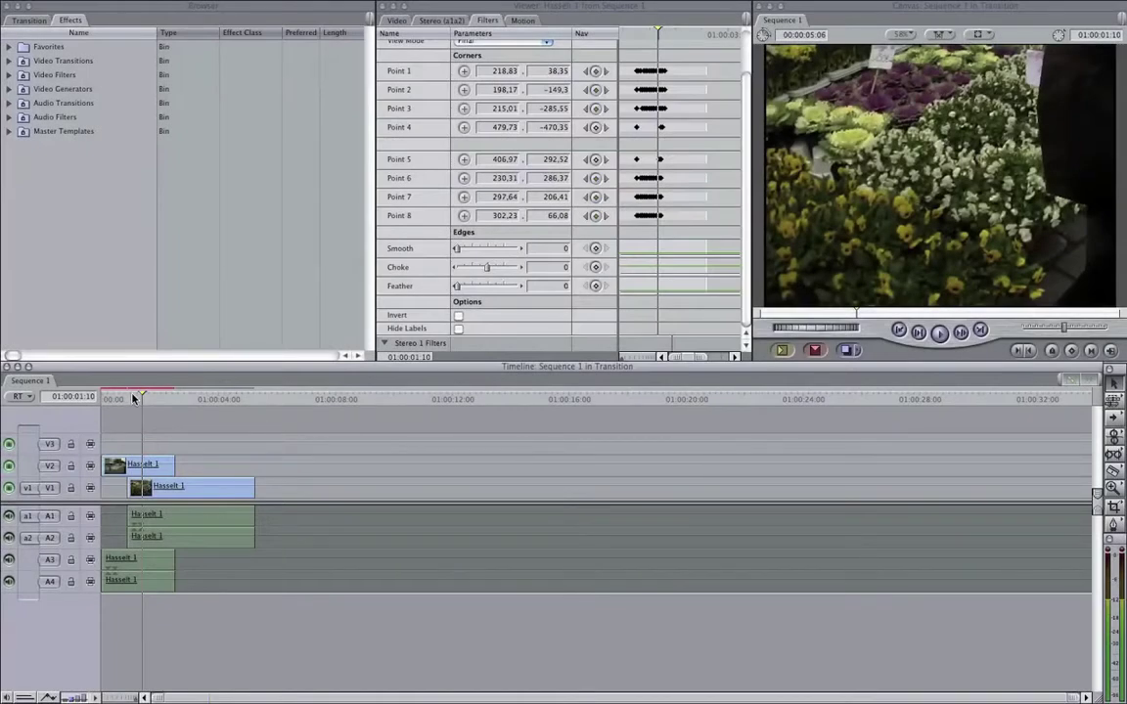
pyautogui.click(127, 398)
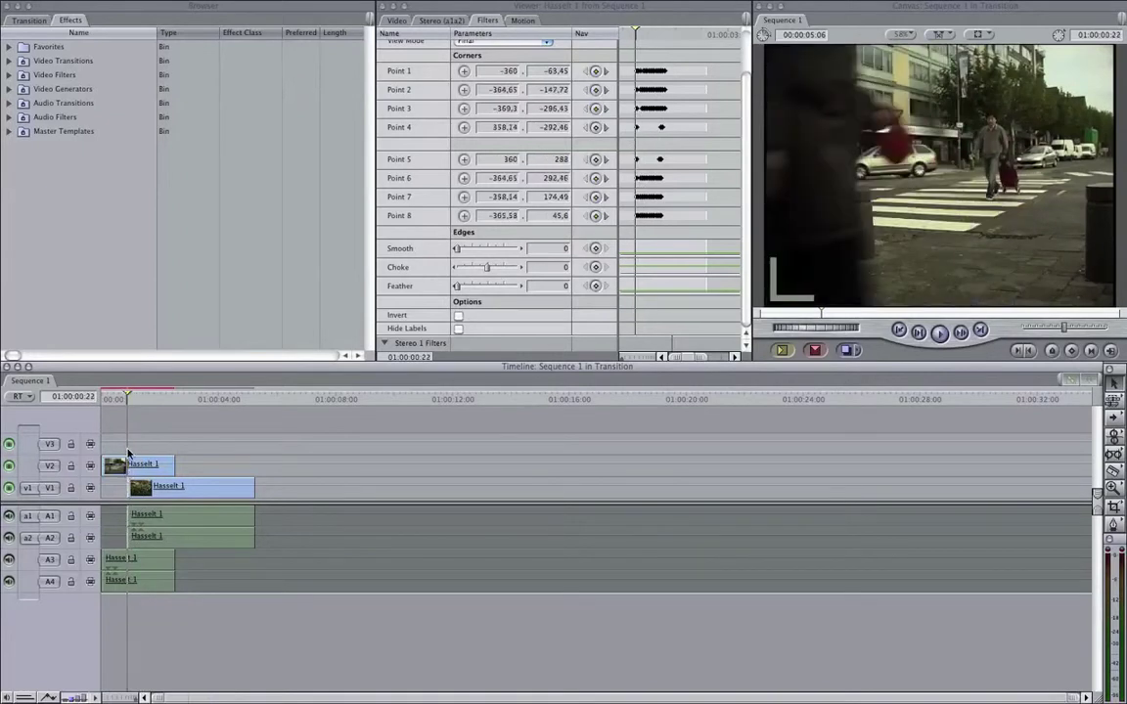
pyautogui.click(132, 462)
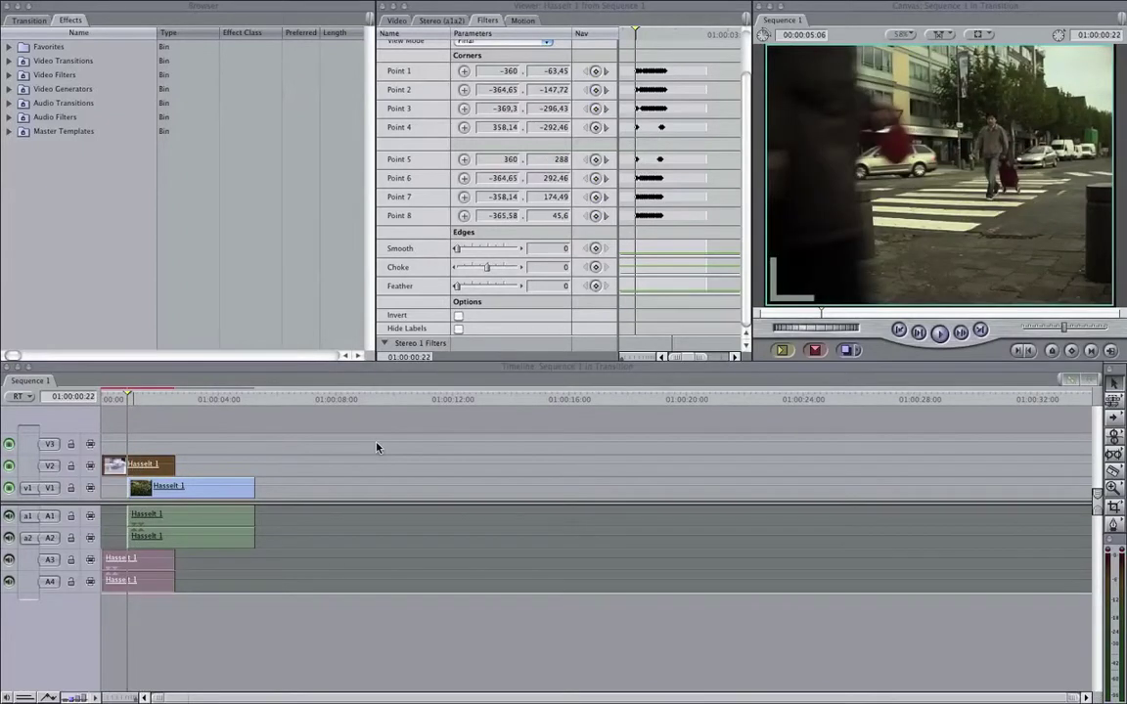
pyautogui.click(119, 400)
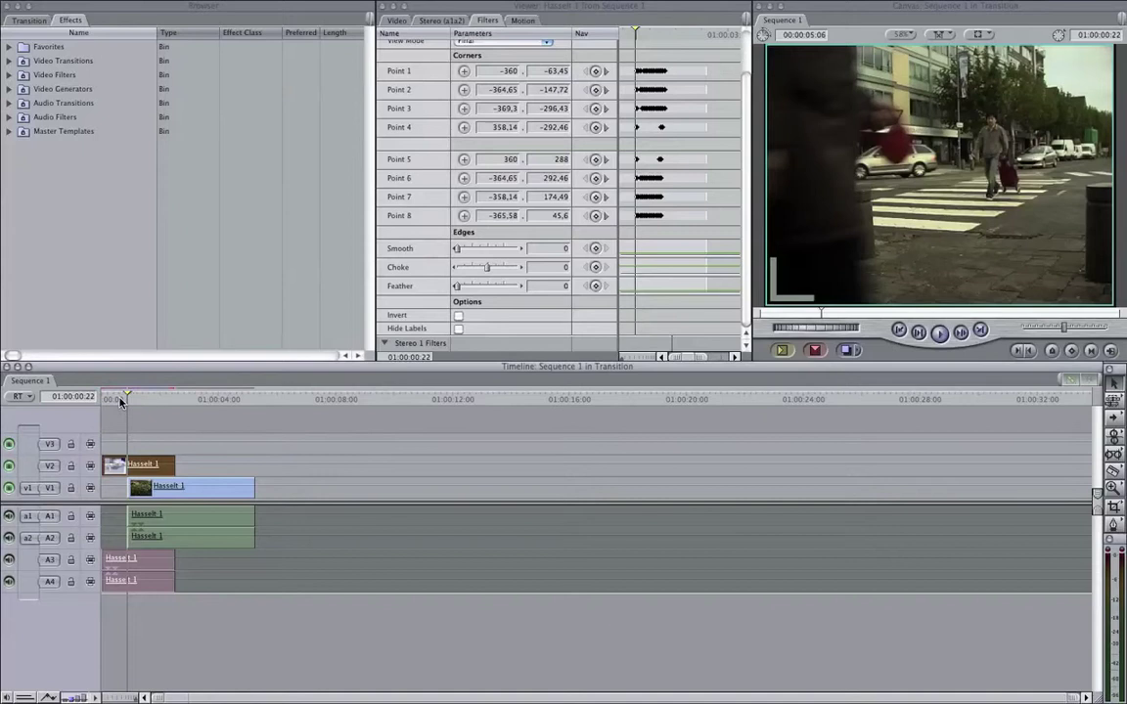
pyautogui.press('space')
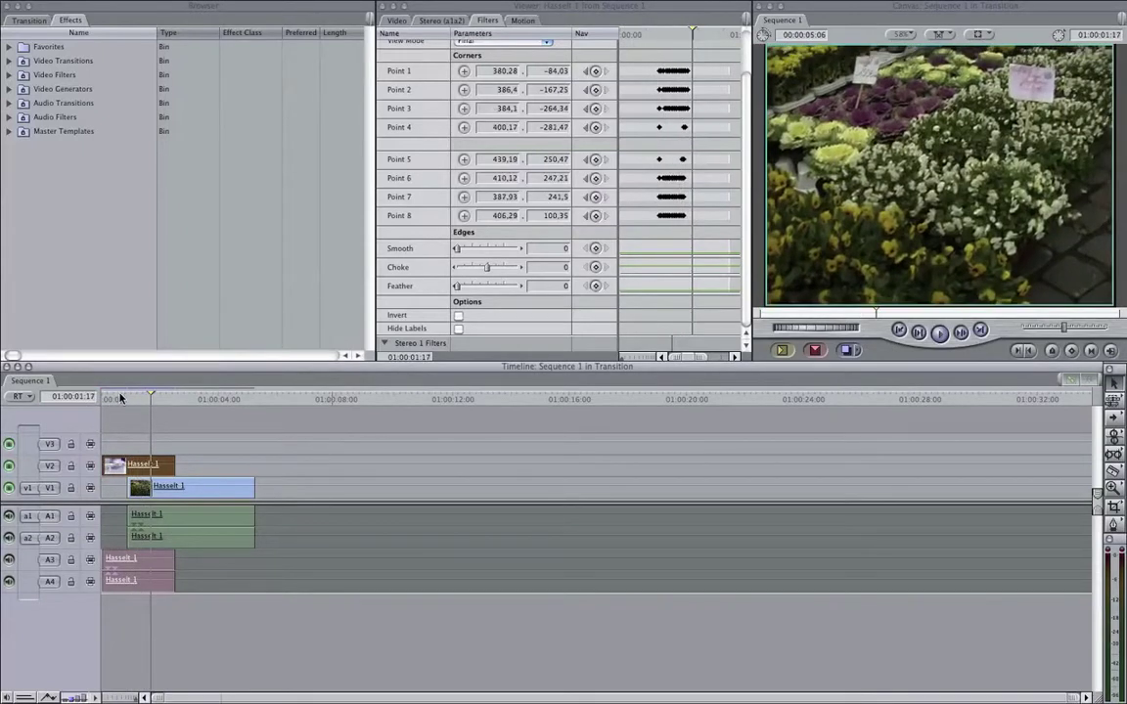
pyautogui.moveTo(151, 399); pyautogui.dragTo(137, 399)
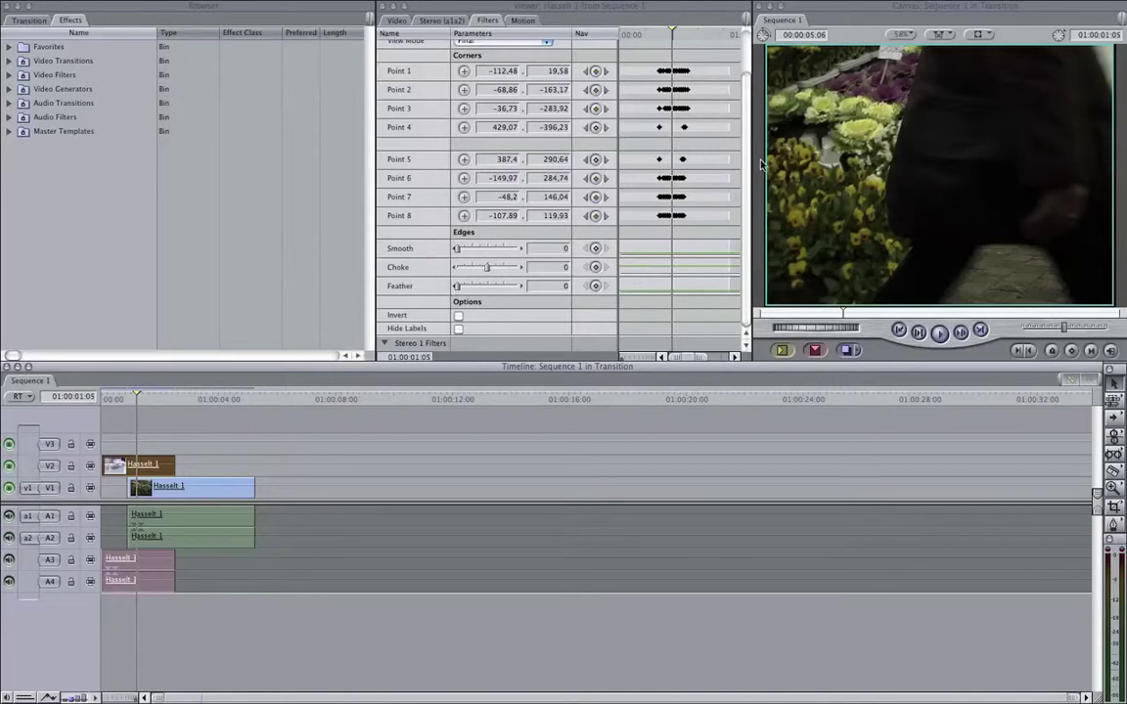
pyautogui.moveTo(749, 132); pyautogui.dragTo(748, 102)
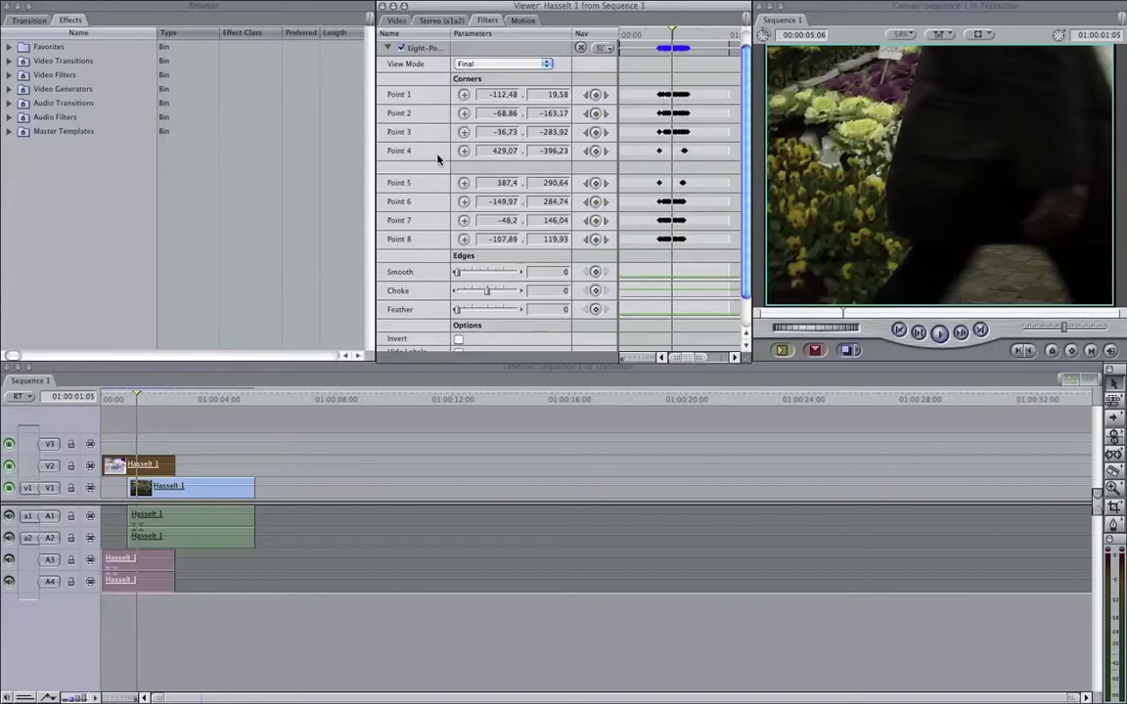
# Step: Set the matte edges to Smooth 0, Choke -42 and Feather 12, then select the V2 clip
pyautogui.scroll(-1, 428, 171)
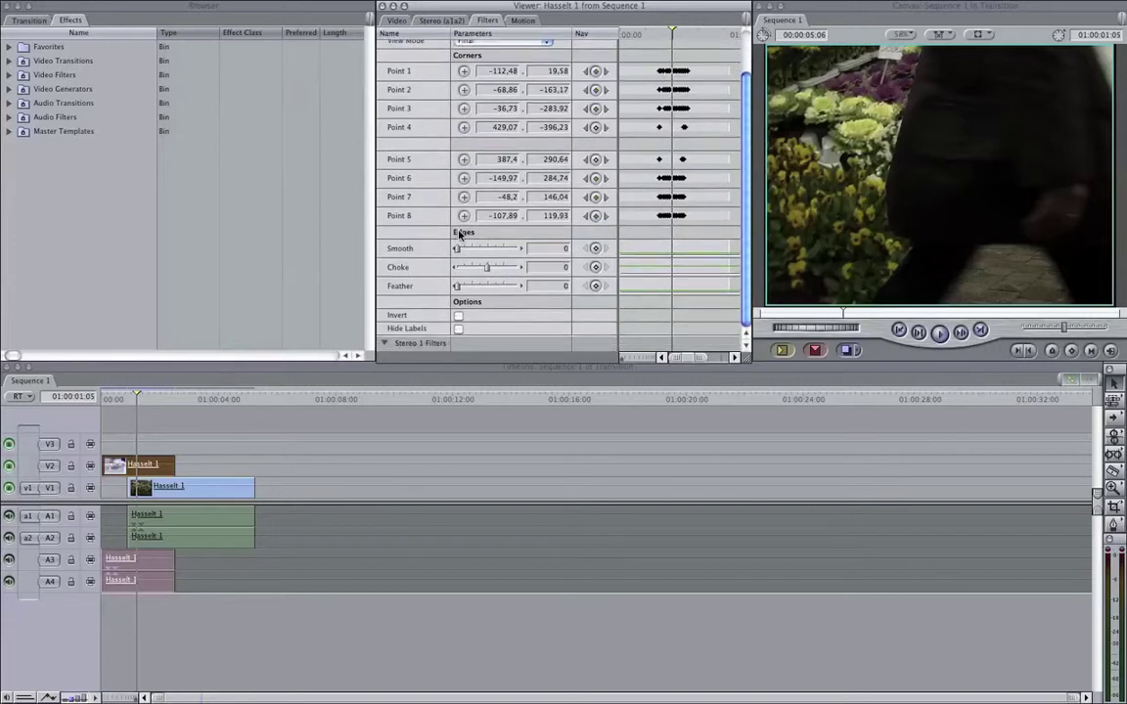
pyautogui.moveTo(458, 251); pyautogui.dragTo(463, 291)
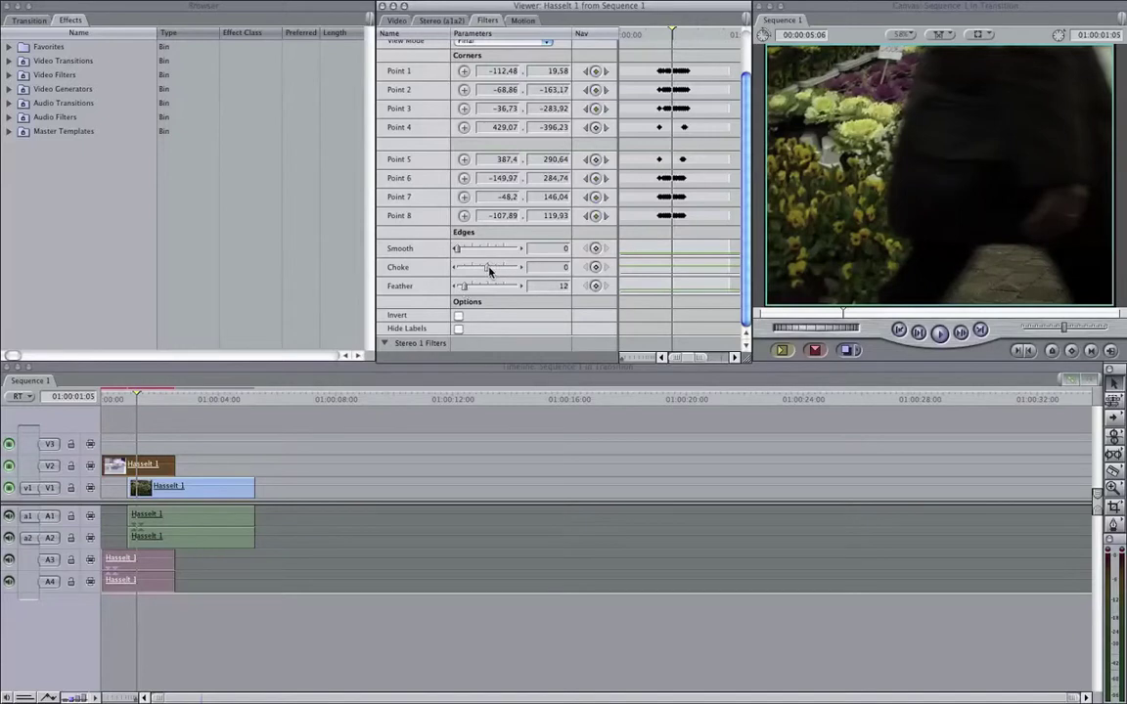
pyautogui.moveTo(489, 272); pyautogui.dragTo(509, 294)
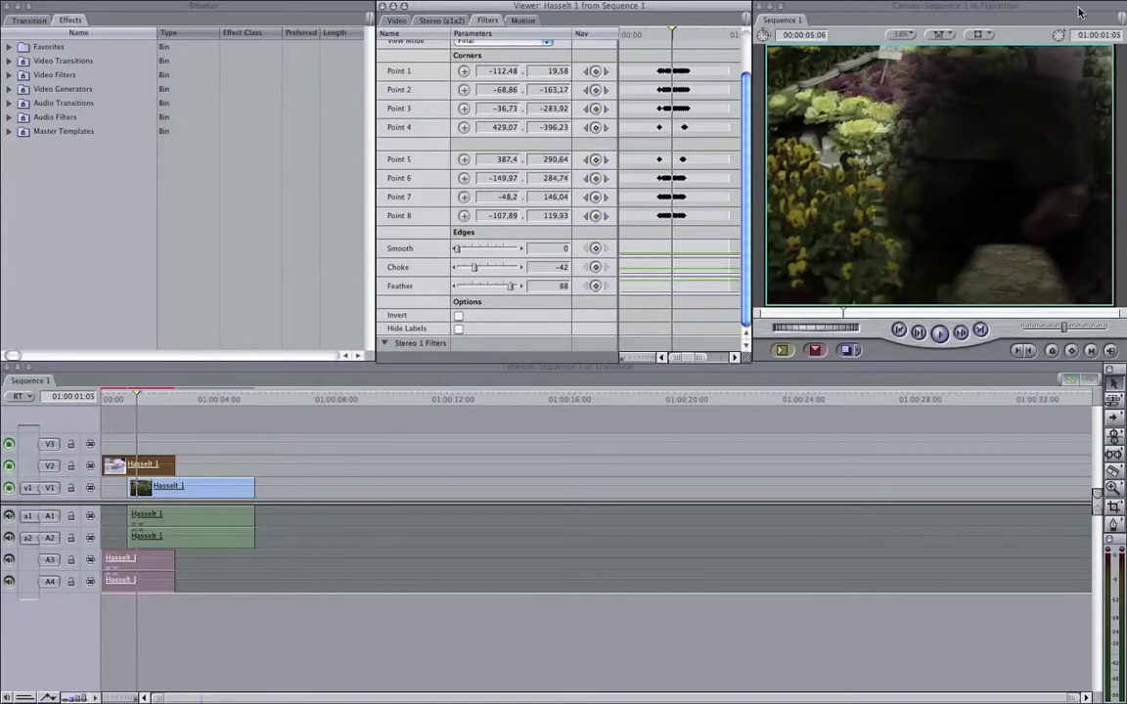
pyautogui.moveTo(498, 290); pyautogui.dragTo(466, 289)
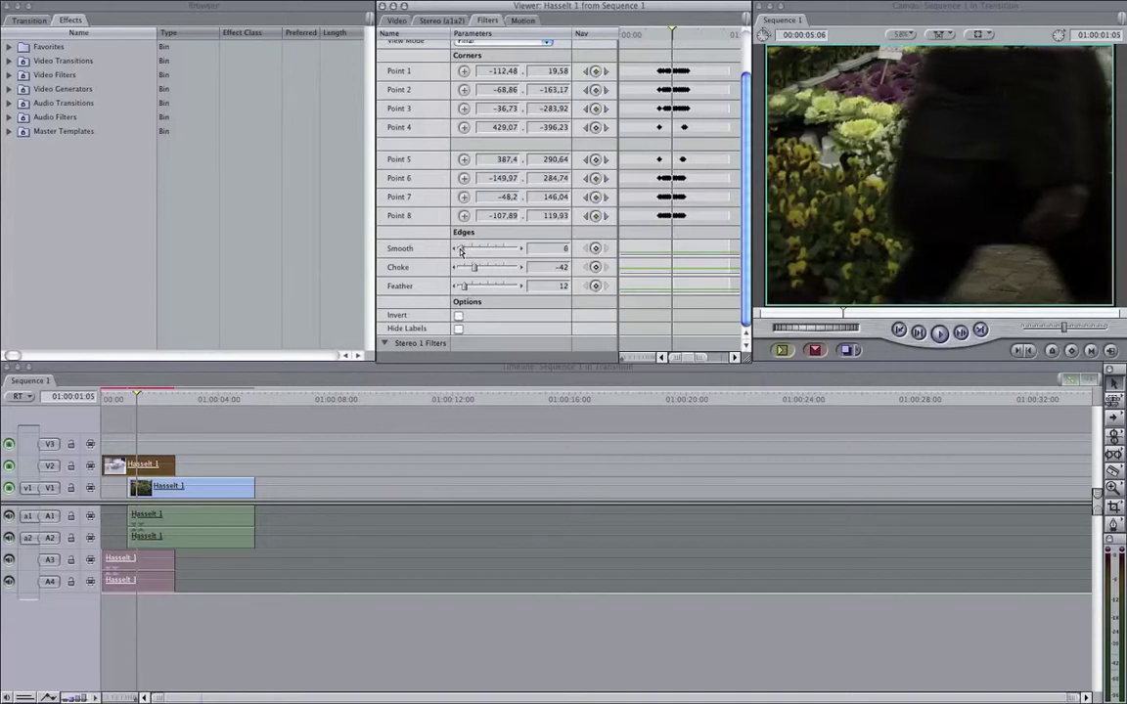
pyautogui.moveTo(458, 253); pyautogui.dragTo(454, 251)
pyautogui.click(433, 447)
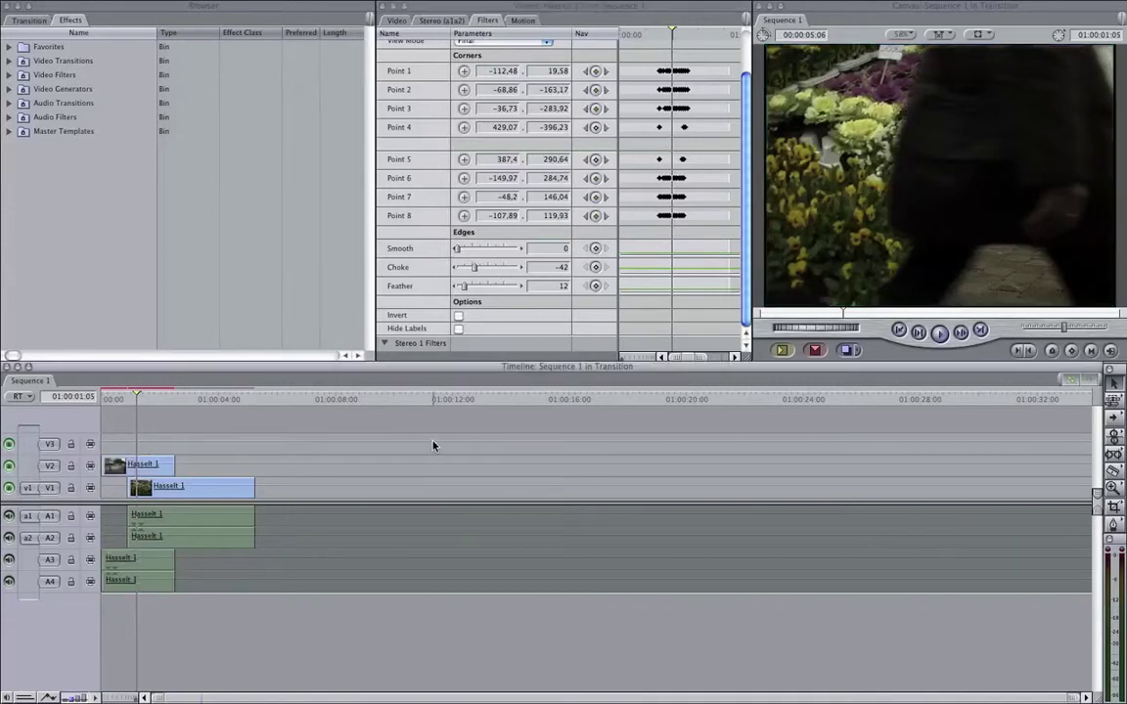
pyautogui.click(132, 462)
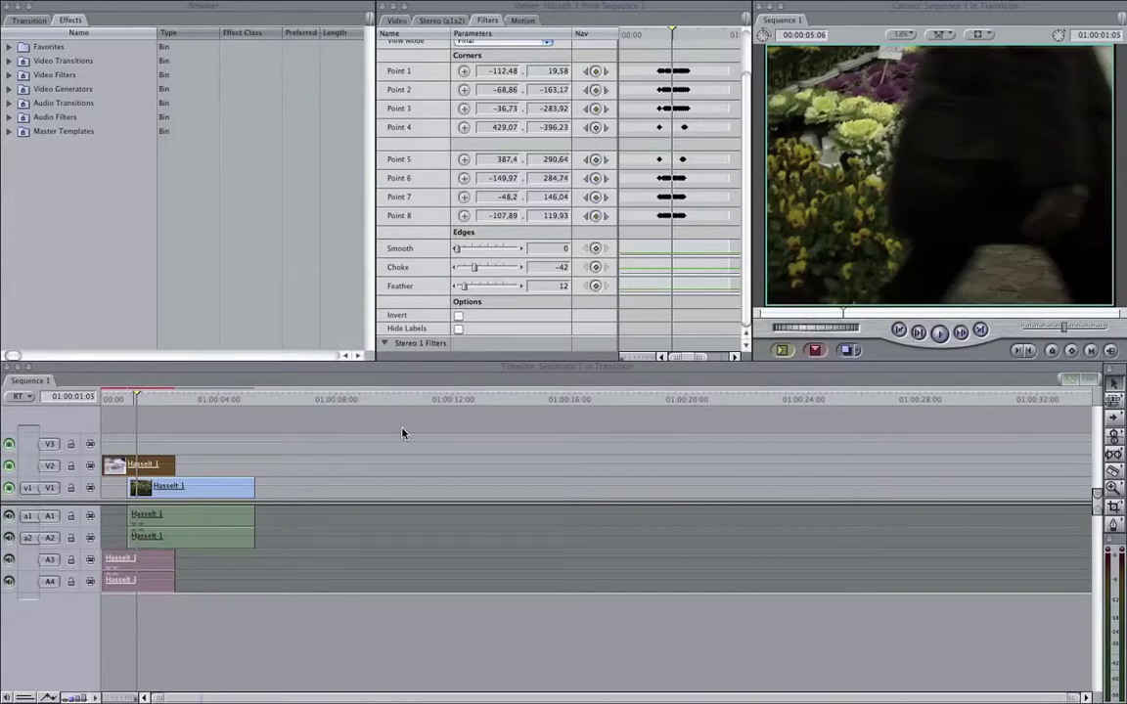
pyautogui.moveTo(135, 399); pyautogui.dragTo(95, 401)
pyautogui.press('space')
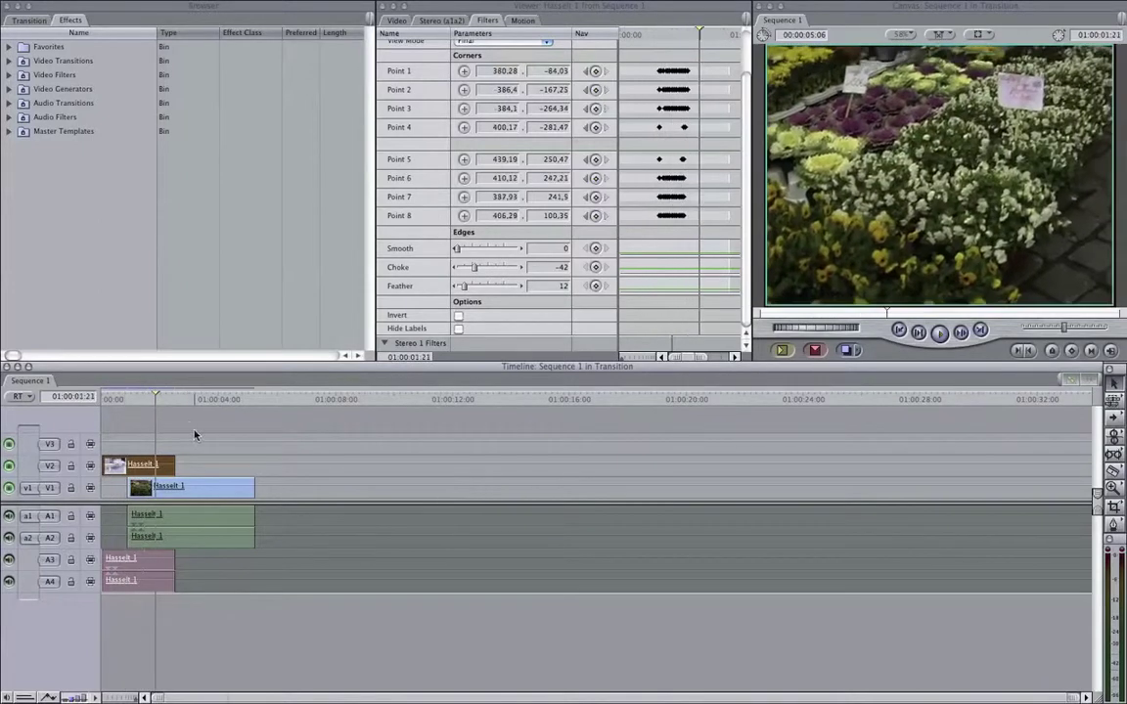
pyautogui.click(151, 400)
pyautogui.press('Left')
pyautogui.press('Left')
pyautogui.press('Left')
pyautogui.press('Left')
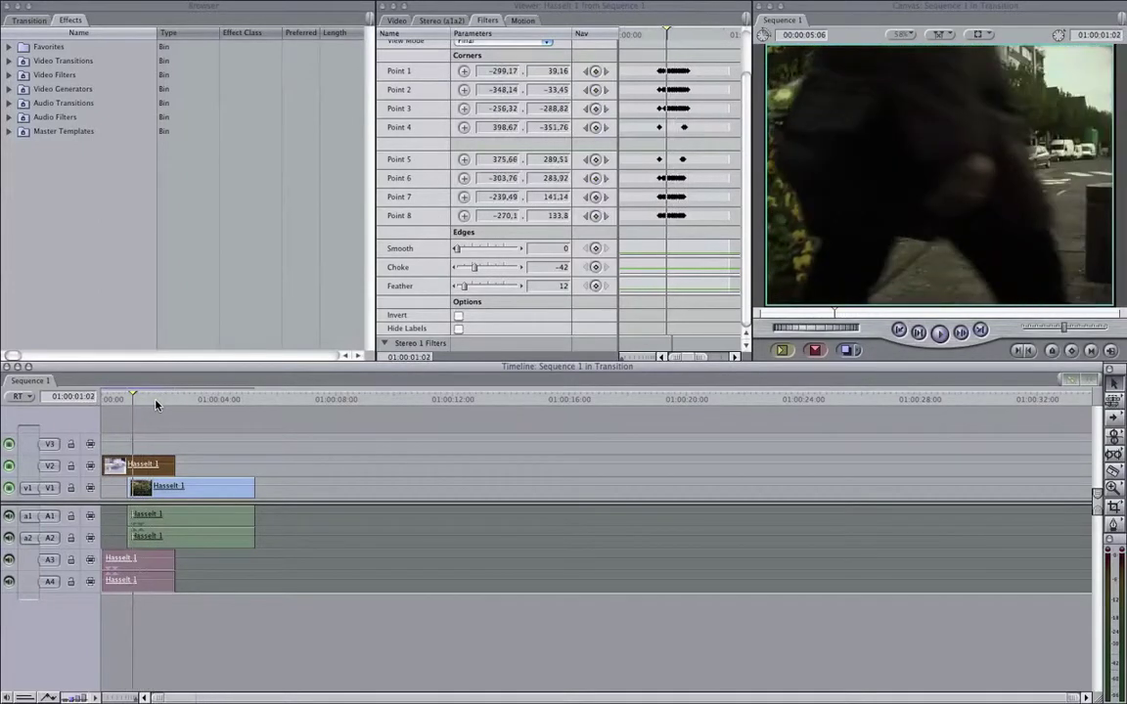
pyautogui.press('Left')
pyautogui.press('Left')
pyautogui.press('Right')
pyautogui.press('Right')
pyautogui.press('Right')
pyautogui.press('Right')
pyautogui.press('Right')
pyautogui.press('Right')
pyautogui.press('Right')
pyautogui.press('Right')
pyautogui.press('Right')
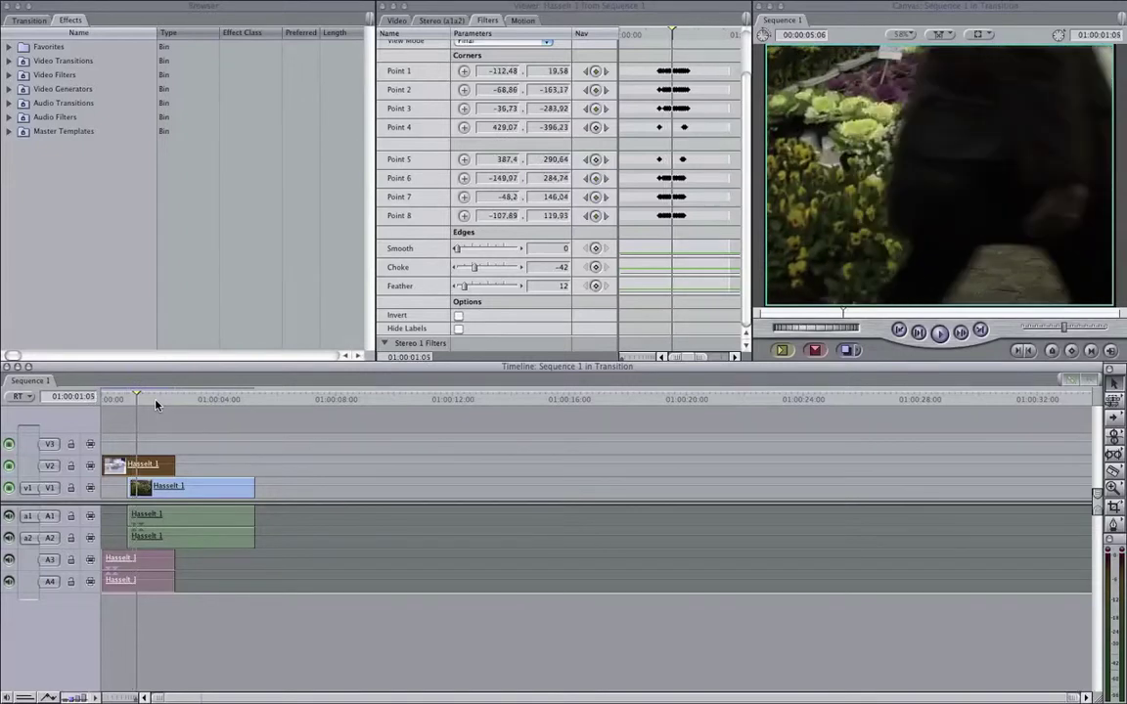
pyautogui.press('Right')
pyautogui.press('Right')
pyautogui.press('Right')
pyautogui.press('Right')
pyautogui.press('Right')
pyautogui.press('Right')
pyautogui.press('Right')
pyautogui.press('Right')
pyautogui.press('Right')
pyautogui.press('Right')
pyautogui.press('Right')
pyautogui.press('Right')
pyautogui.press('Right')
pyautogui.press('Right')
pyautogui.press('Right')
pyautogui.press('Right')
pyautogui.press('Right')
pyautogui.press('Right')
pyautogui.press('Right')
pyautogui.press('Right')
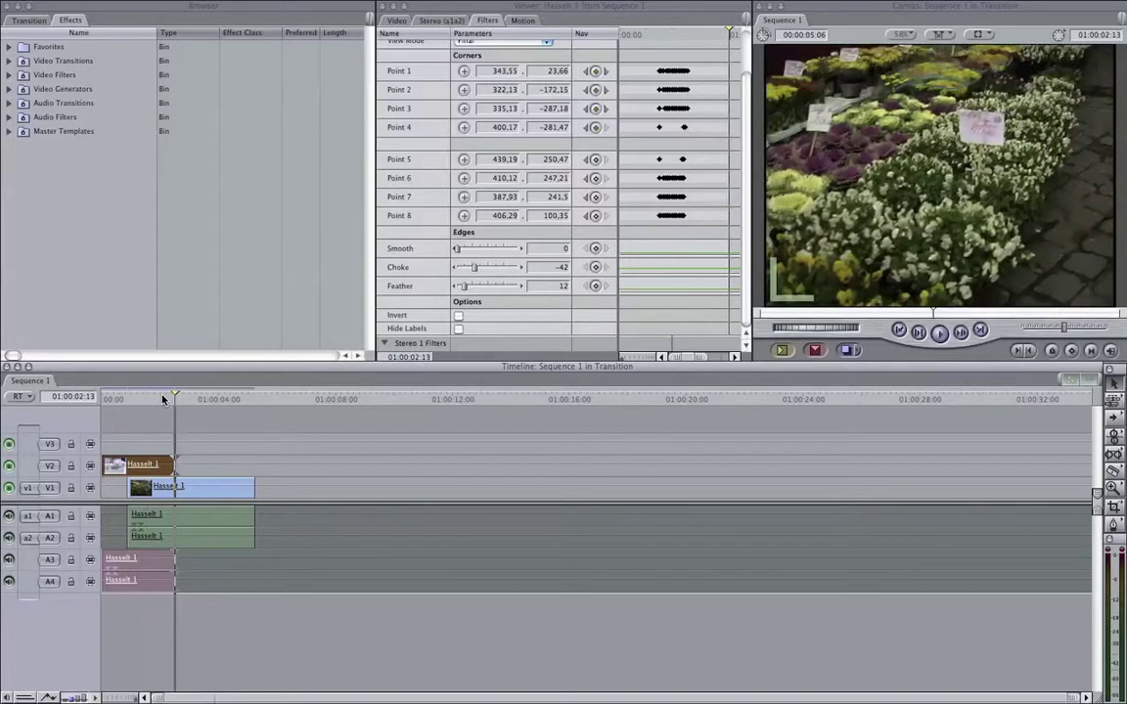
pyautogui.moveTo(164, 399); pyautogui.dragTo(150, 399)
pyautogui.press('Left')
pyautogui.press('Left')
pyautogui.press('Left')
pyautogui.press('Left')
pyautogui.press('Left')
pyautogui.press('Left')
pyautogui.press('Left')
pyautogui.press('Left')
pyautogui.press('Left')
pyautogui.press('Left')
pyautogui.press('Left')
pyautogui.press('Left')
pyautogui.press('Left')
pyautogui.press('Left')
pyautogui.press('Left')
pyautogui.press('Left')
pyautogui.press('Left')
pyautogui.press('Left')
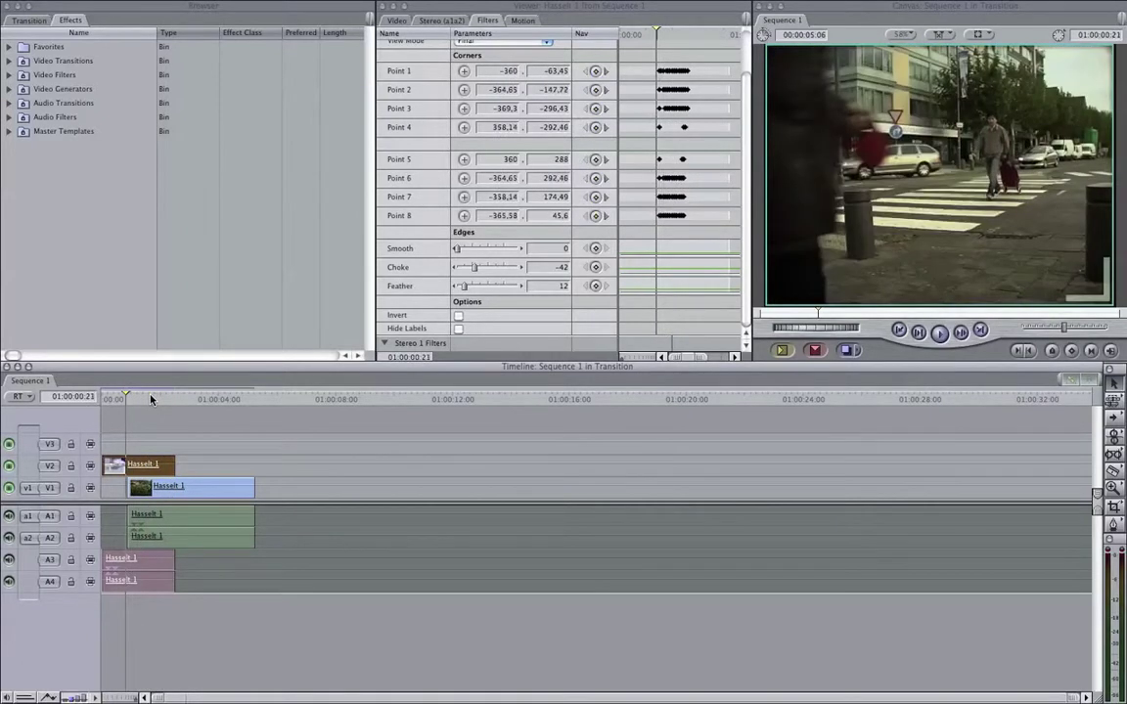
pyautogui.press('Left')
pyautogui.press('Left')
pyautogui.press('Left')
pyautogui.press('Left')
pyautogui.press('Left')
pyautogui.press('Left')
pyautogui.press('Left')
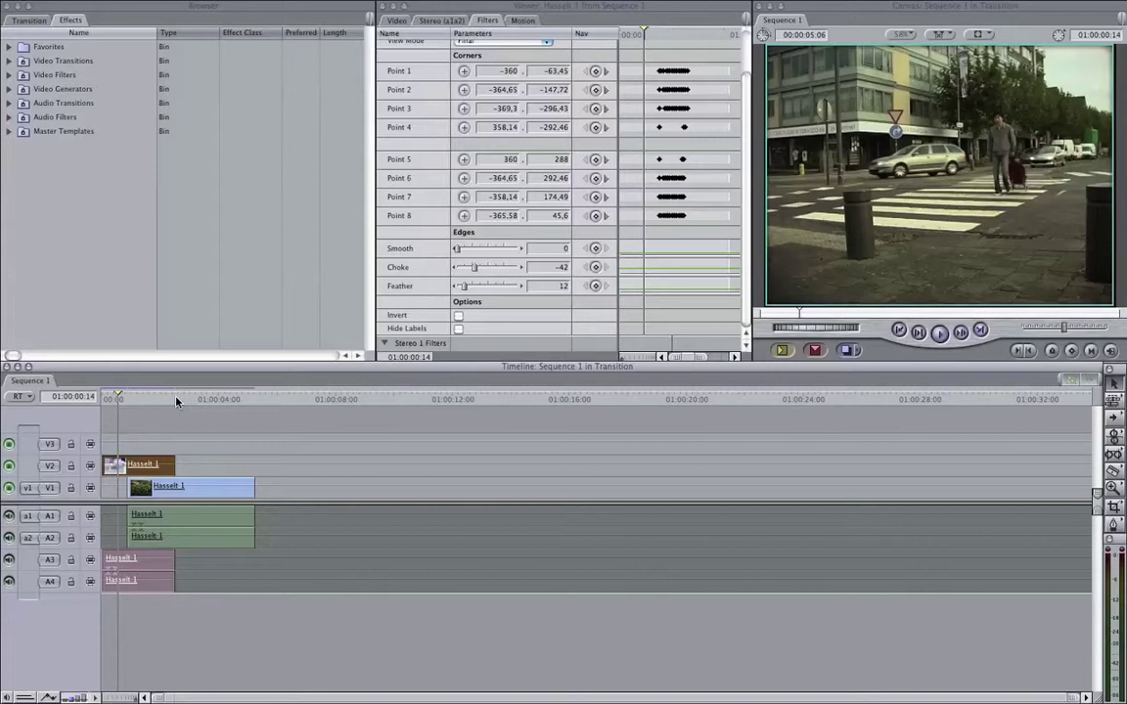
pyautogui.click(177, 401)
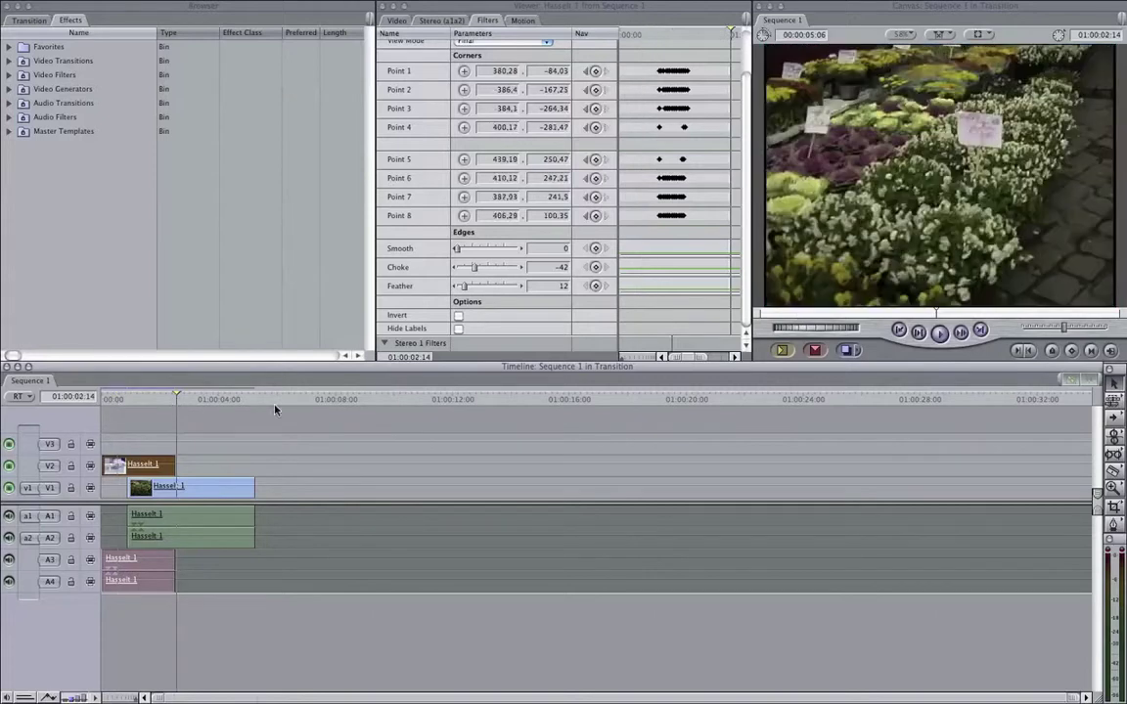